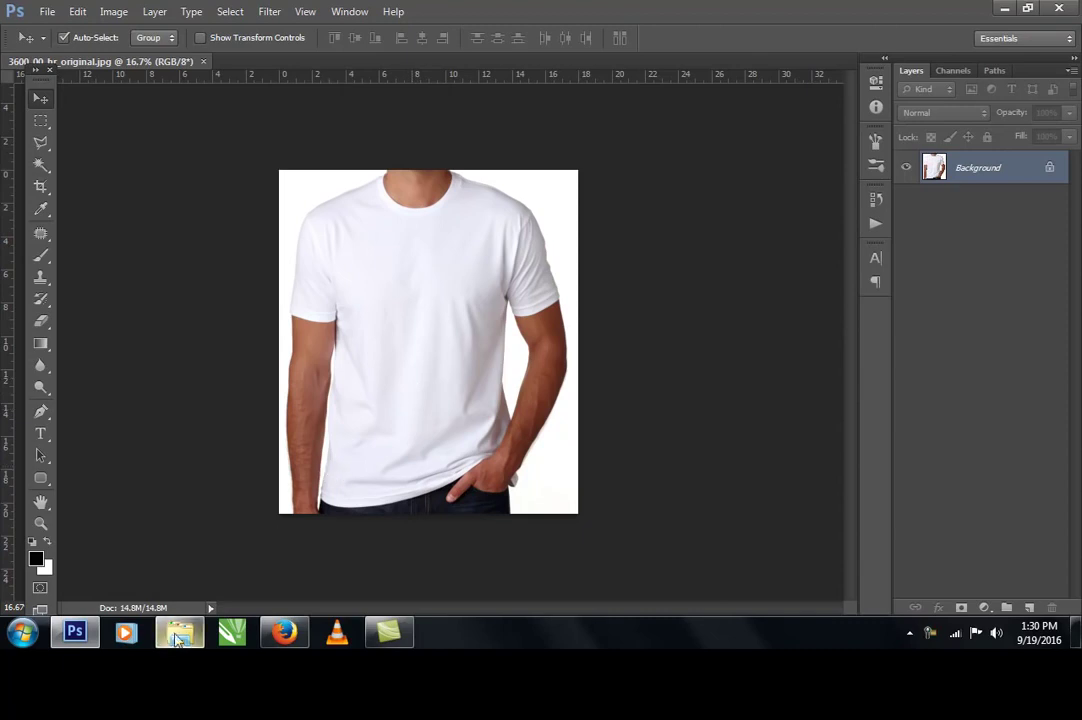
Step: Place the 50th-anniversary-shelby-cobra image over the T-shirt photo as a rasterized layer and hide that layer
key(alt+Tab)
drag(328, 150, 443, 322)
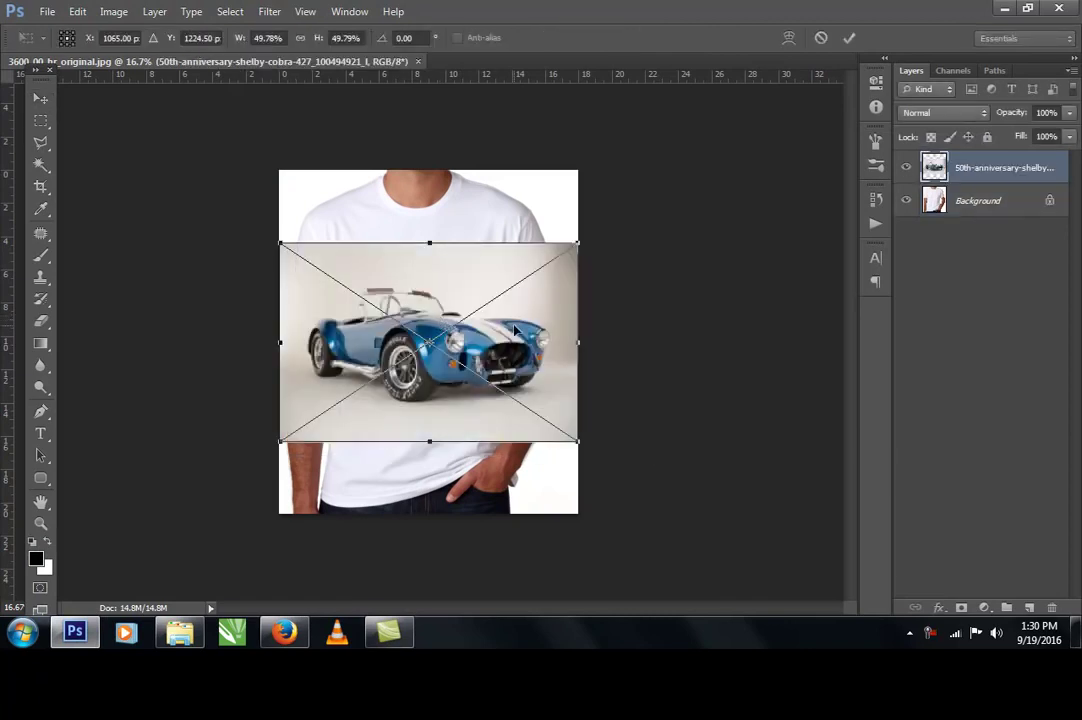
key(Return)
right_click(968, 177)
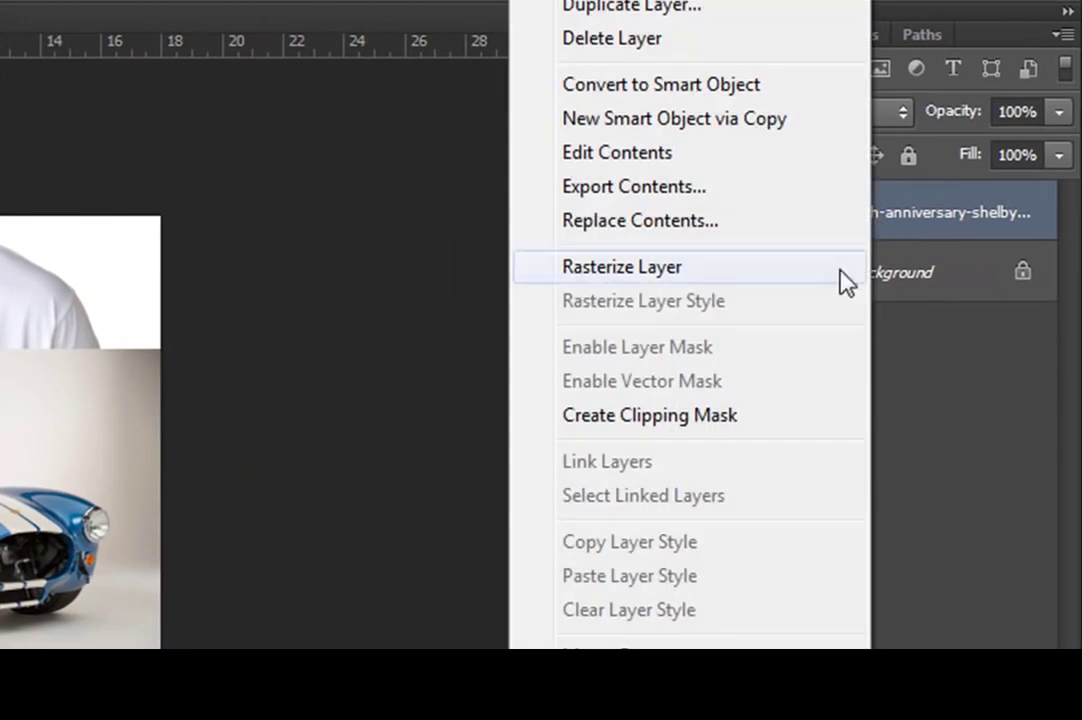
click(648, 268)
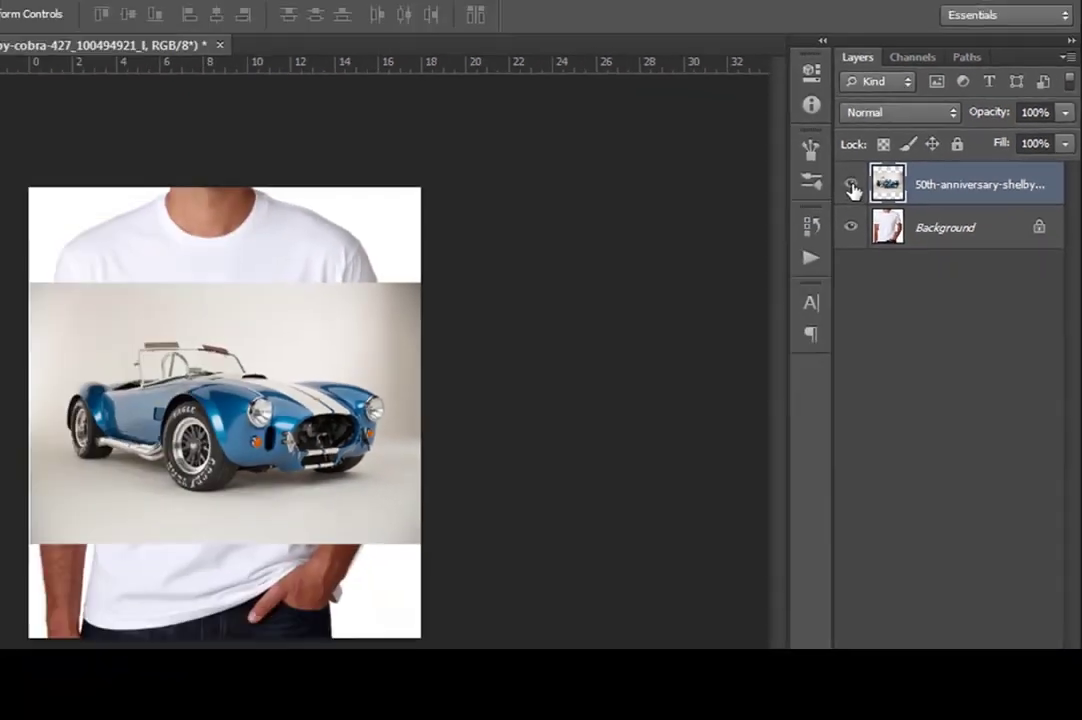
click(852, 190)
Step: Place the Torn-Paper image into the T-shirt document and rasterize its layer
click(179, 632)
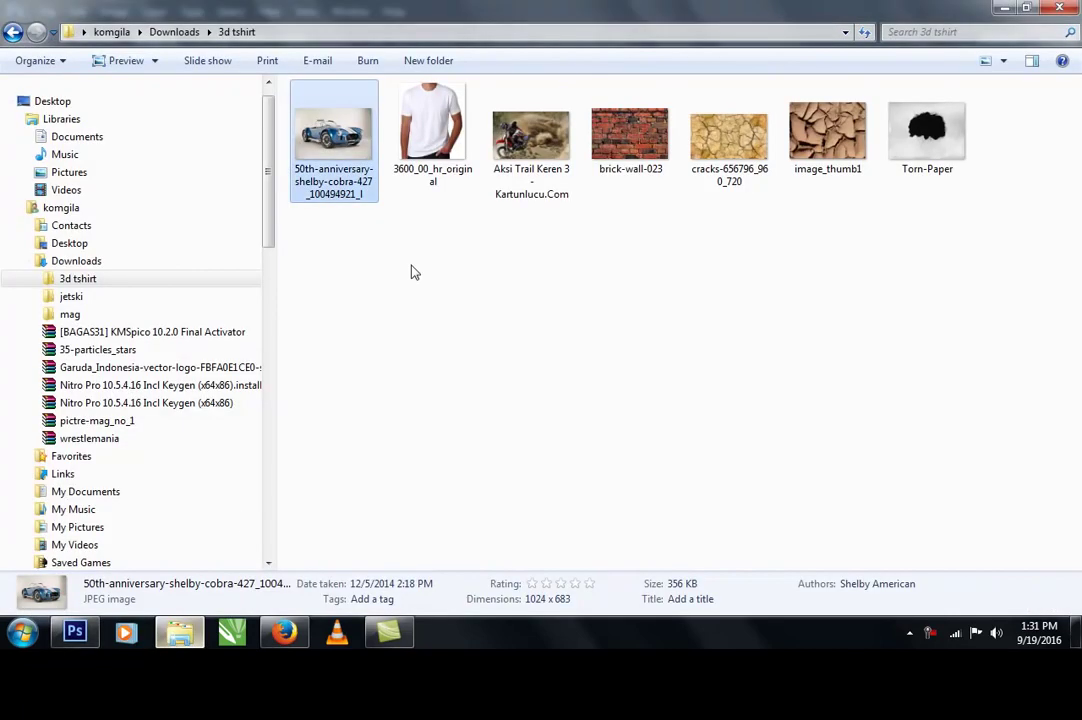
drag(927, 135, 463, 312)
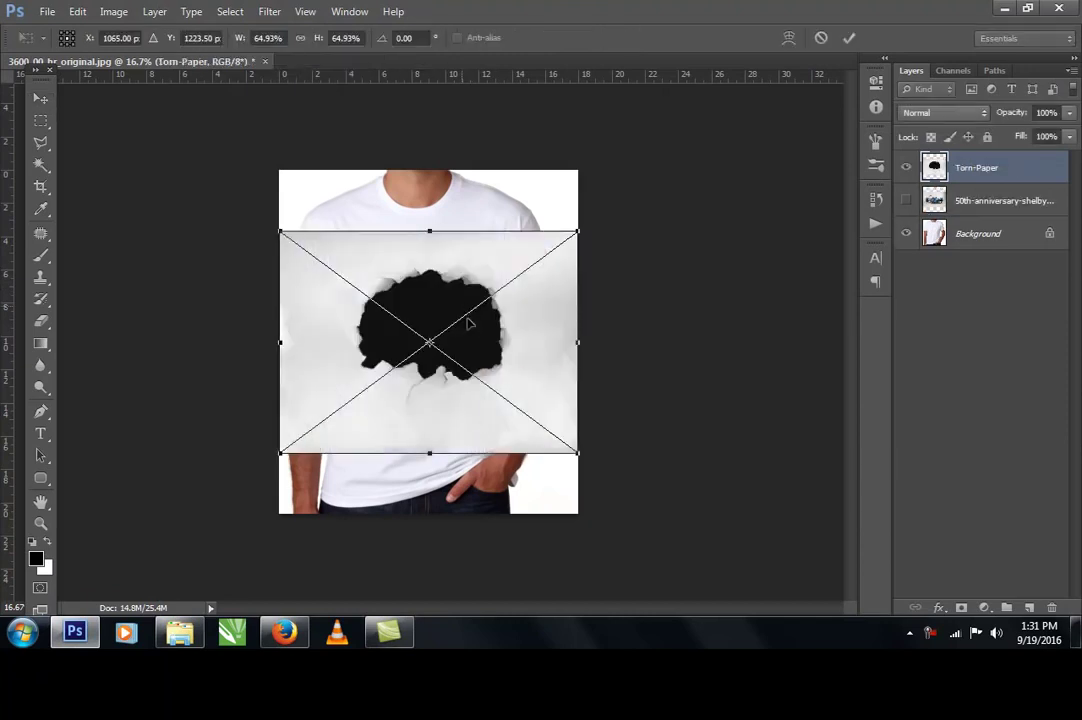
key(Return)
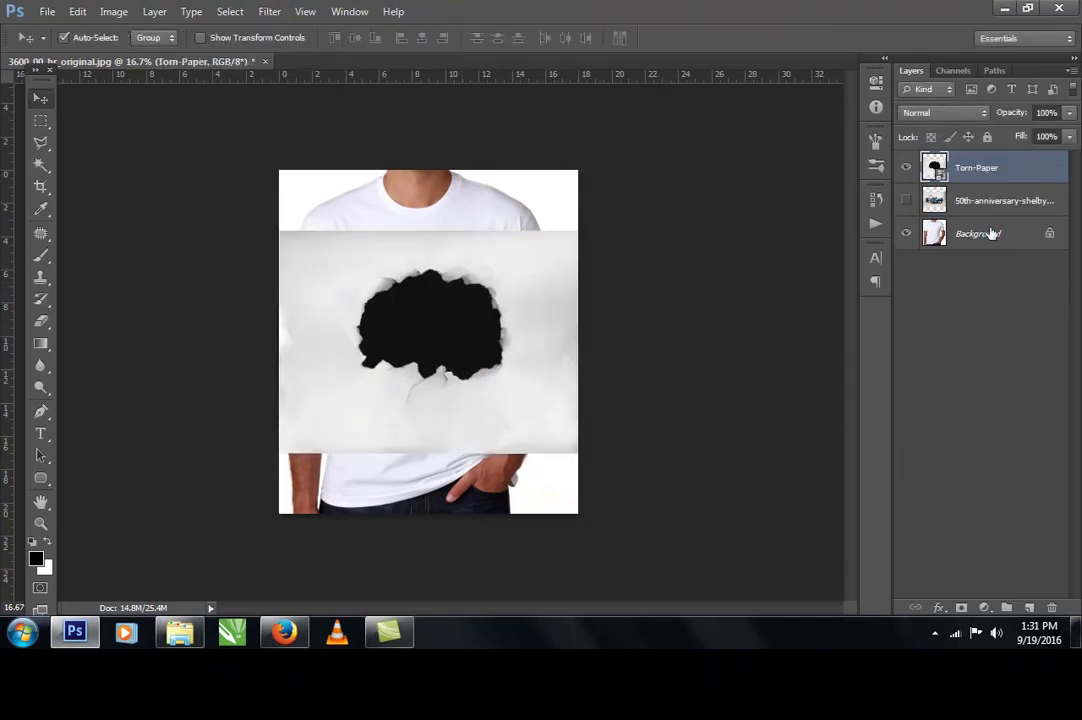
right_click(989, 174)
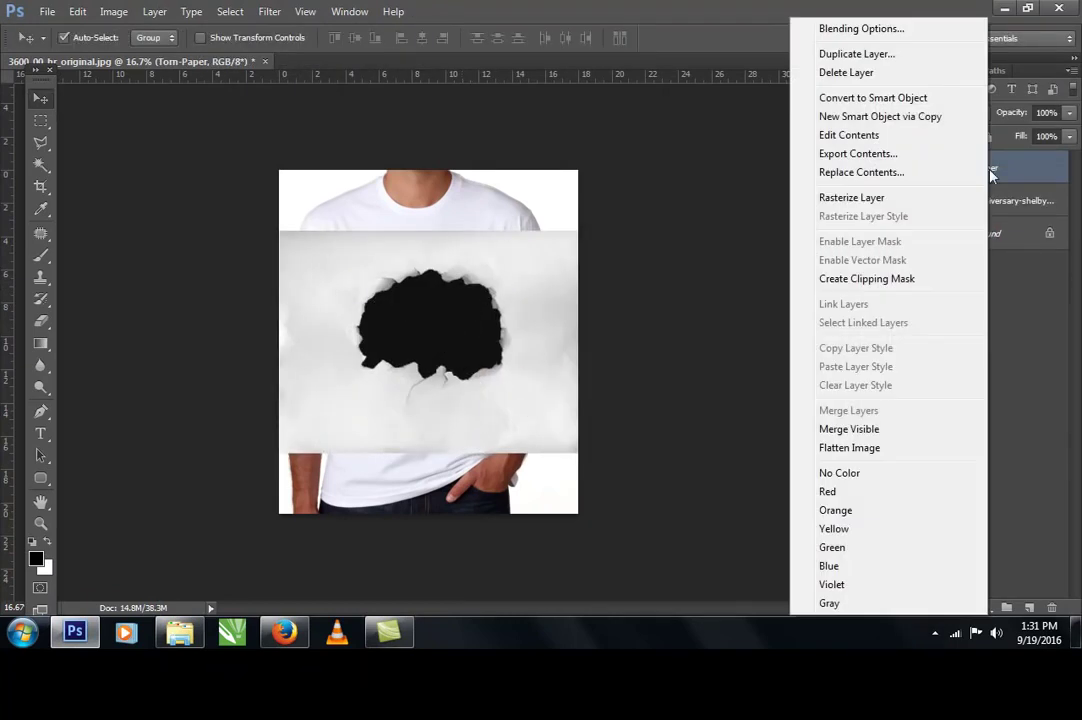
click(855, 198)
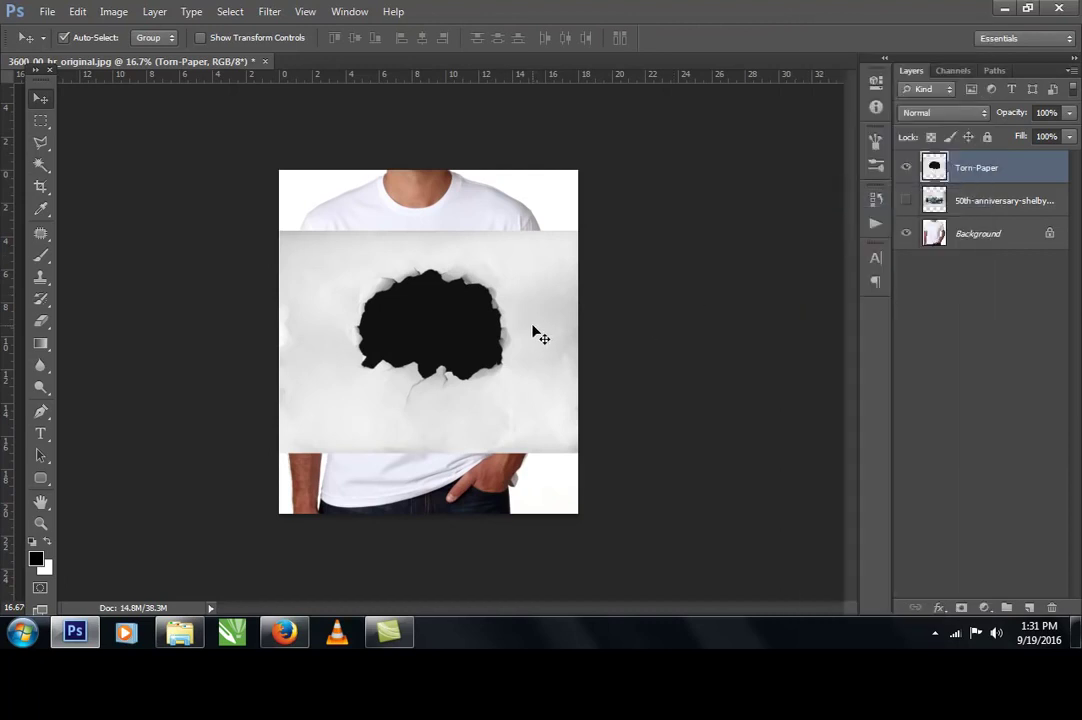
Step: Scale the Torn-Paper layer down to about the shirt's width and position its hole on the chest
drag(540, 335, 522, 331)
key(ctrl+t)
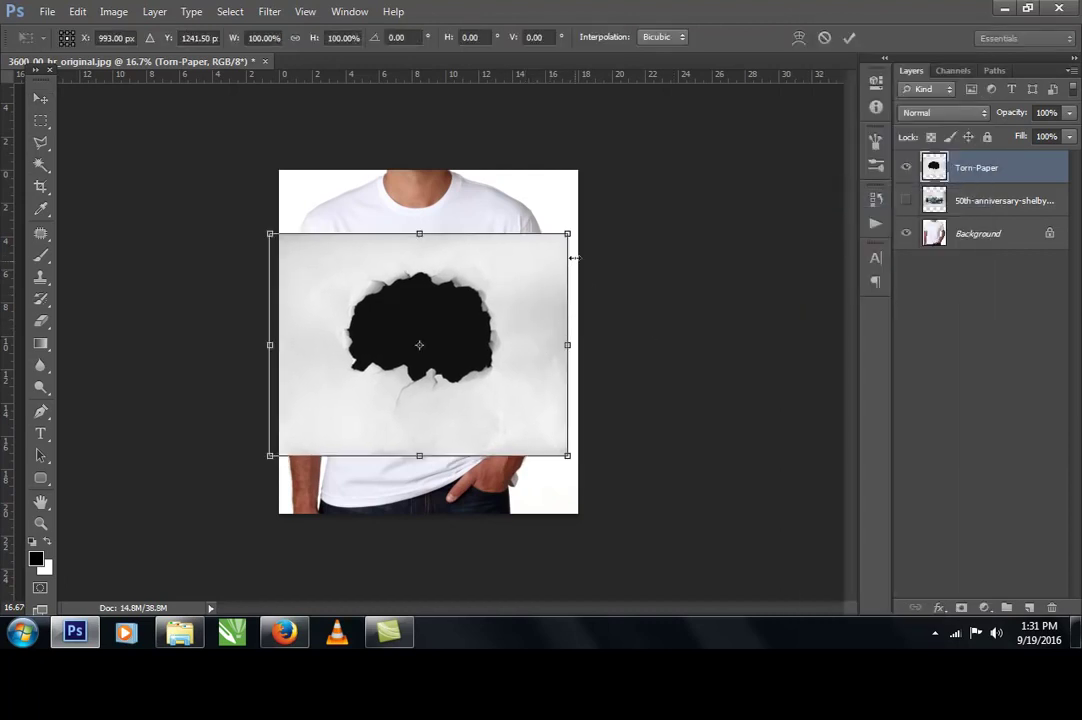
drag(569, 235, 529, 265)
key(Return)
drag(478, 374, 474, 338)
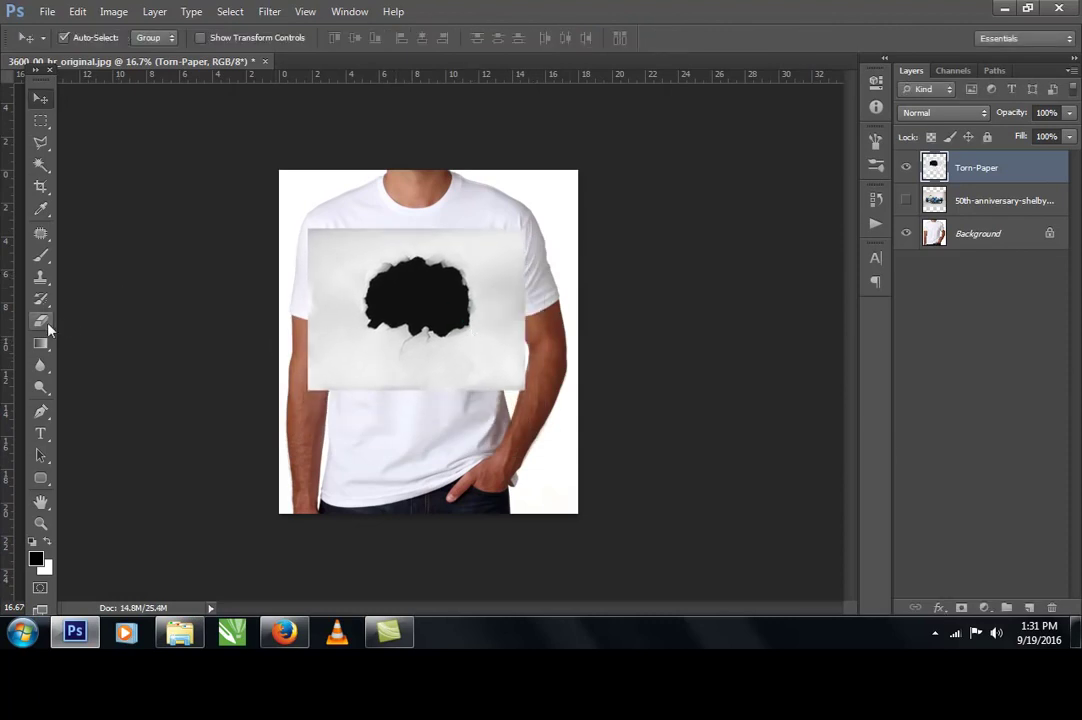
Step: Erase the grey paper around the torn hole with a 400 px eraser and reposition the hole on the chest
drag(44, 325, 80, 317)
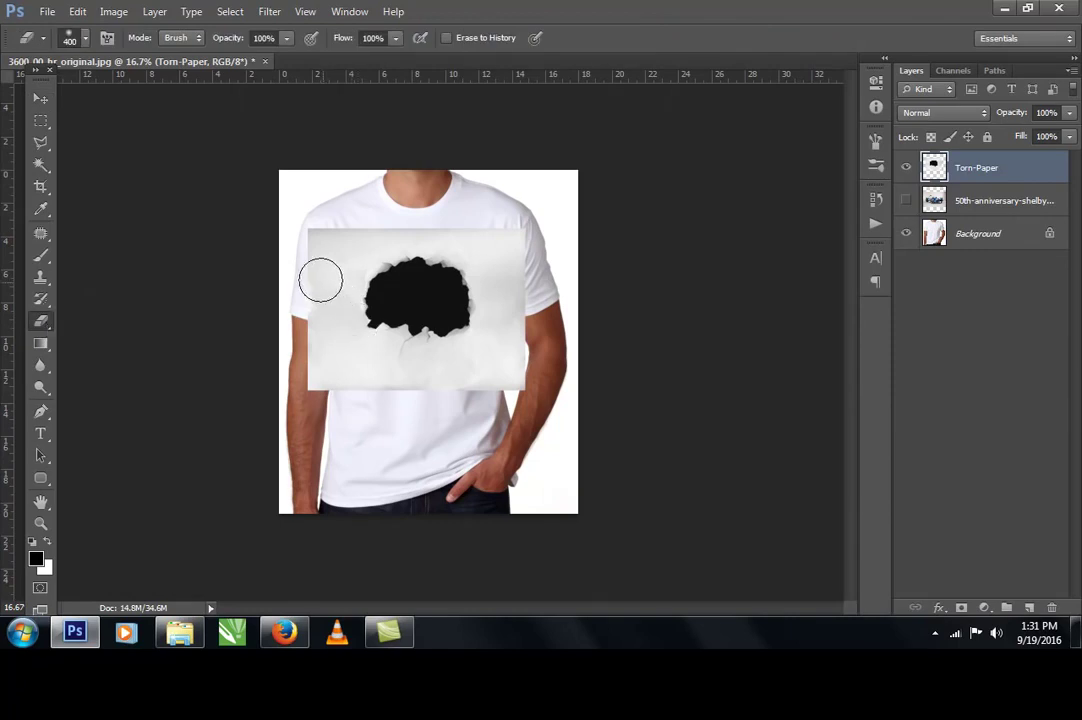
mouse_move(316, 277)
mouse_down()
mouse_move(336, 236)
mouse_move(315, 253)
mouse_move(314, 242)
mouse_move(337, 228)
mouse_move(368, 222)
mouse_move(339, 257)
mouse_move(389, 219)
mouse_move(436, 214)
mouse_move(385, 226)
mouse_move(530, 231)
mouse_move(516, 262)
mouse_move(517, 328)
mouse_move(501, 280)
mouse_move(527, 340)
mouse_move(515, 415)
mouse_move(506, 346)
mouse_move(455, 395)
mouse_move(496, 348)
mouse_move(479, 372)
mouse_move(411, 402)
mouse_move(461, 367)
mouse_move(423, 385)
mouse_move(332, 381)
mouse_move(305, 287)
mouse_move(304, 394)
mouse_move(327, 241)
mouse_move(323, 368)
mouse_move(337, 368)
mouse_move(322, 306)
mouse_move(373, 376)
mouse_move(330, 343)
mouse_move(324, 273)
mouse_move(354, 212)
mouse_move(345, 263)
mouse_move(362, 231)
mouse_move(413, 217)
mouse_move(358, 242)
mouse_up()
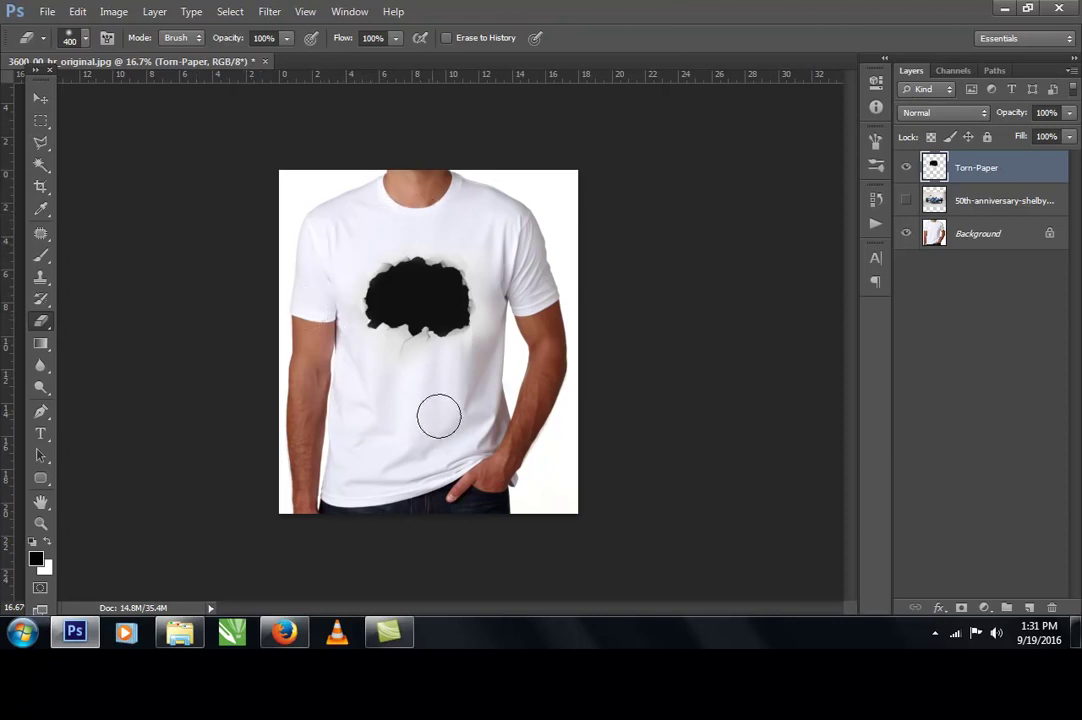
click(39, 100)
drag(413, 292, 436, 316)
Step: Show the car layer again and move it above the Torn-Paper layer
click(906, 201)
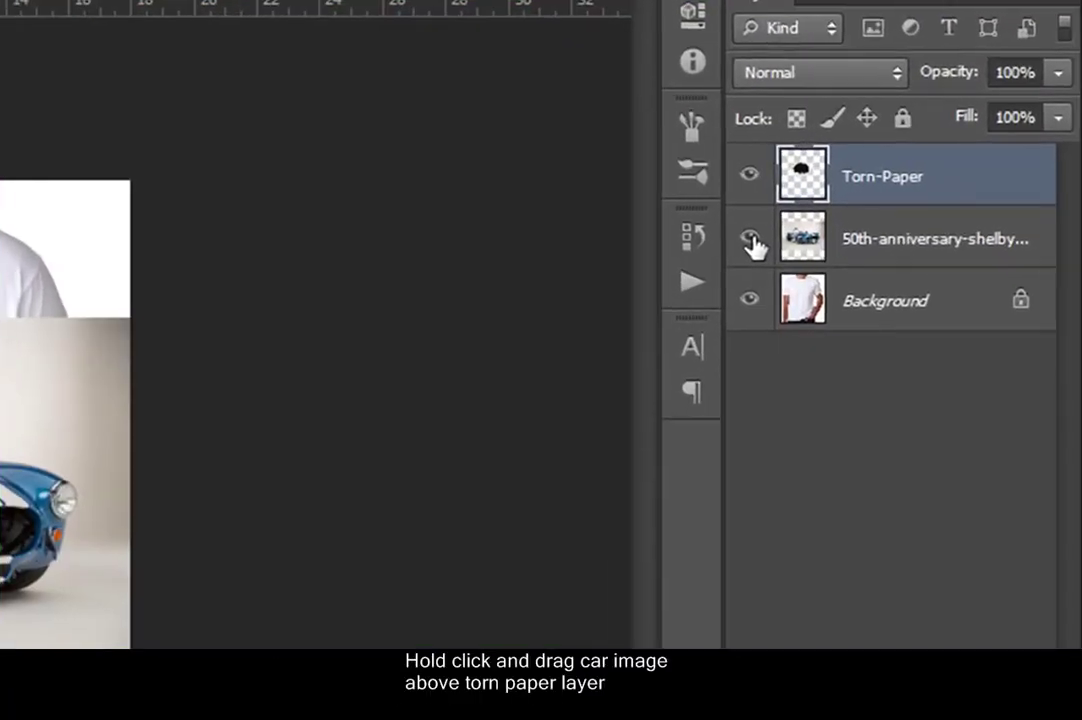
click(534, 379)
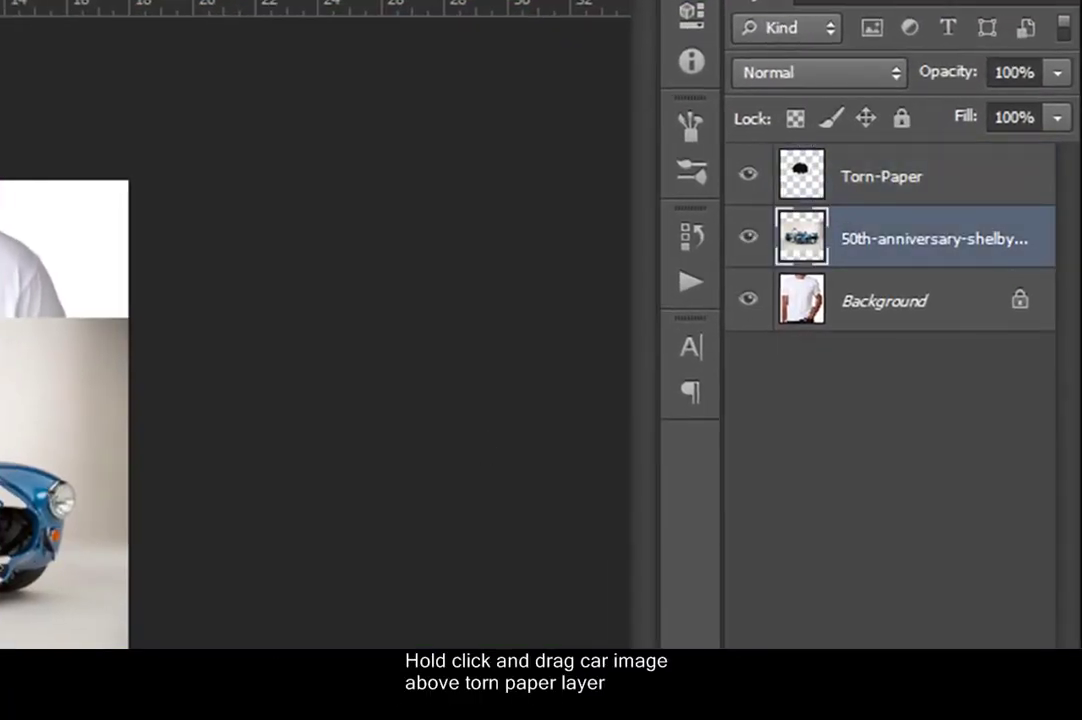
drag(937, 241, 932, 162)
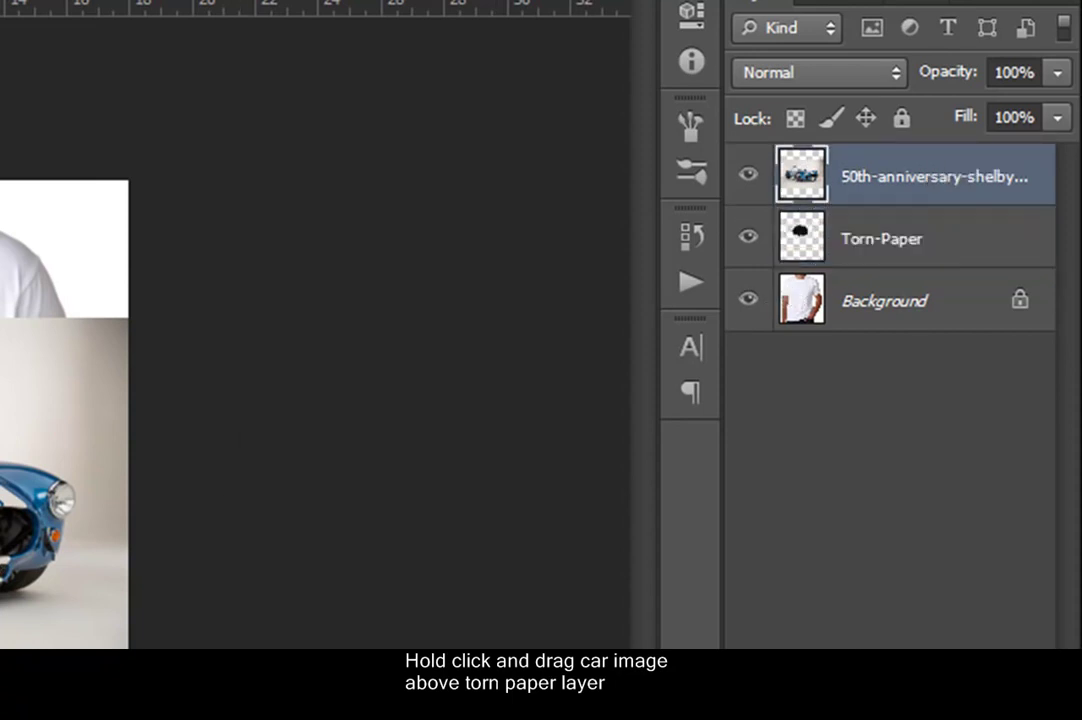
Step: Start a Pen tool path at the hood's far edge and curve it over the far front fender to the headlight
scroll(400, 370, up, 3)
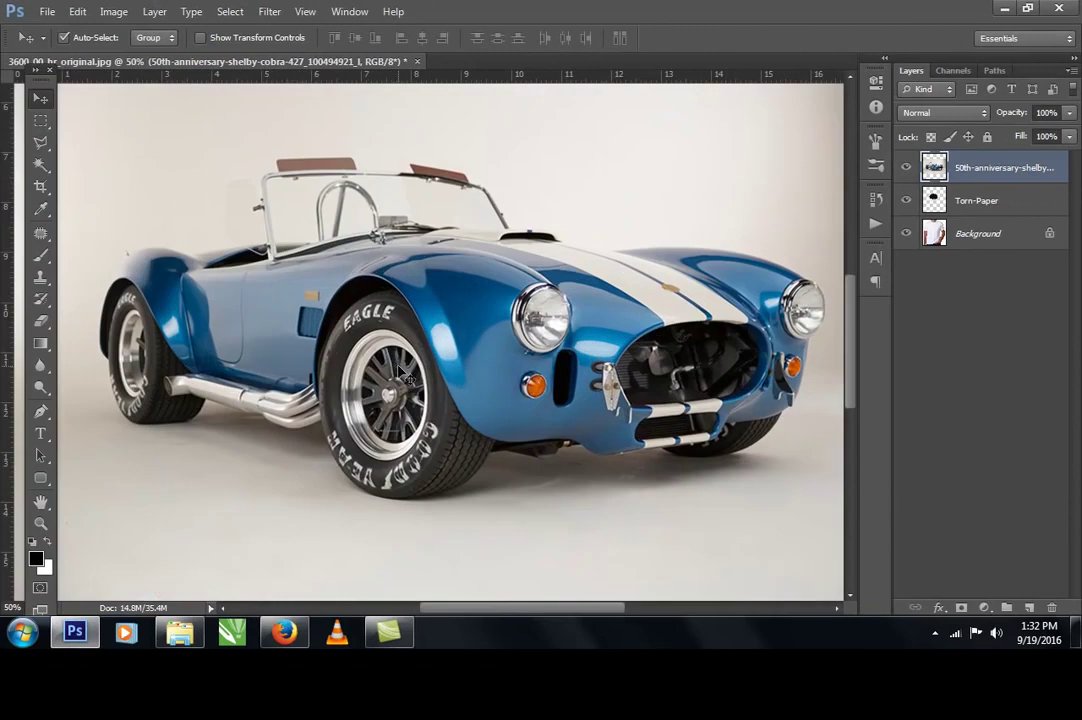
key(p)
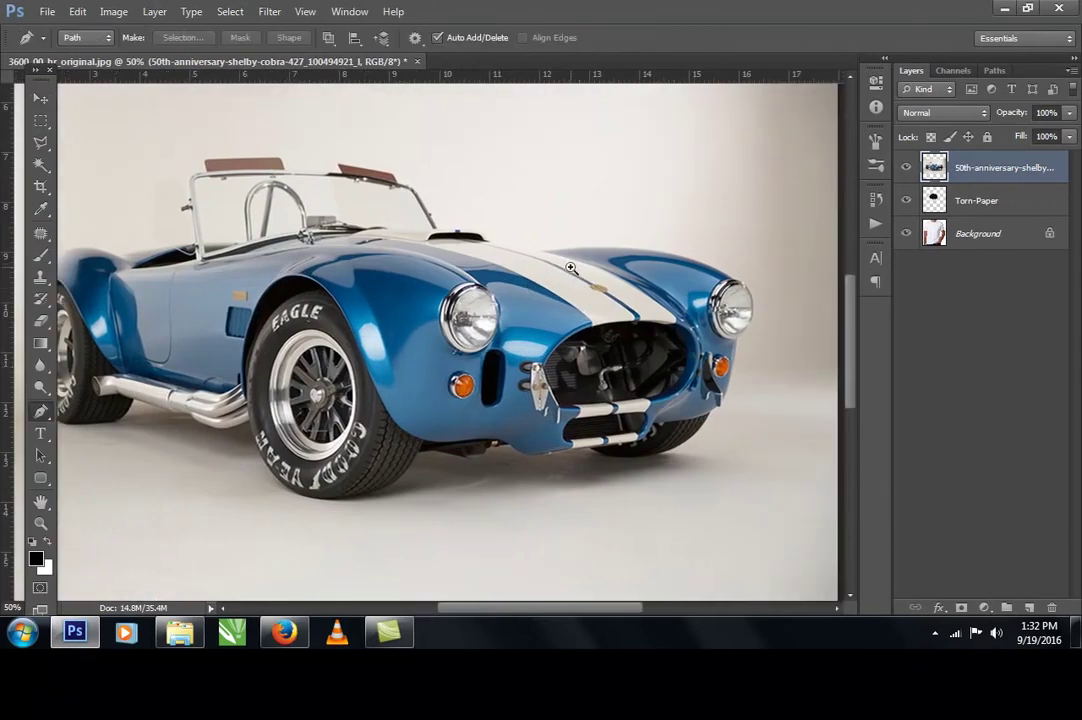
scroll(551, 288, up, 1)
click(532, 246)
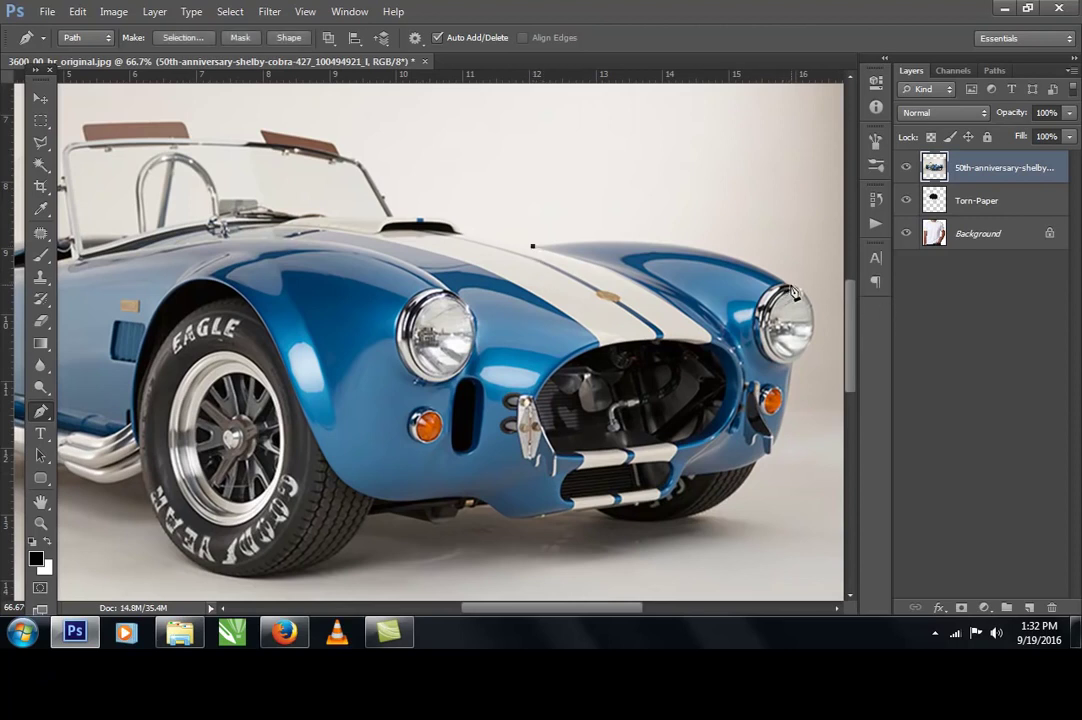
drag(788, 288, 810, 308)
drag(767, 267, 693, 224)
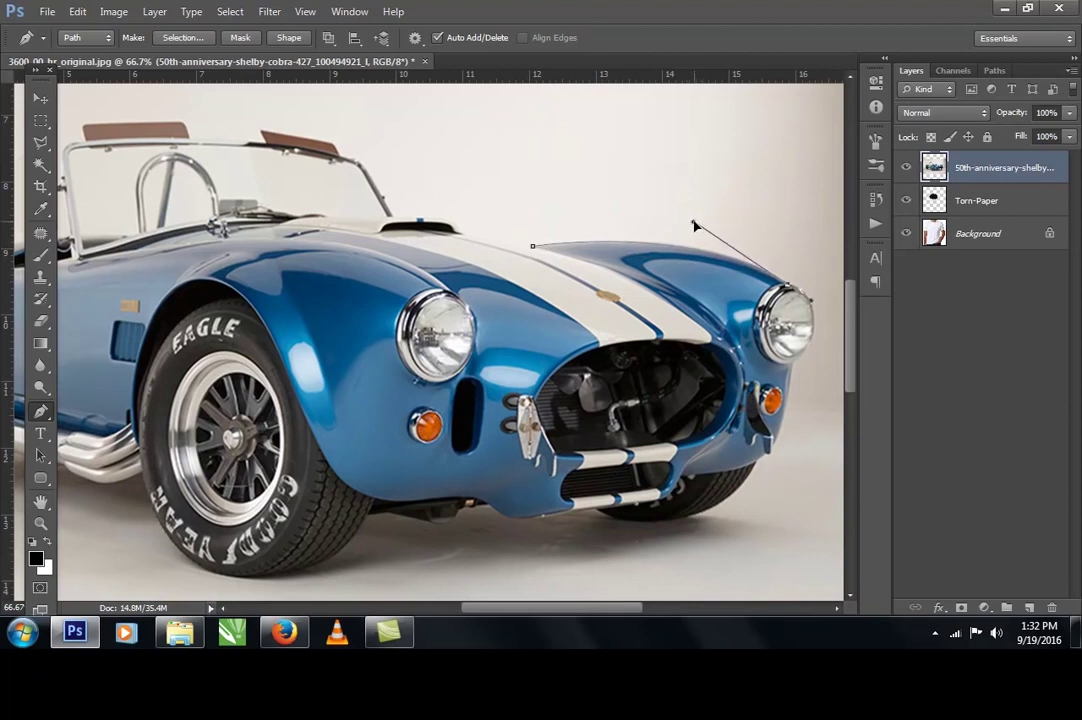
Step: Continue the path around the far headlight, down the front corner and beneath the far front tyre
click(814, 330)
drag(814, 330, 814, 375)
drag(795, 366, 778, 366)
drag(773, 447, 762, 458)
drag(686, 519, 739, 505)
alt+click(687, 519)
drag(609, 519, 580, 499)
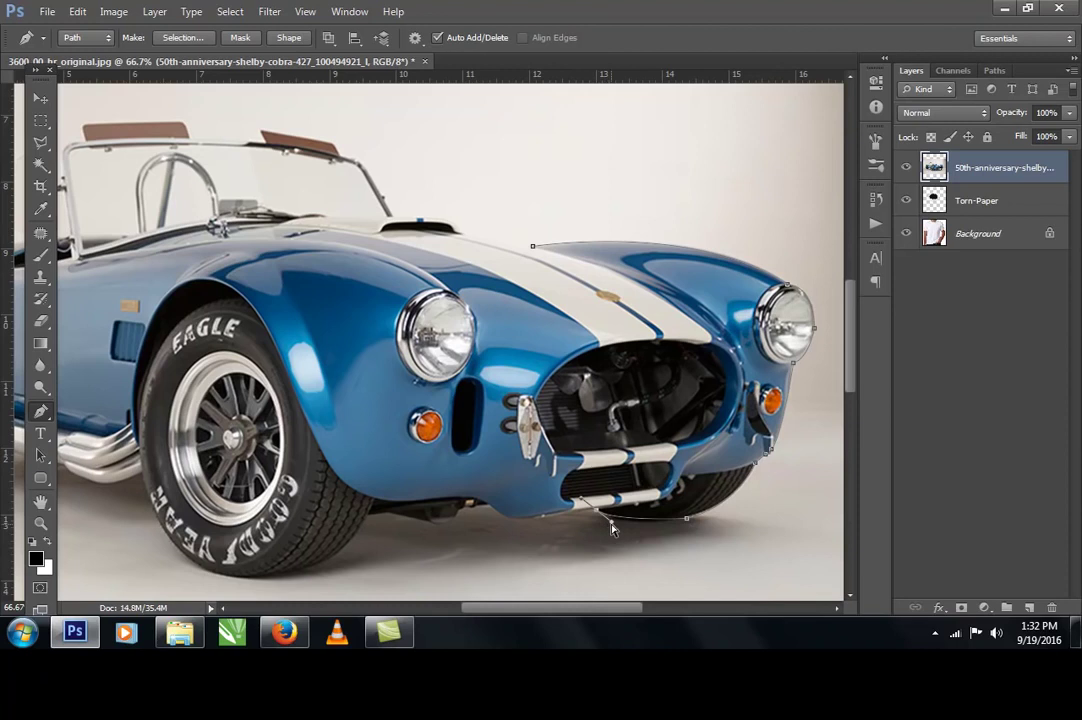
click(603, 514)
Step: Extend the path under the front bumper and along the chassis underside towards the near front tyre
click(525, 519)
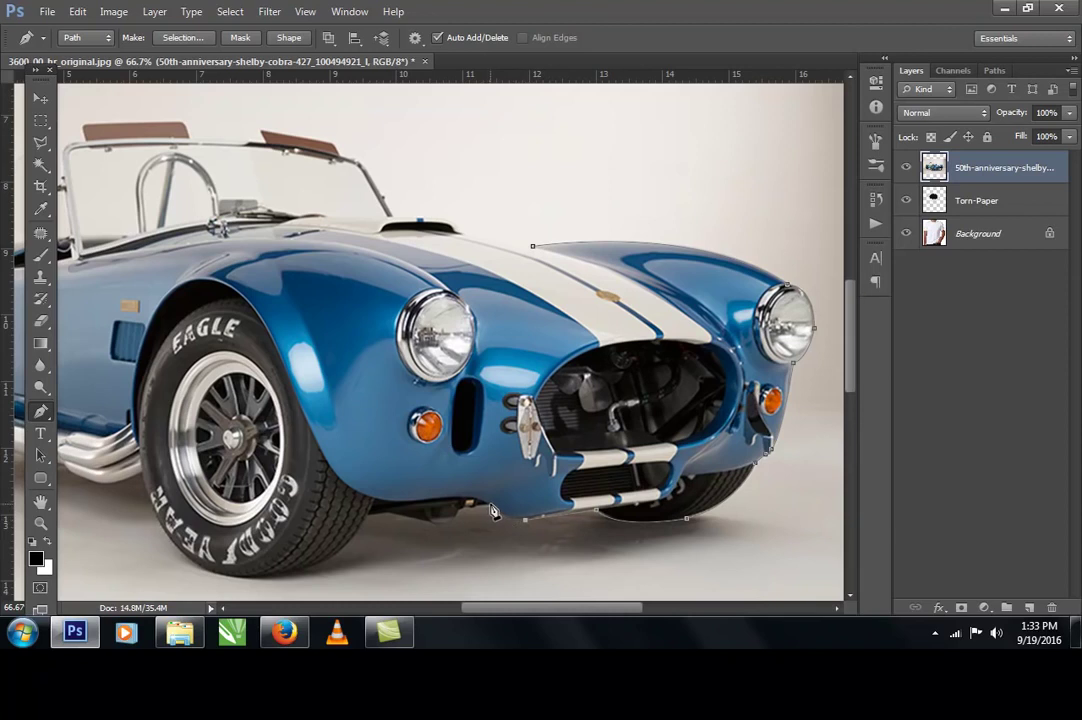
click(497, 518)
drag(493, 513, 499, 516)
click(491, 506)
click(459, 508)
click(389, 512)
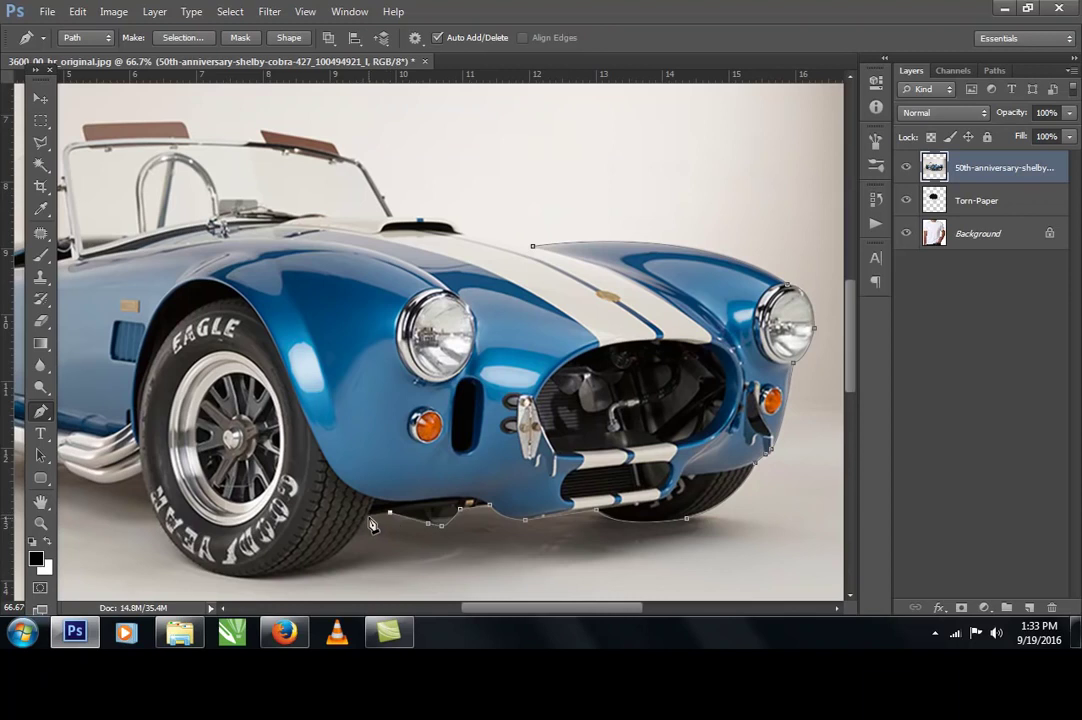
Step: Trace the path around the bottom of the near front tyre and on along the side exhaust pipes
drag(316, 443, 455, 345)
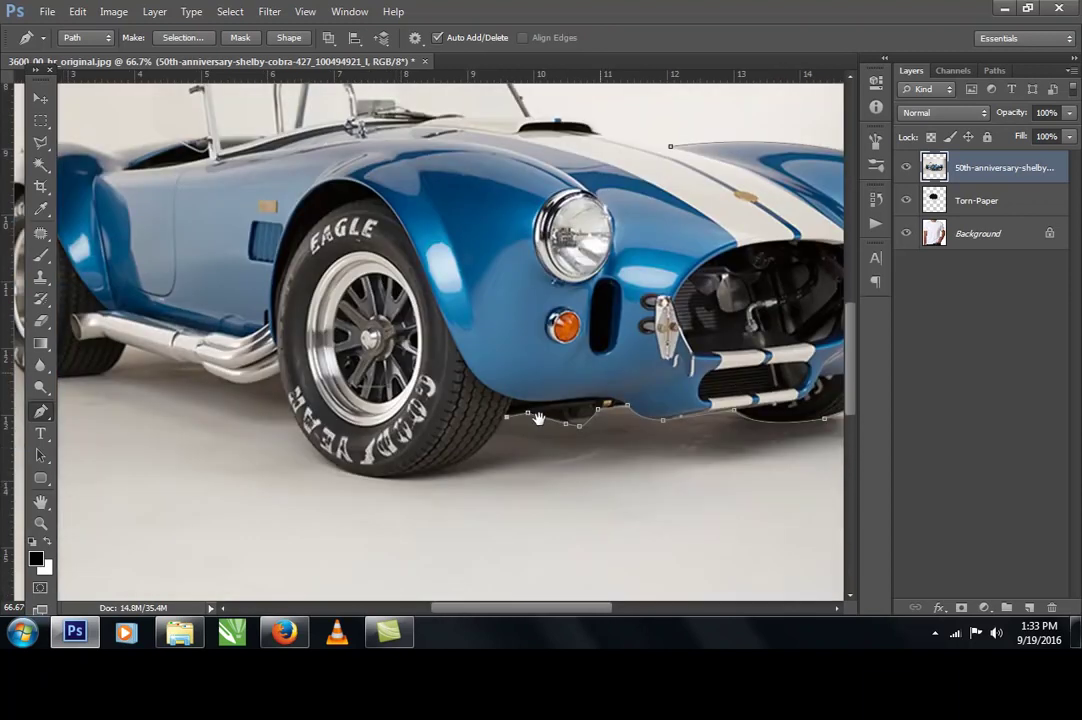
drag(418, 482, 481, 468)
alt+click(428, 474)
drag(328, 461, 285, 430)
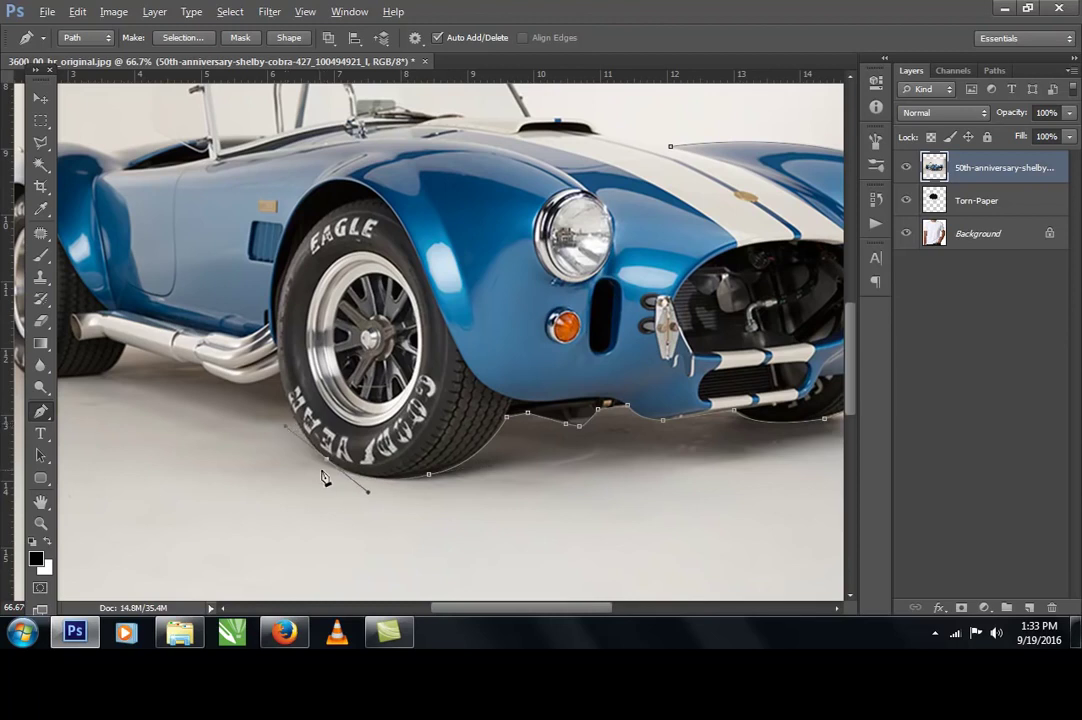
drag(282, 379, 241, 322)
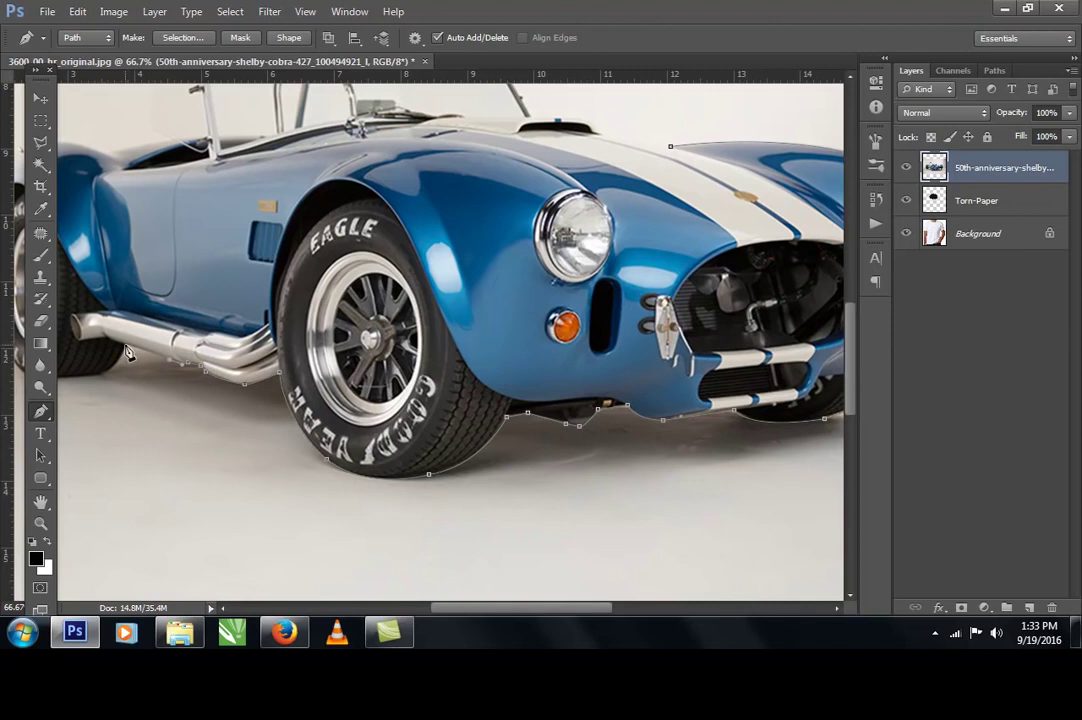
Step: Continue the path from the exhaust pipes around the rear tyre to the lower end of the rear wheel arch
drag(128, 348, 272, 366)
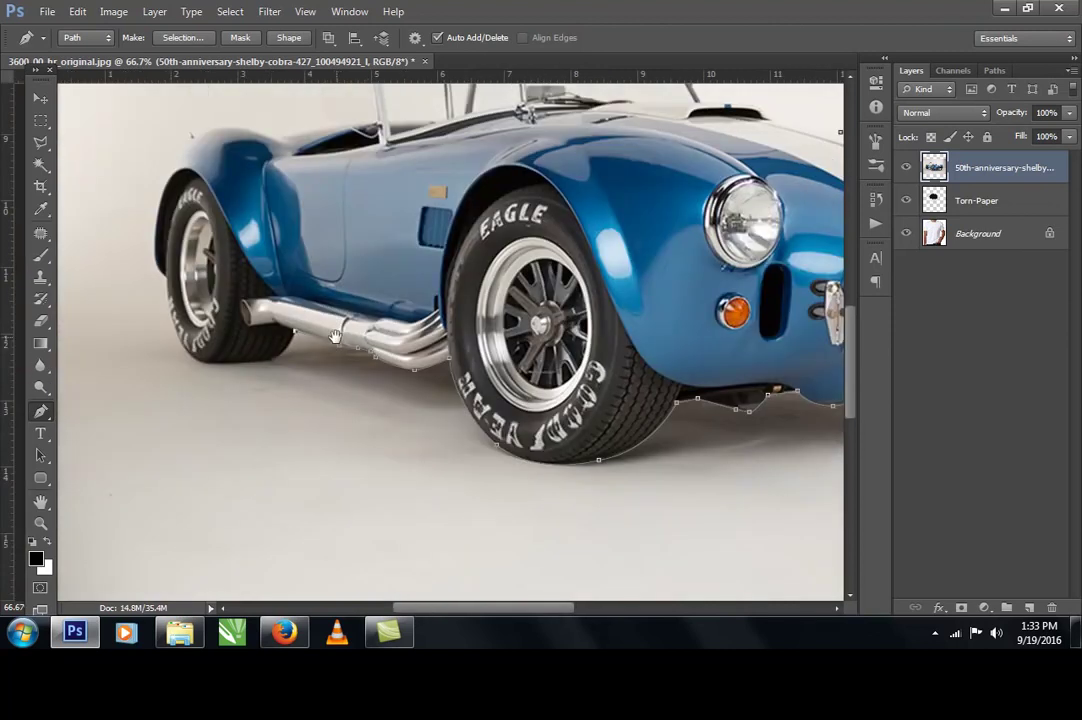
click(265, 364)
drag(268, 364, 265, 365)
drag(165, 279, 166, 249)
drag(163, 313, 170, 357)
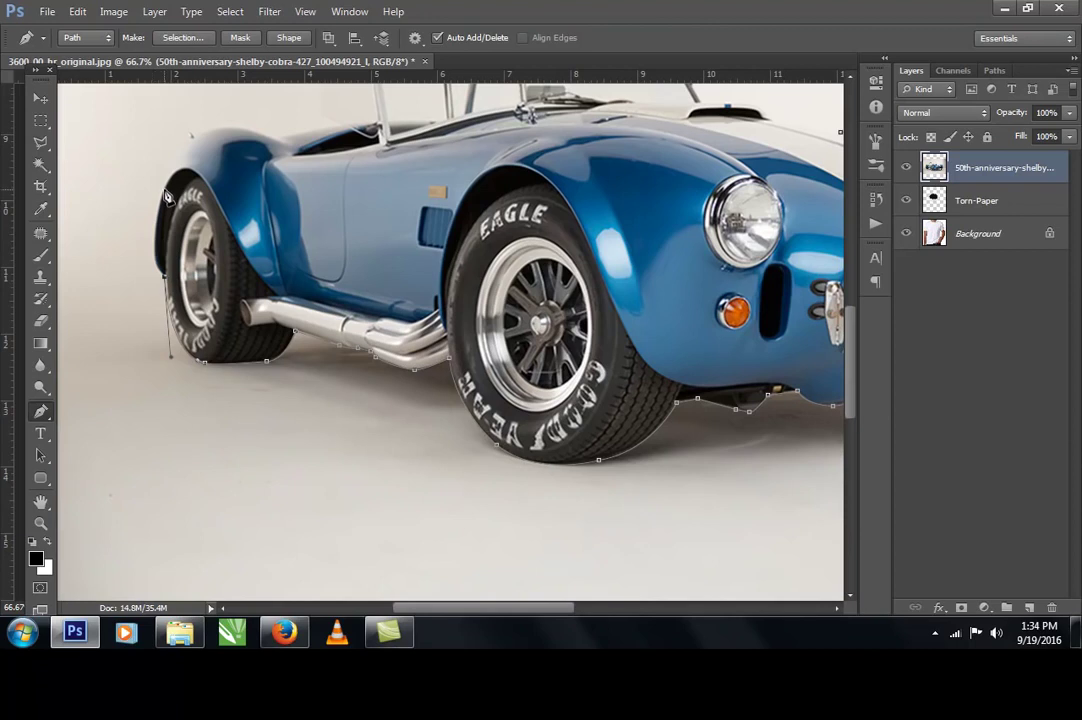
Step: Curve the path up the rear wheel arch and over the rear fender to the cockpit edge
drag(162, 188, 171, 165)
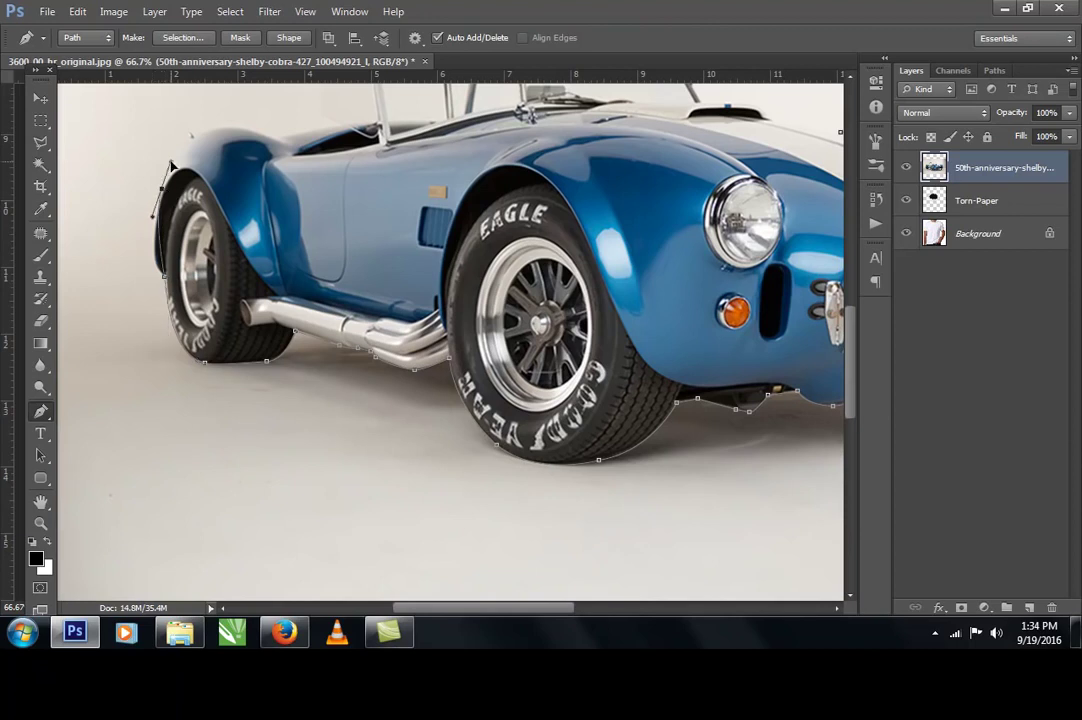
click(142, 269)
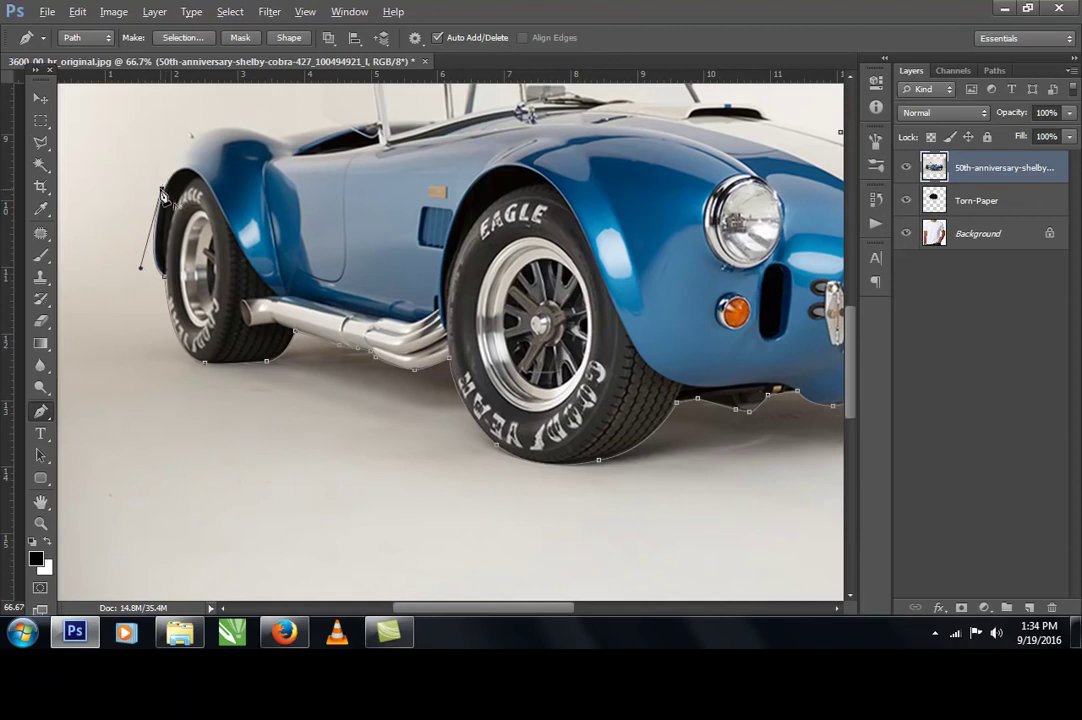
key(ctrl+z)
drag(190, 137, 209, 133)
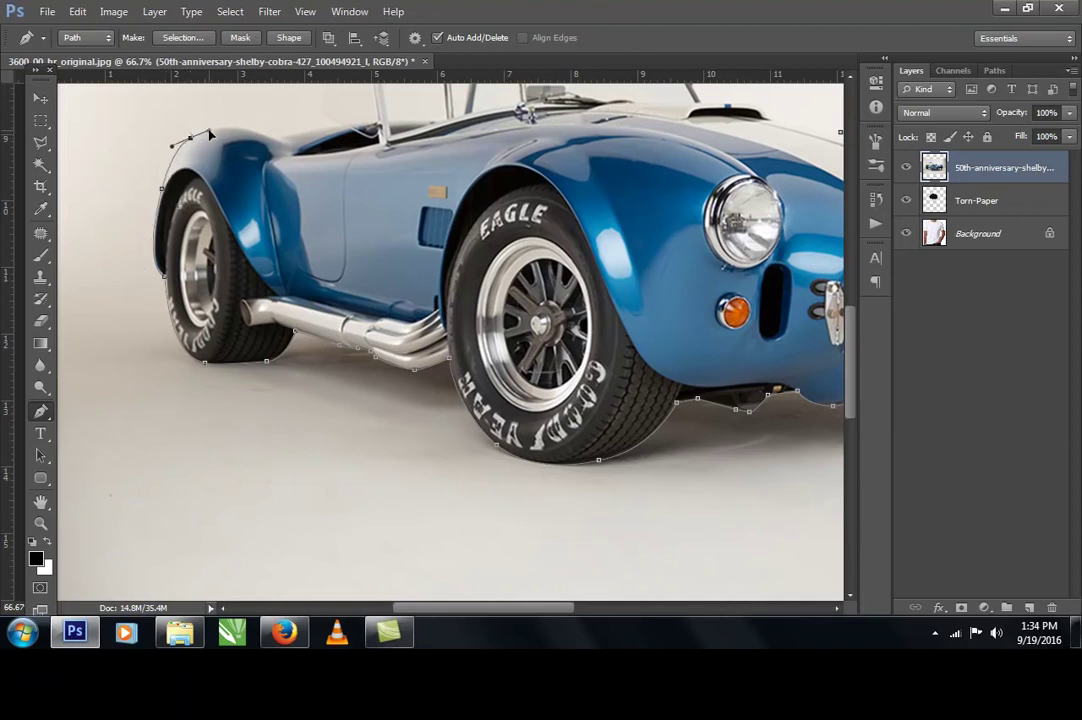
alt+click(190, 137)
key(ctrl+z)
alt+click(190, 137)
drag(272, 137, 320, 167)
alt+click(272, 137)
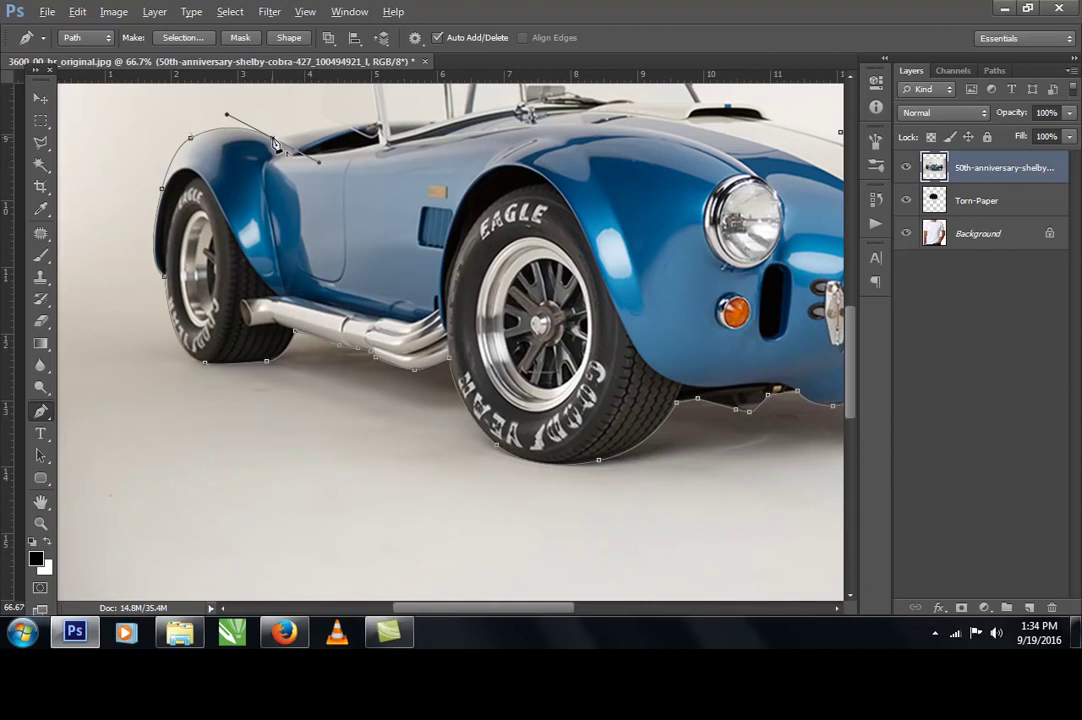
Step: Extend the path along the cockpit edge, around the side mirror and up the windshield frame to the first sun visor
drag(342, 127, 268, 252)
alt+click(342, 126)
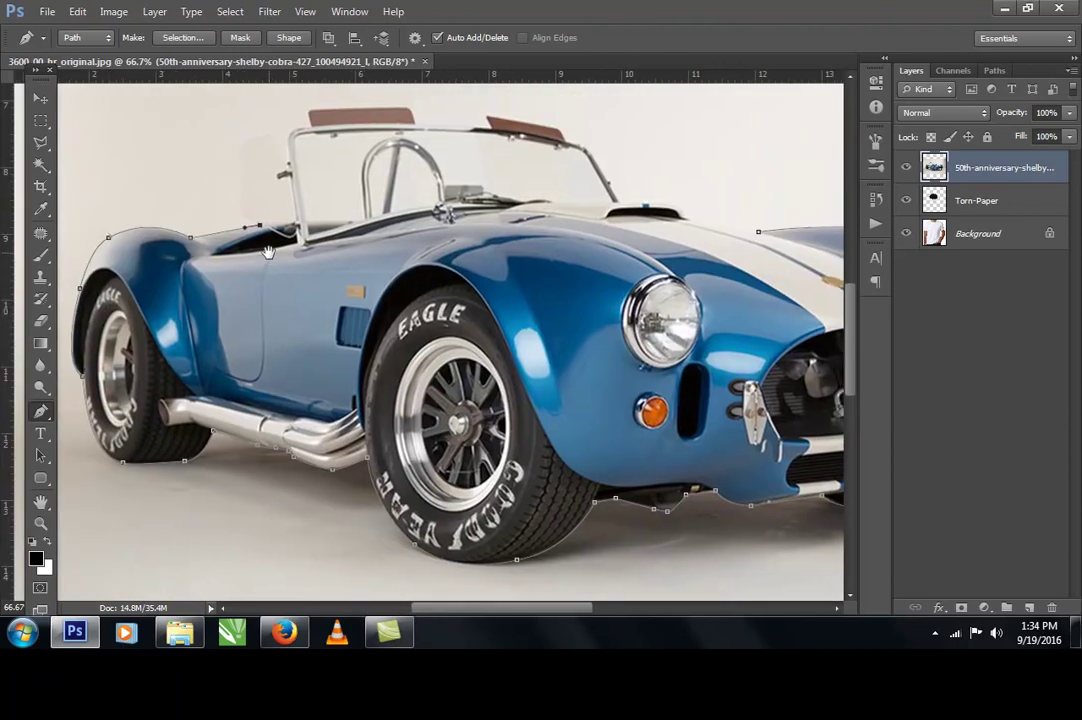
drag(240, 196, 294, 131)
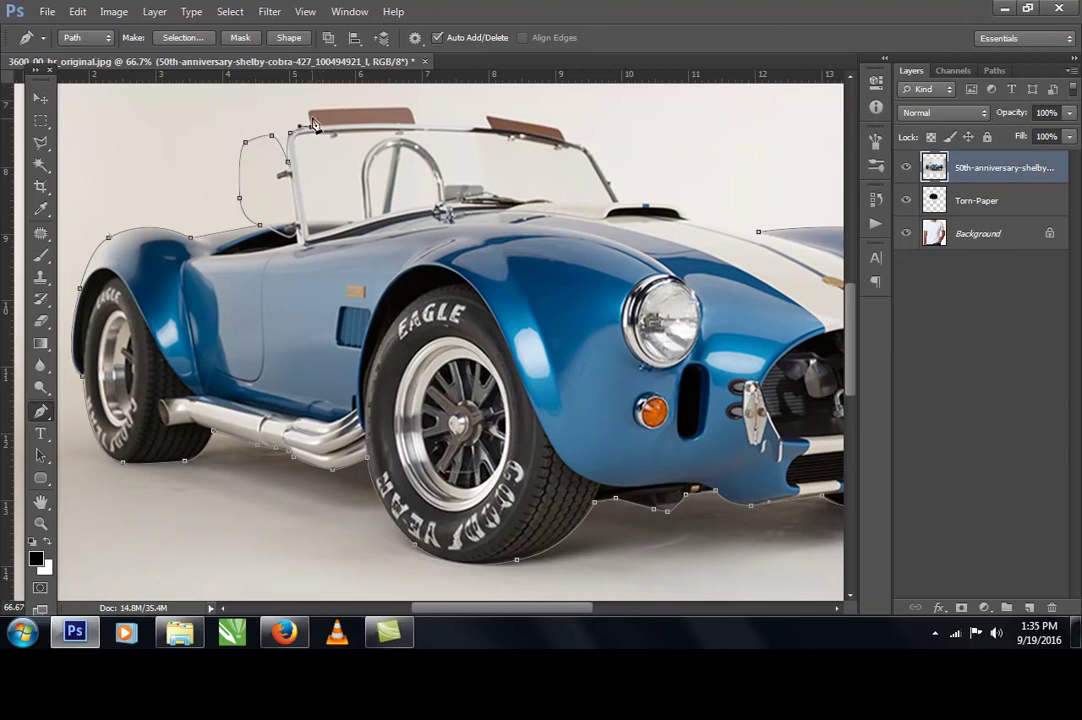
click(303, 112)
Step: Continue the path to the second sun visor, down the windshield pillar and across the hood, closing it at its starting point
drag(437, 151, 367, 209)
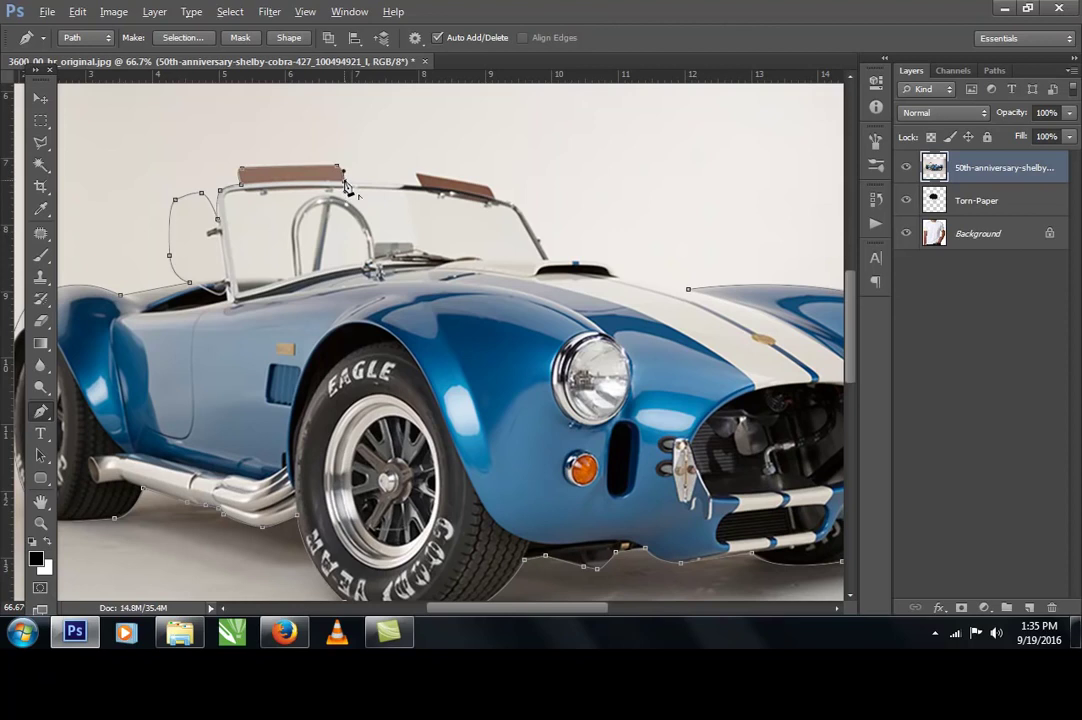
click(416, 185)
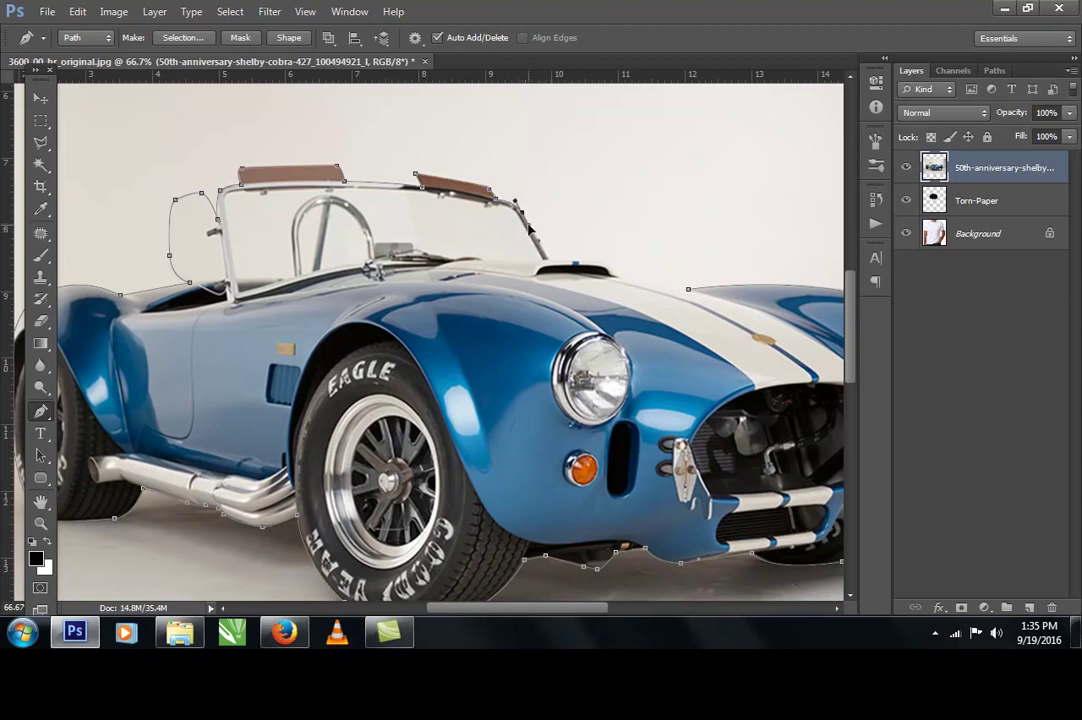
click(548, 262)
drag(608, 268, 611, 283)
click(689, 290)
drag(692, 294, 721, 301)
key(Escape)
alt+click(462, 334)
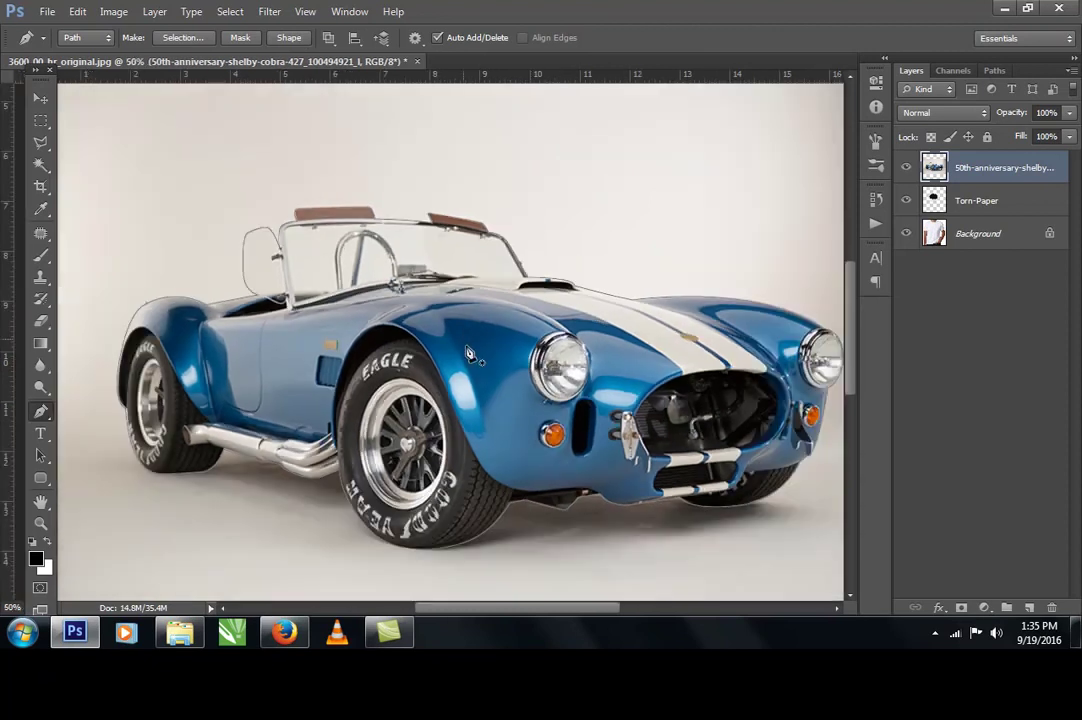
Step: Convert the closed car path into a new anti-aliased selection with a feather radius of 0 pixels
right_click(493, 344)
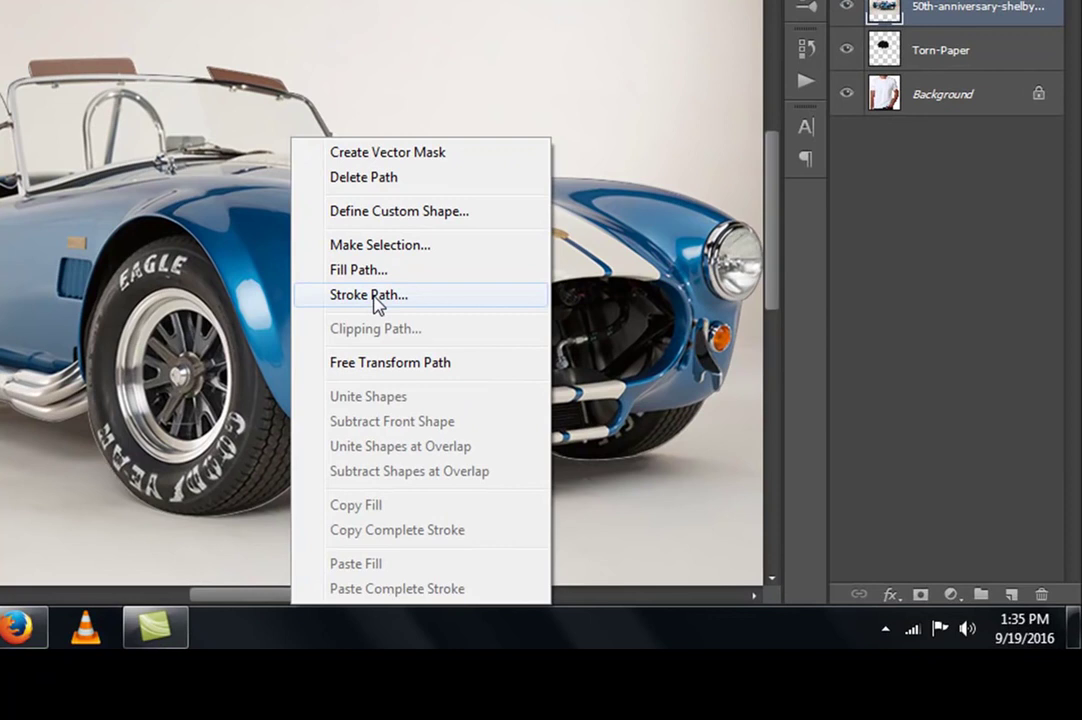
click(378, 244)
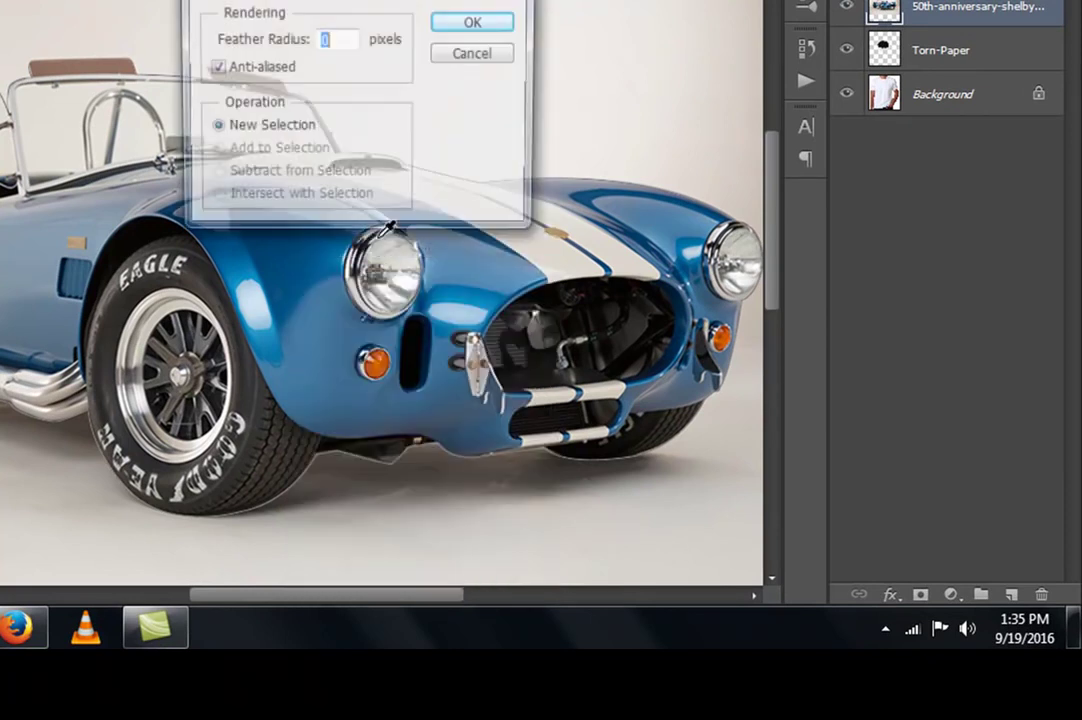
click(462, 24)
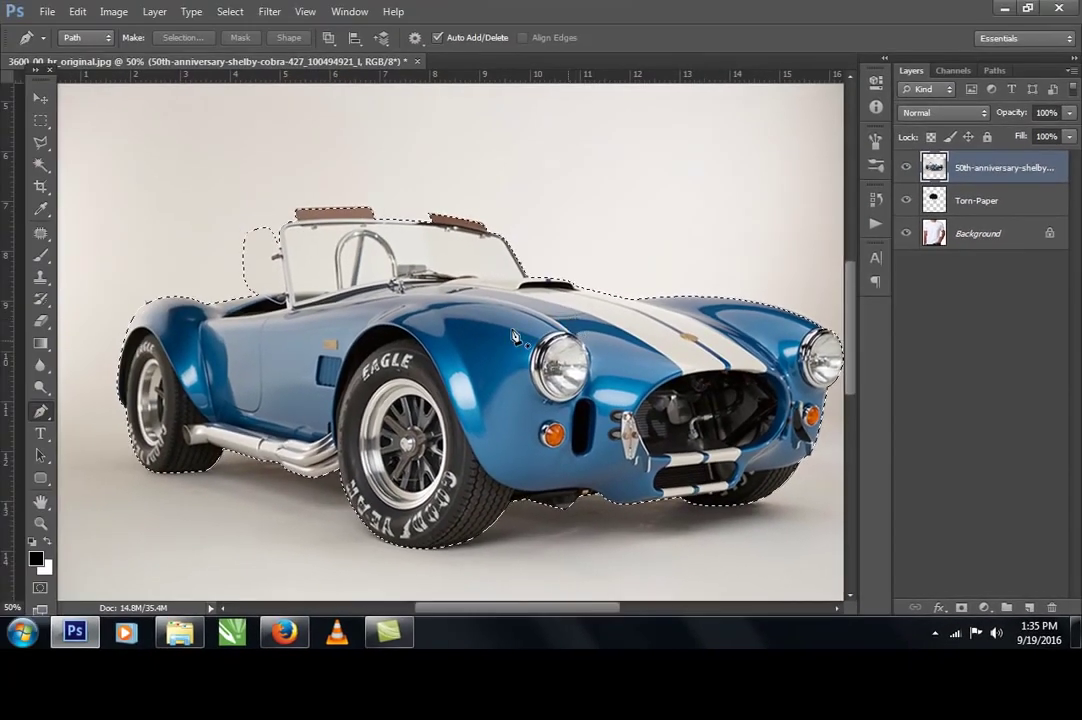
Step: Invert the selection and delete the studio background around the car
key(ctrl+minus)
key(ctrl+minus)
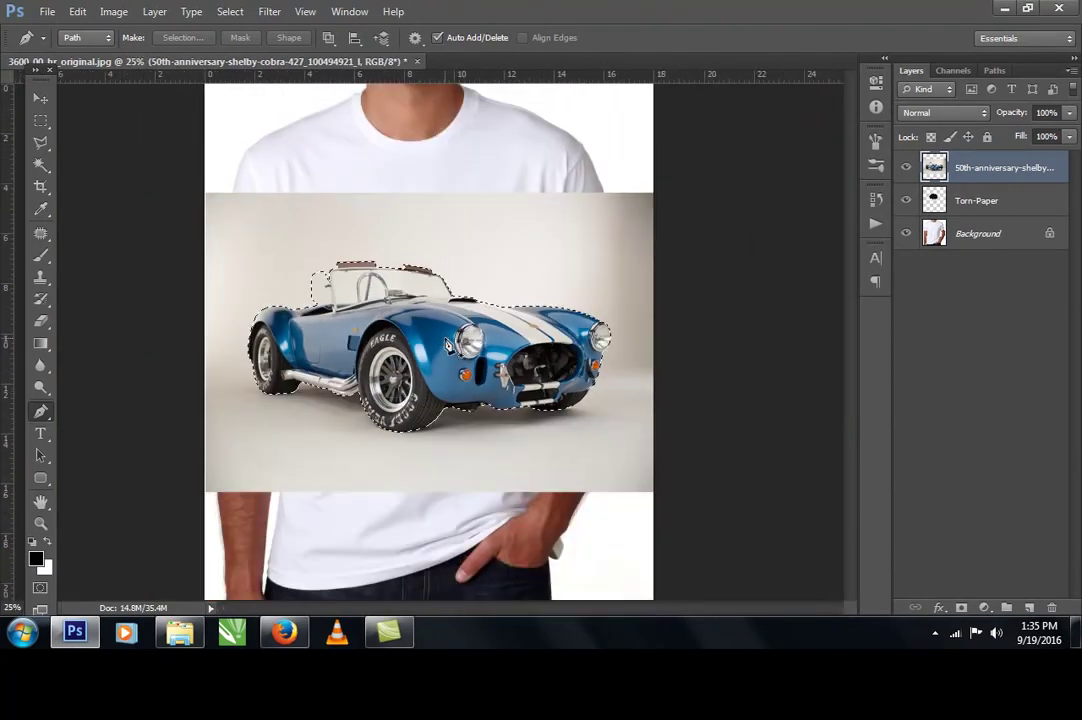
click(230, 12)
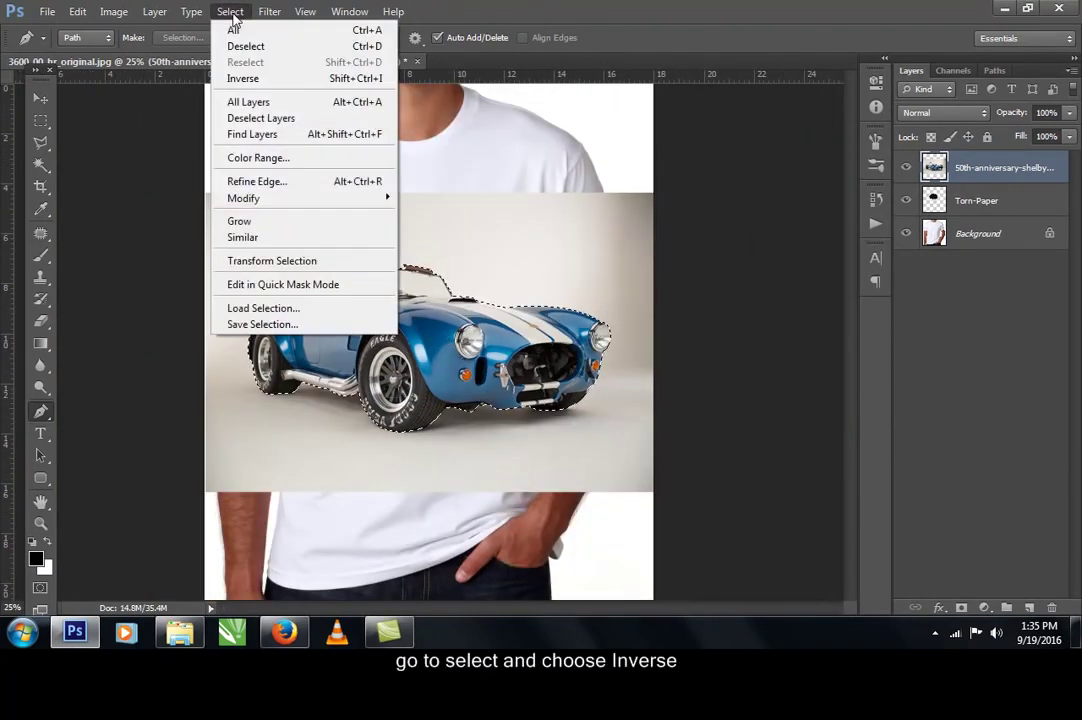
click(243, 78)
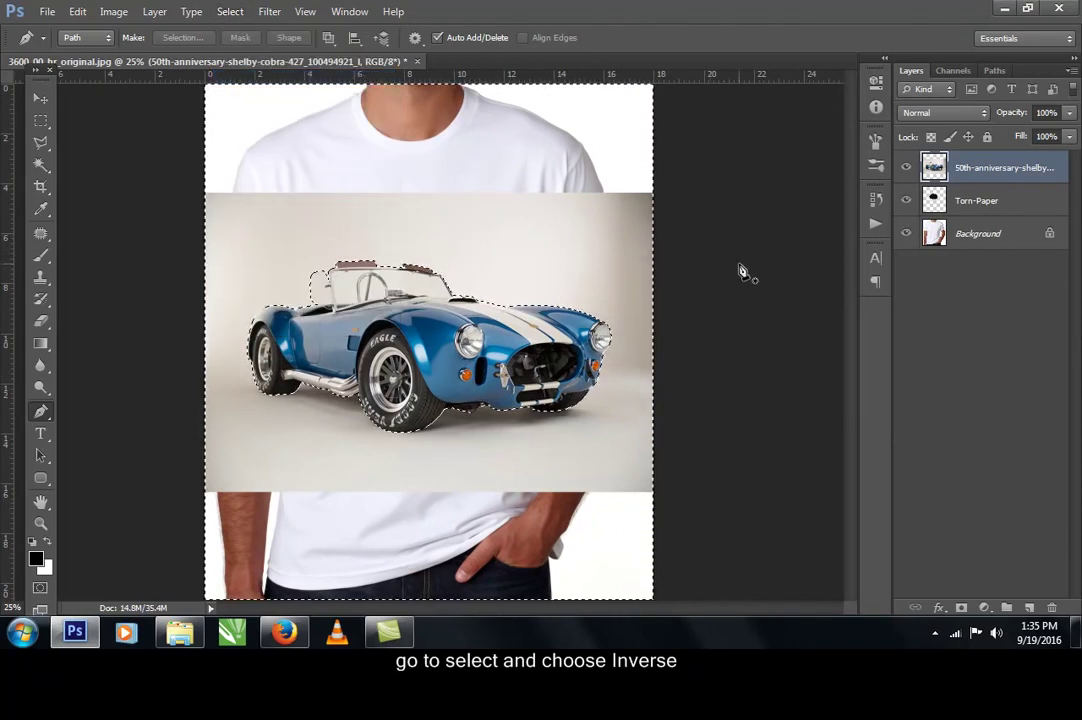
key(Delete)
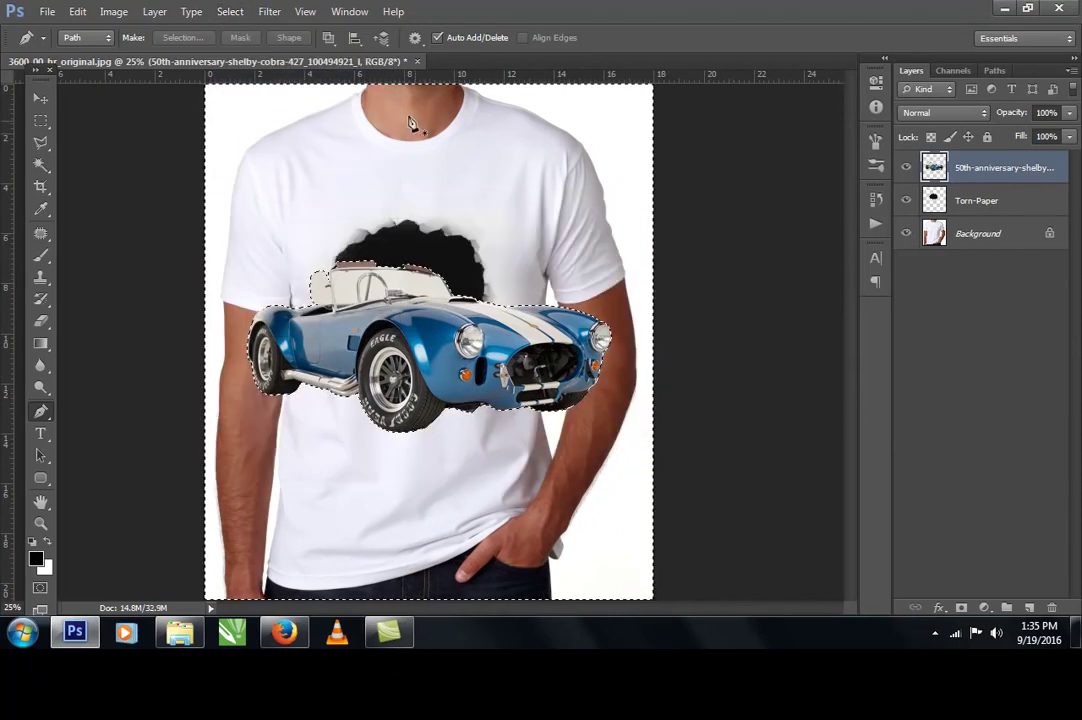
Step: Feather the inverted selection with a 2-pixel radius and deselect it
click(230, 12)
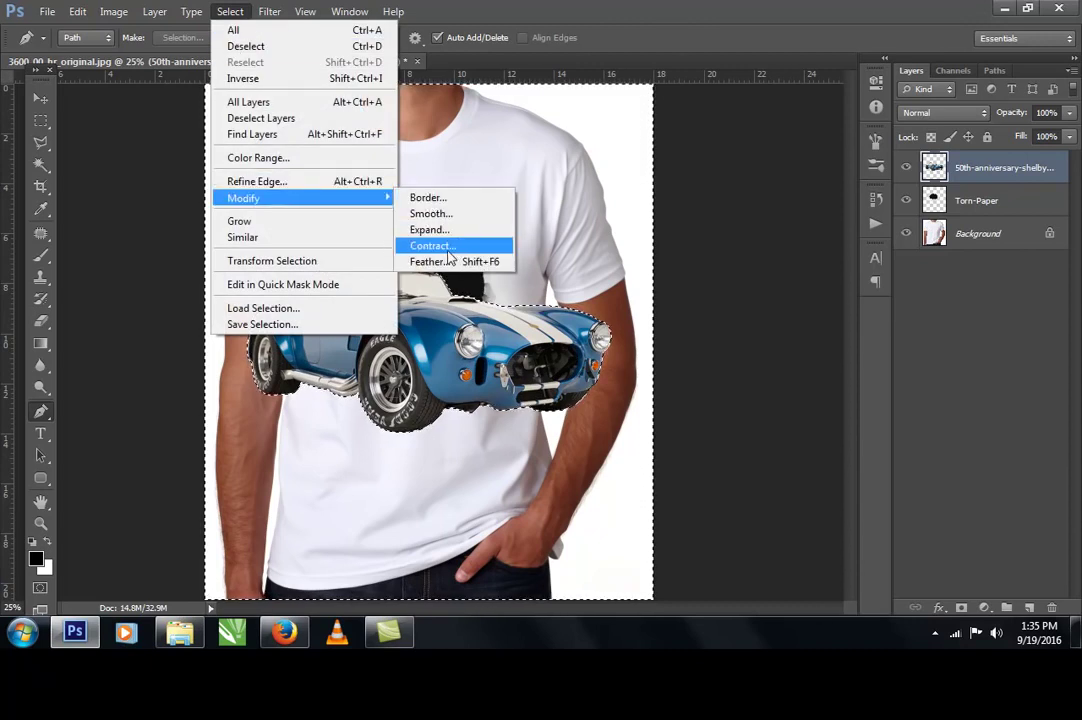
click(446, 261)
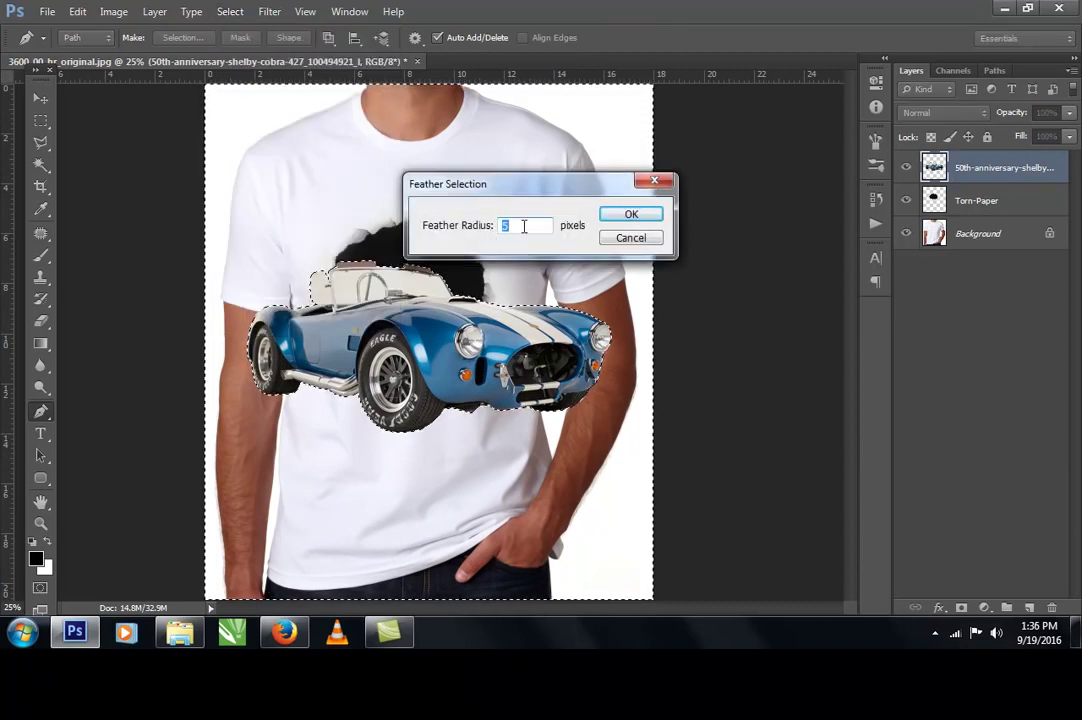
text(2)
click(630, 215)
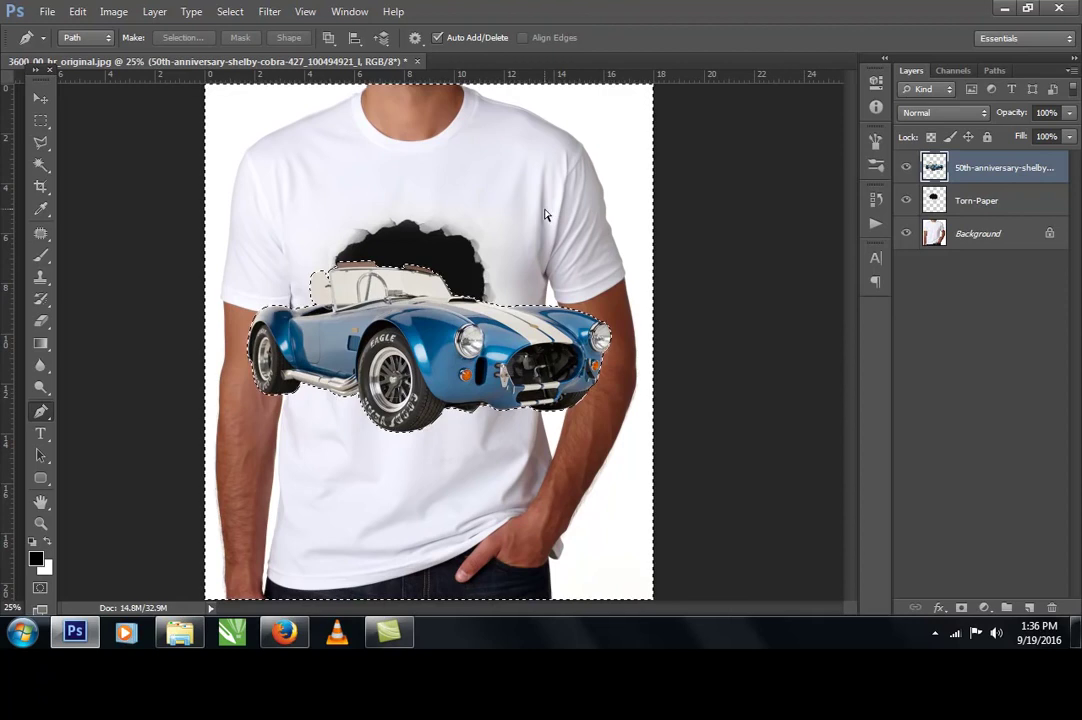
click(229, 12)
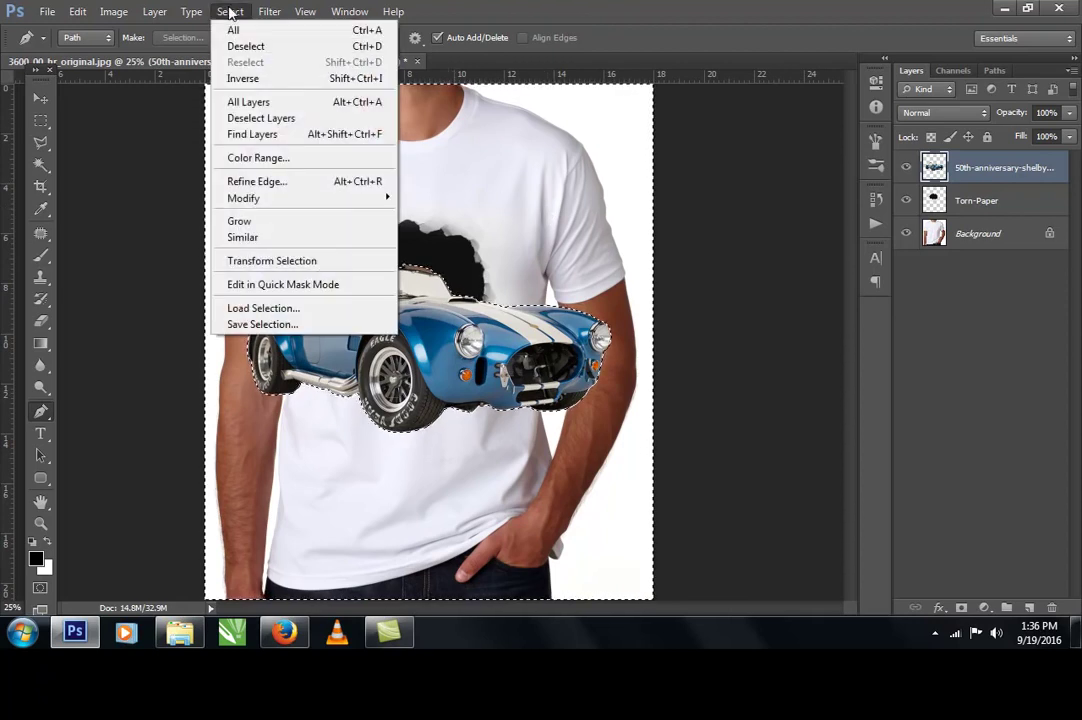
click(246, 46)
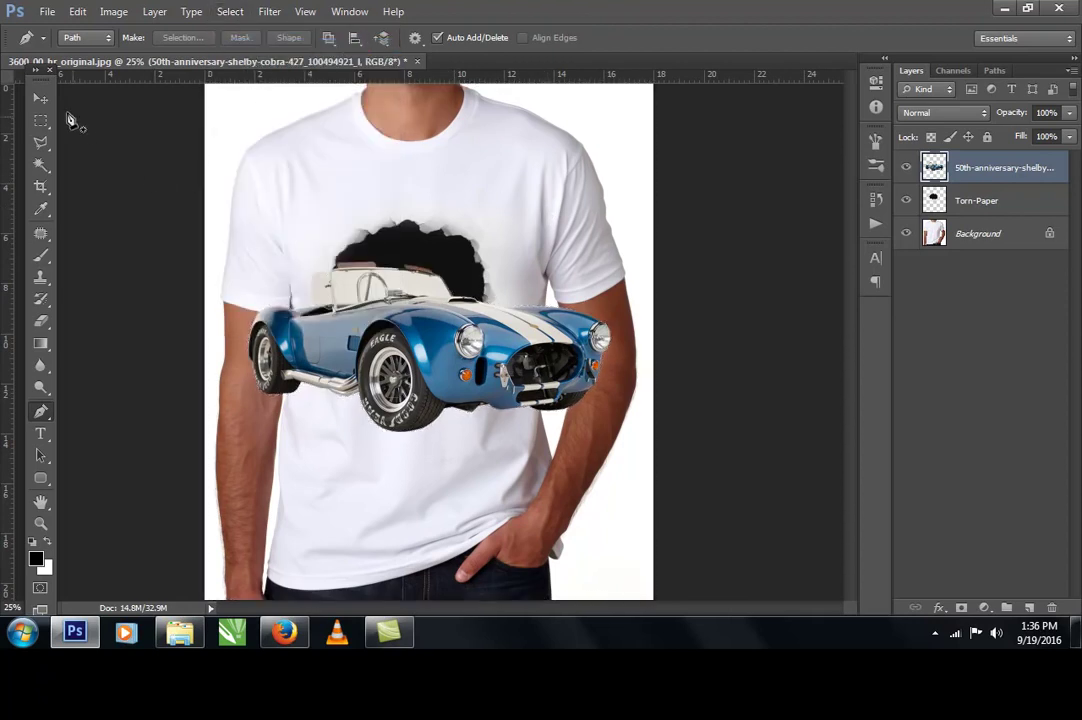
Step: Scale the car proportionally to about 73% and place it across the lower part of the torn hole
click(40, 97)
drag(407, 357, 451, 322)
key(ctrl+t)
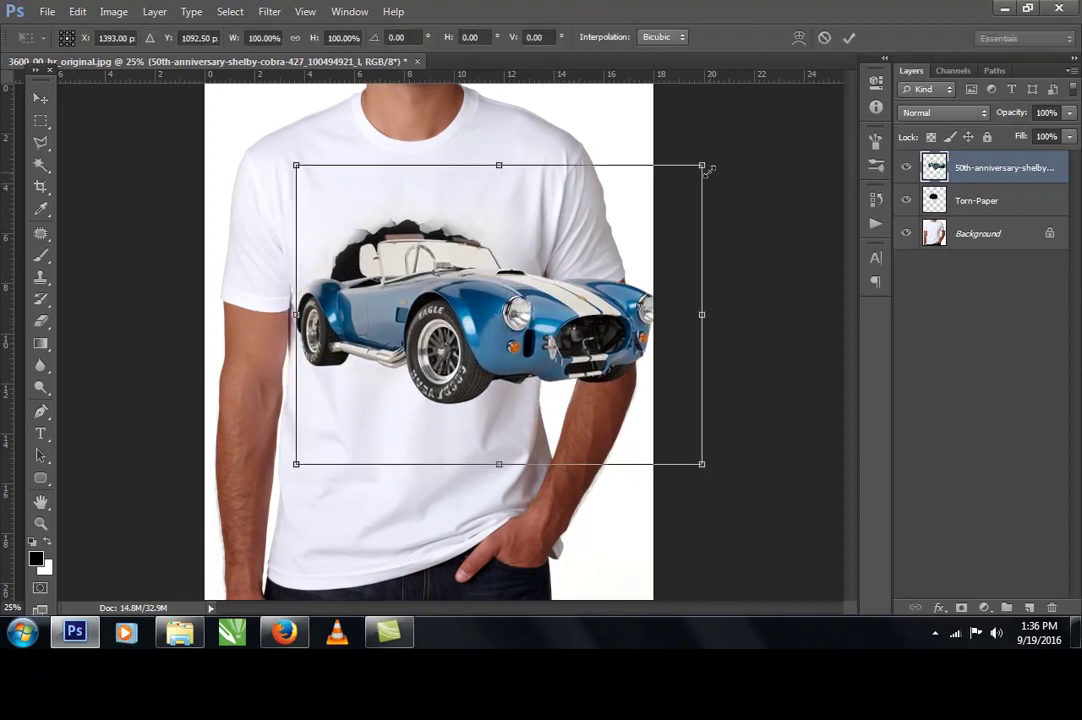
drag(703, 167, 604, 252)
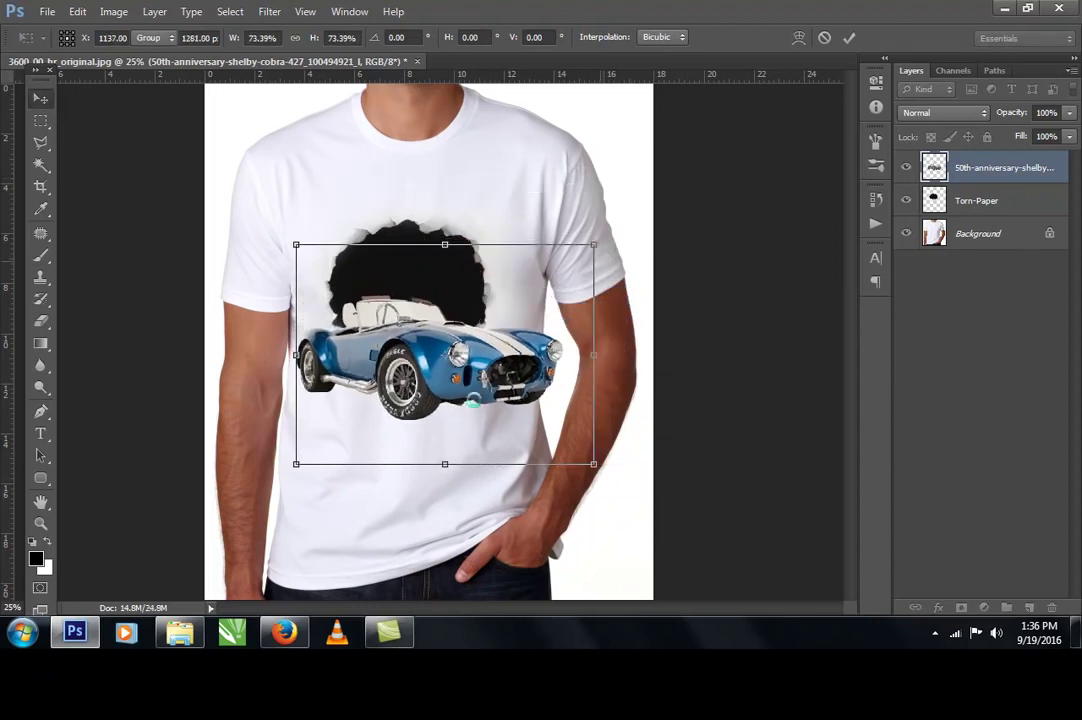
key(Return)
drag(431, 400, 451, 369)
key(m)
drag(643, 474, 605, 188)
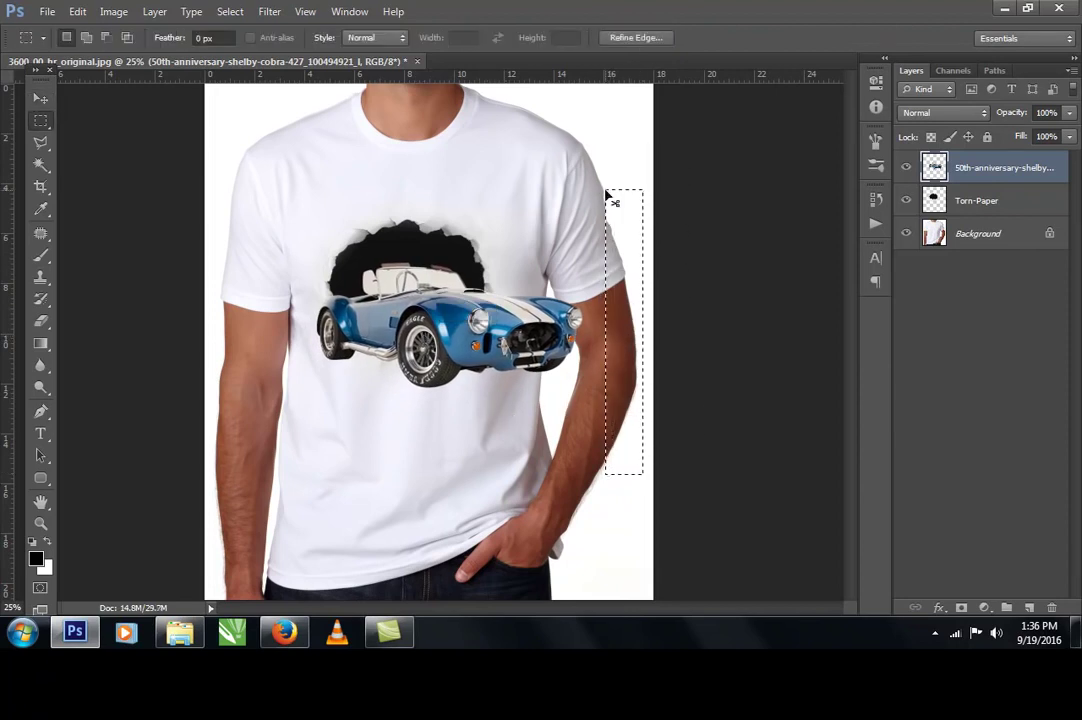
click(394, 311)
Step: Shift the car further up over the torn hole and enlarge the Torn-Paper layer to about 106%
drag(367, 288, 394, 269)
key(ctrl+plus)
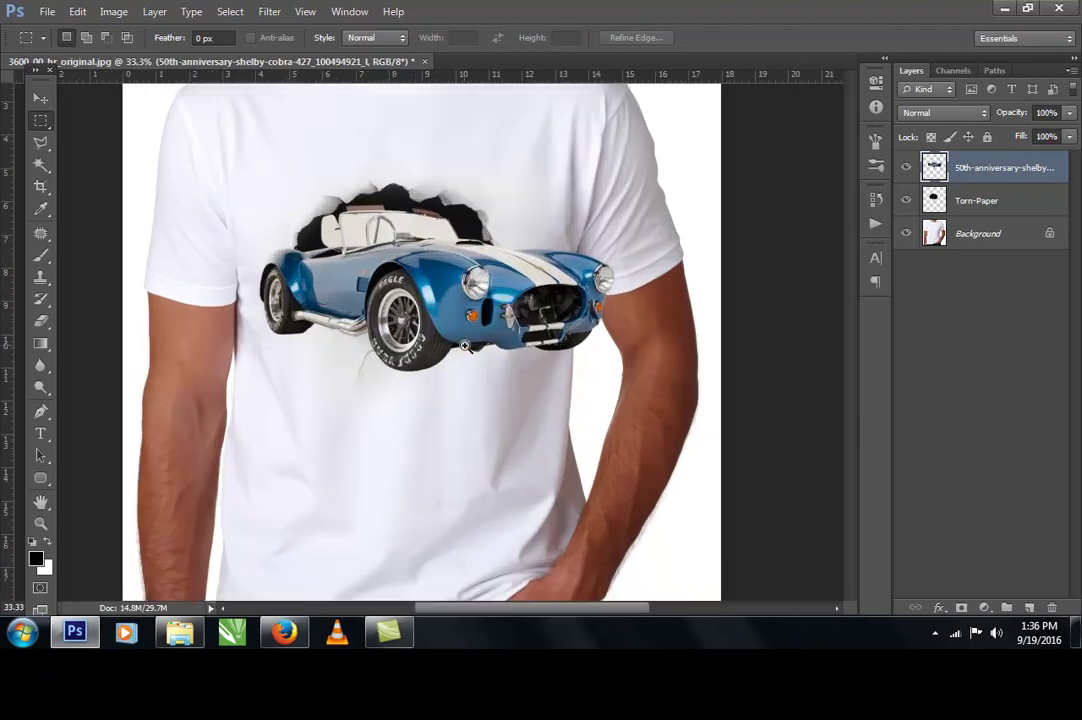
click(40, 97)
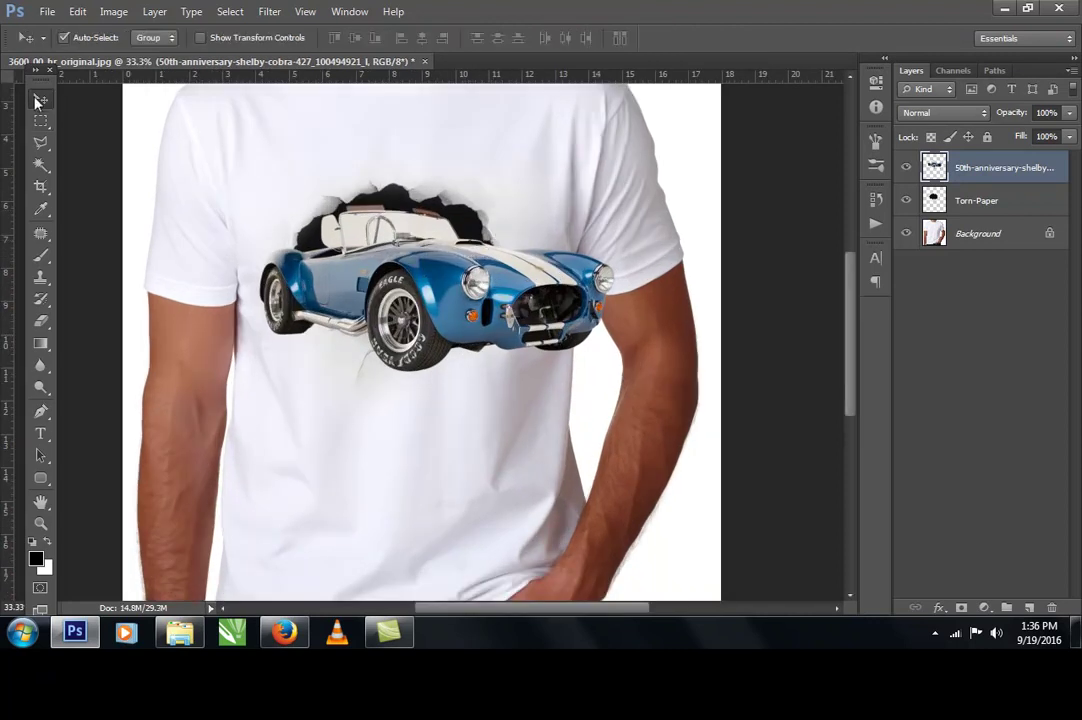
click(455, 213)
key(ctrl+t)
drag(623, 122, 636, 115)
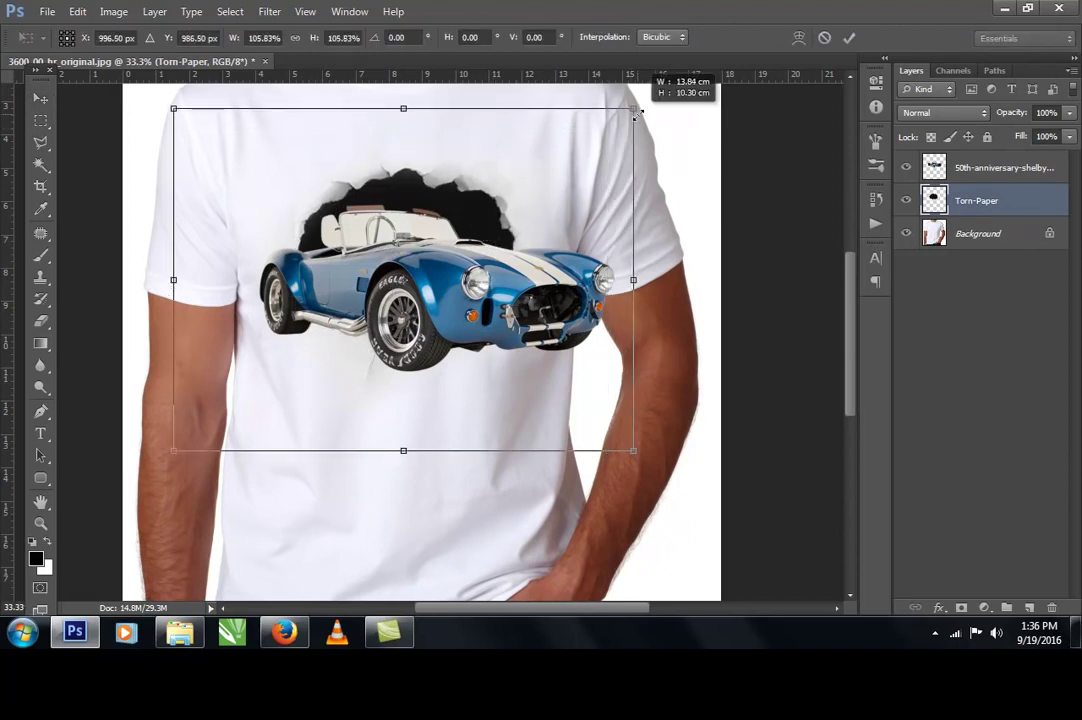
key(Return)
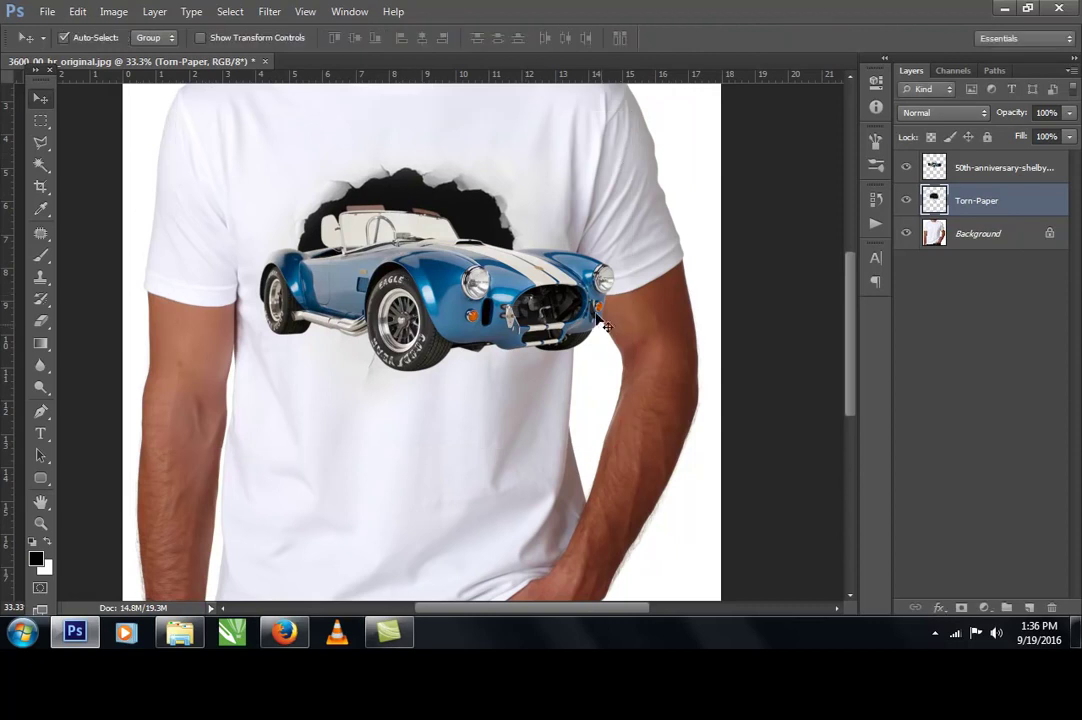
Step: Scale the car and Torn-Paper layers together to about 81% so the design fits within the shirt's chest
key(alt+shift+bracketright)
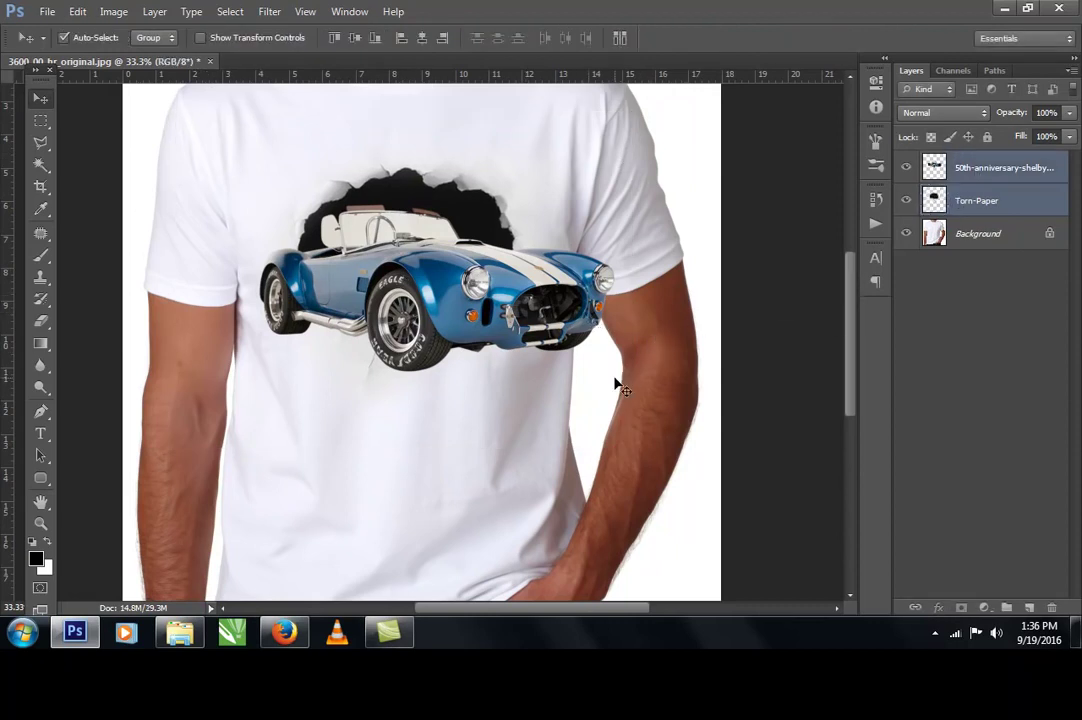
key(ctrl+t)
drag(630, 447, 564, 397)
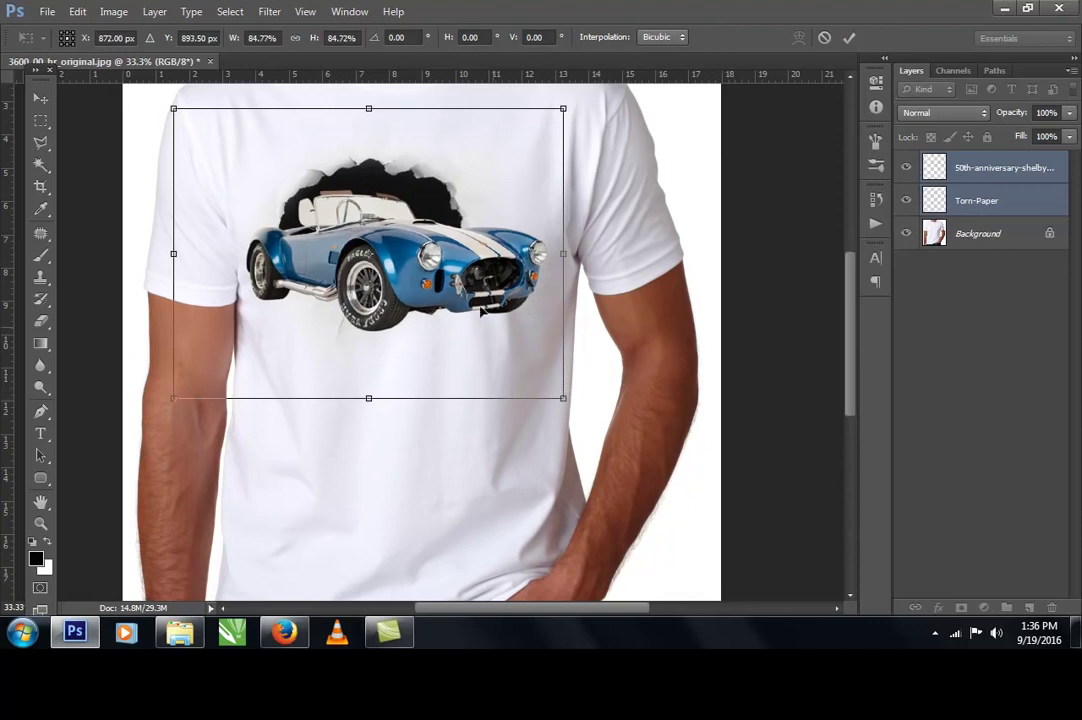
drag(177, 115, 193, 127)
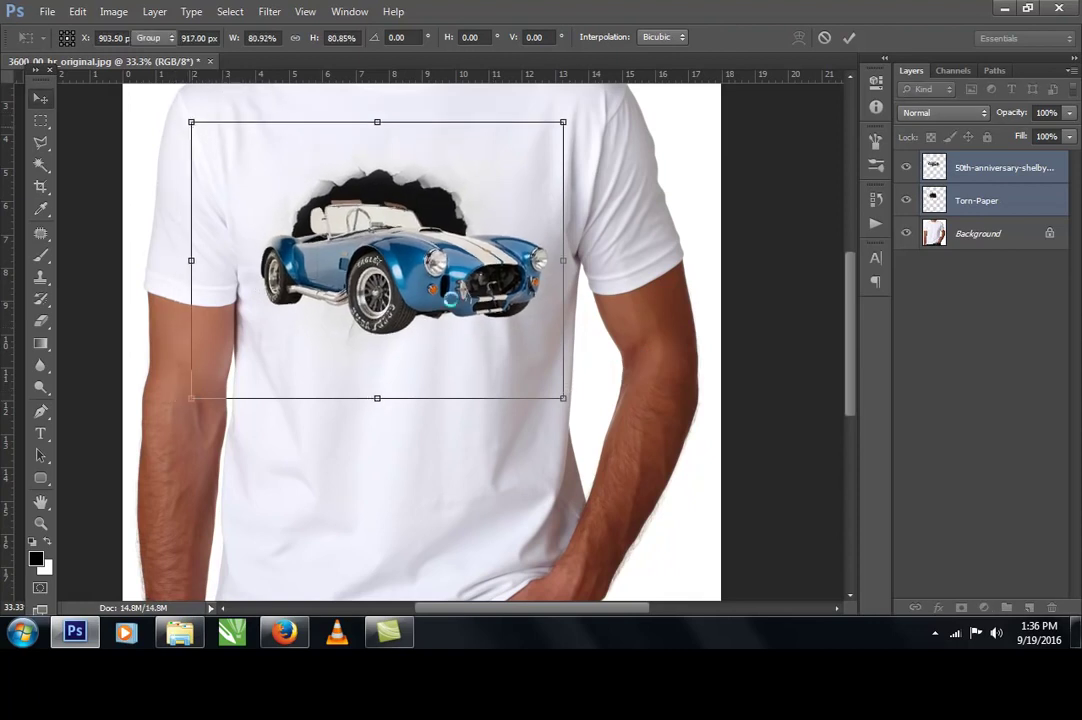
key(Return)
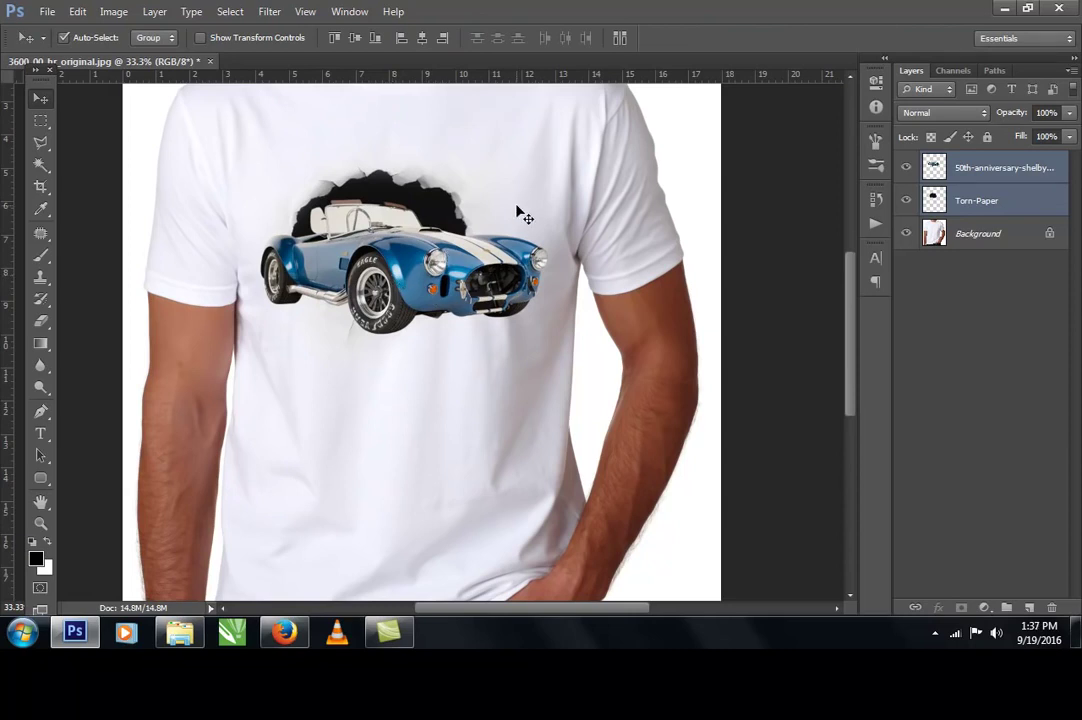
Step: Move only the car slightly up and to the right within the torn hole, fine-tuning its position with small nudges
click(741, 266)
click(413, 290)
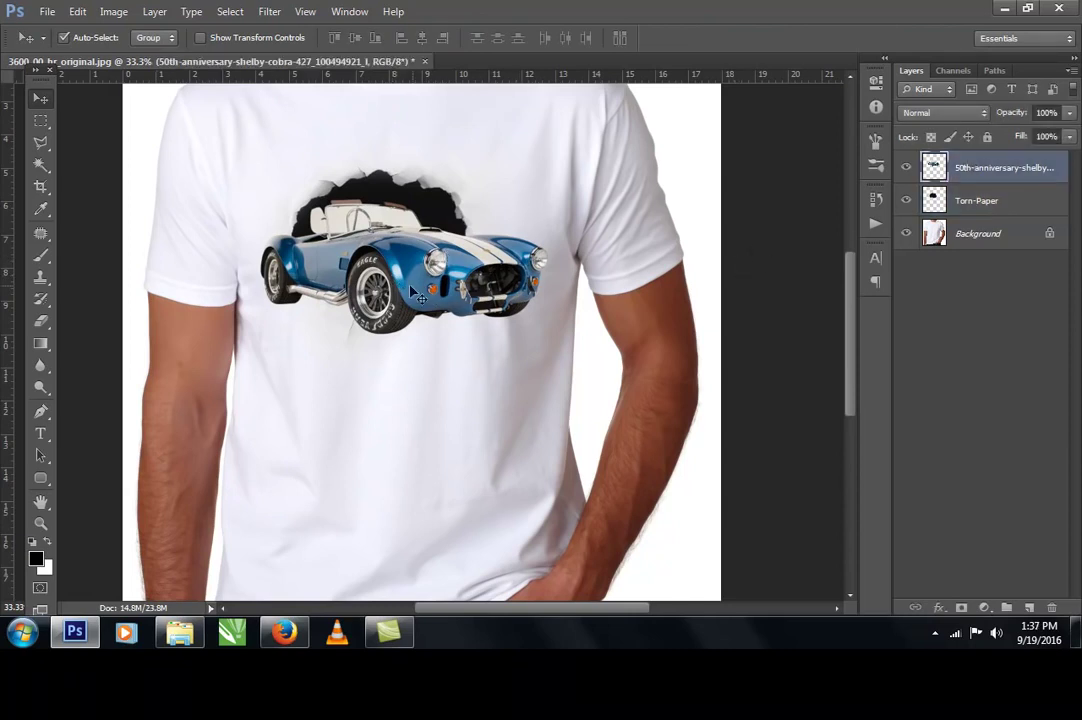
drag(413, 290, 421, 277)
key(Down)
key(Down)
key(Down)
key(Down)
key(Left)
key(Left)
key(Left)
key(Left)
key(Left)
key(Left)
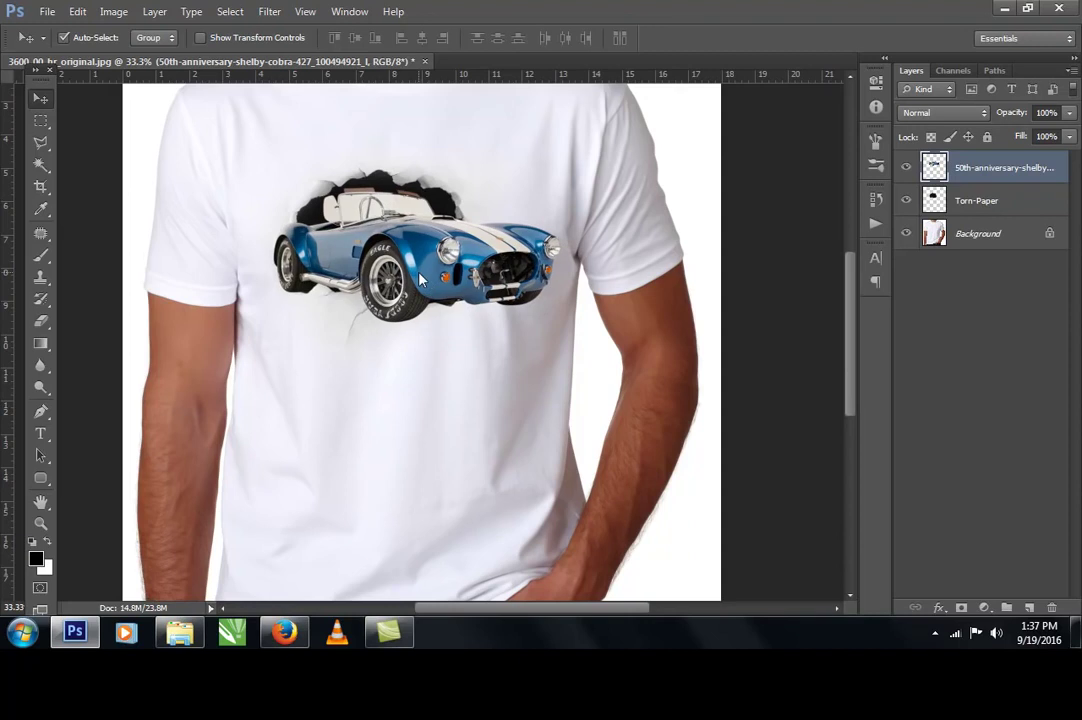
Step: Select the black hole area on the Torn-Paper layer with the Magic Wand and invert the selection
click(962, 204)
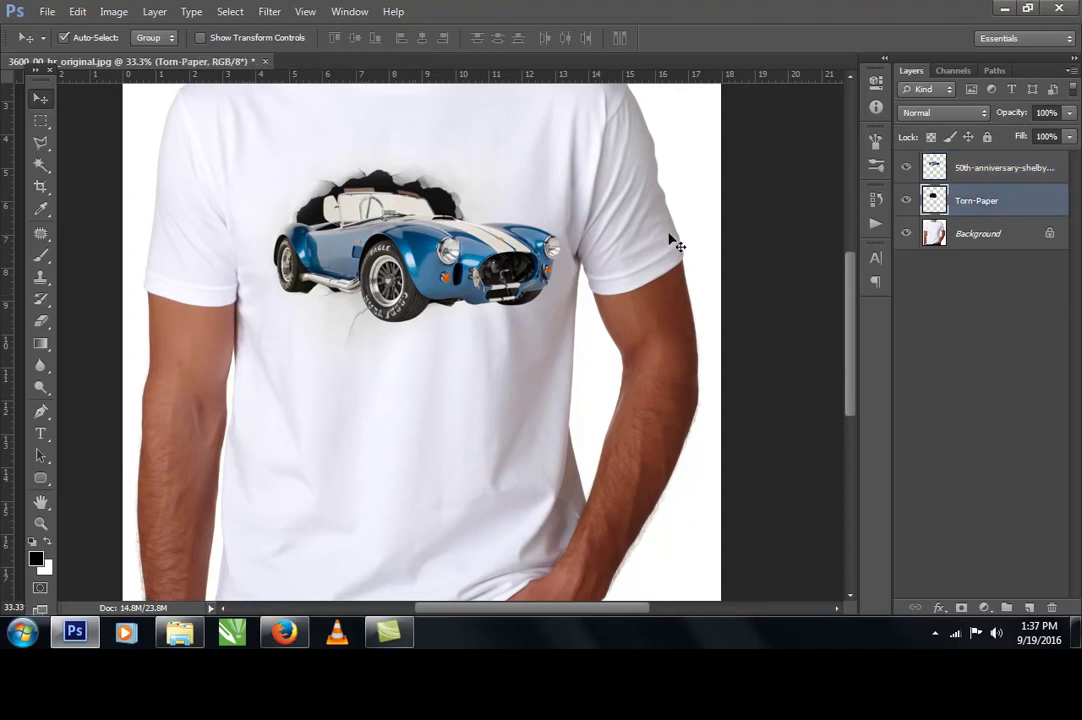
click(41, 164)
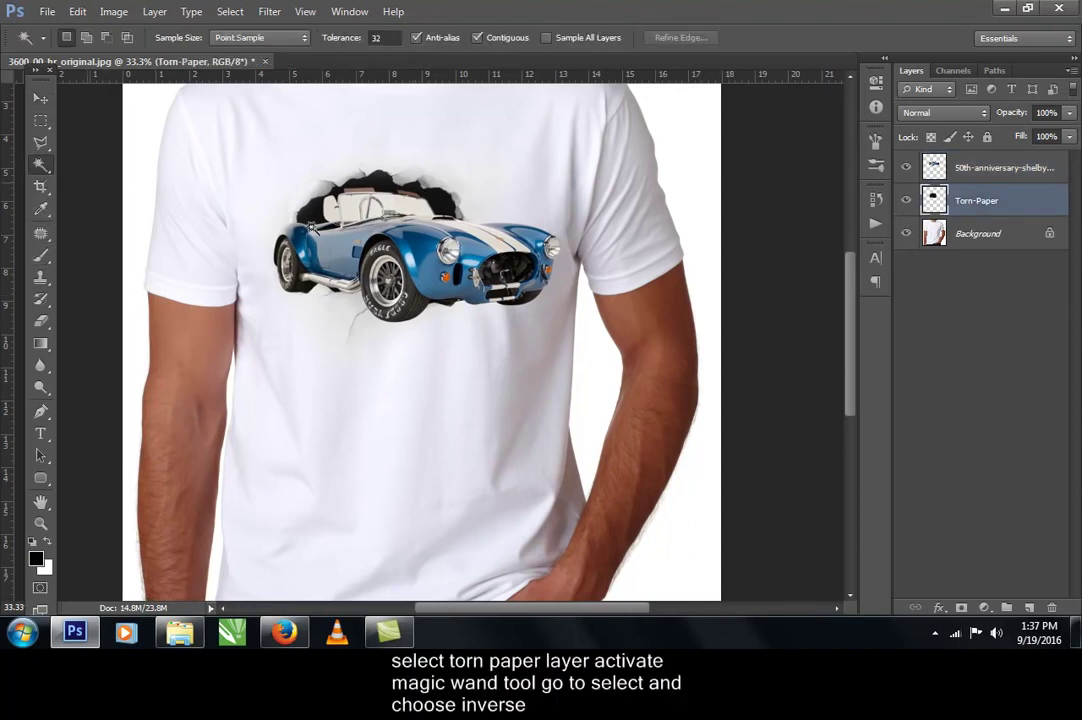
click(377, 175)
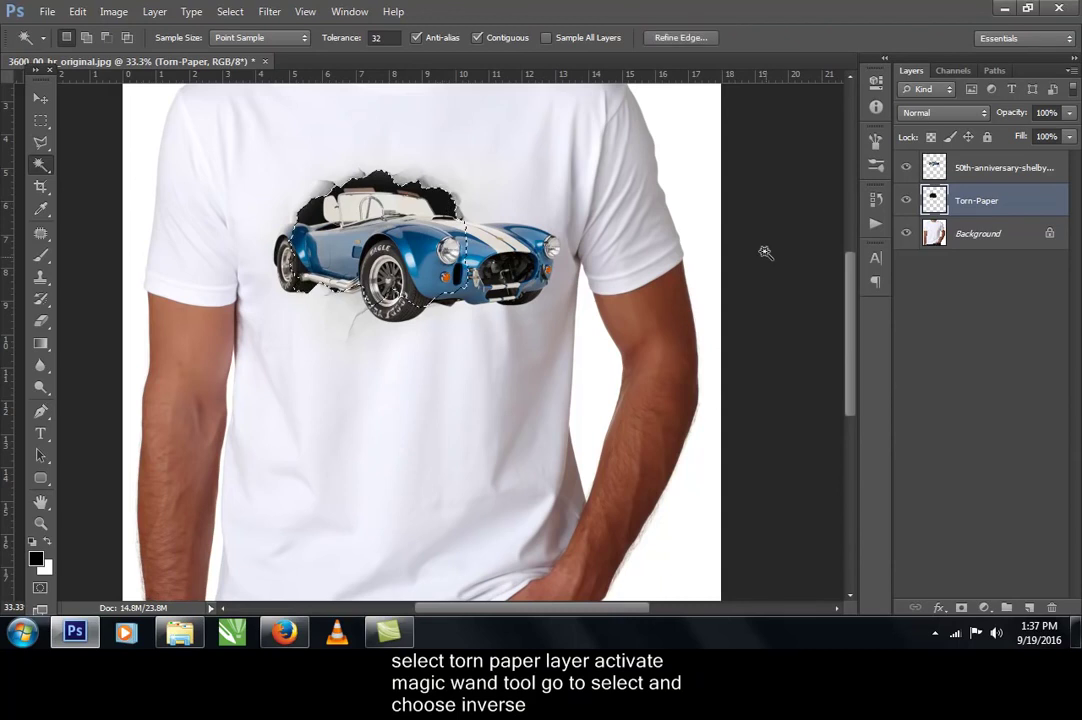
click(230, 11)
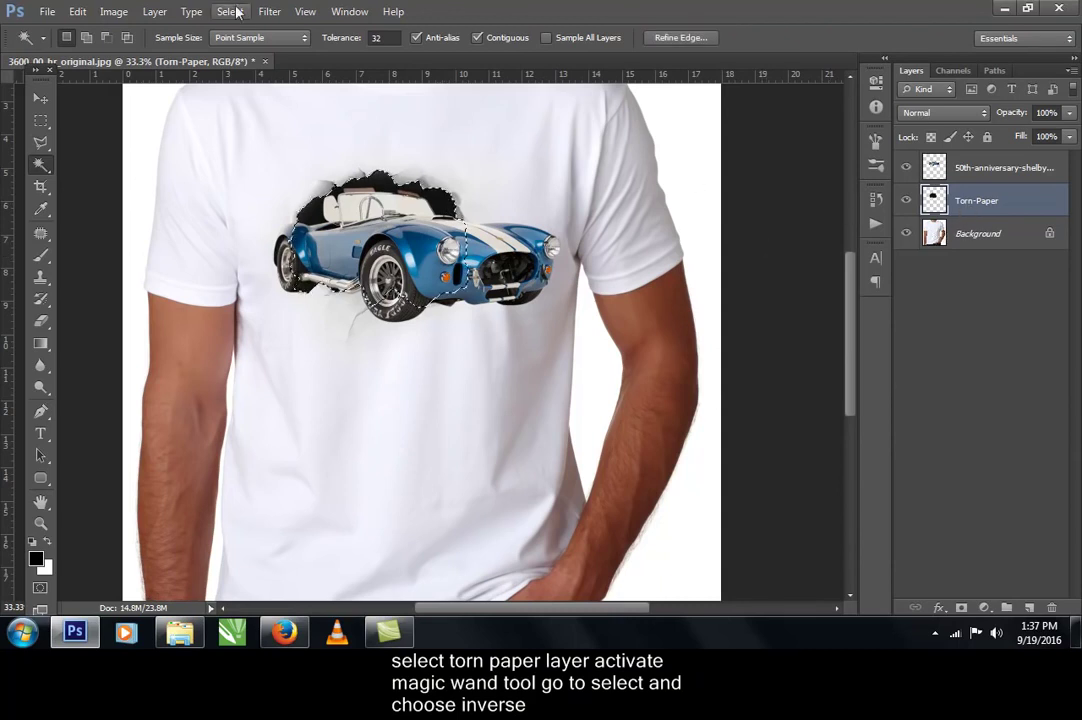
click(236, 78)
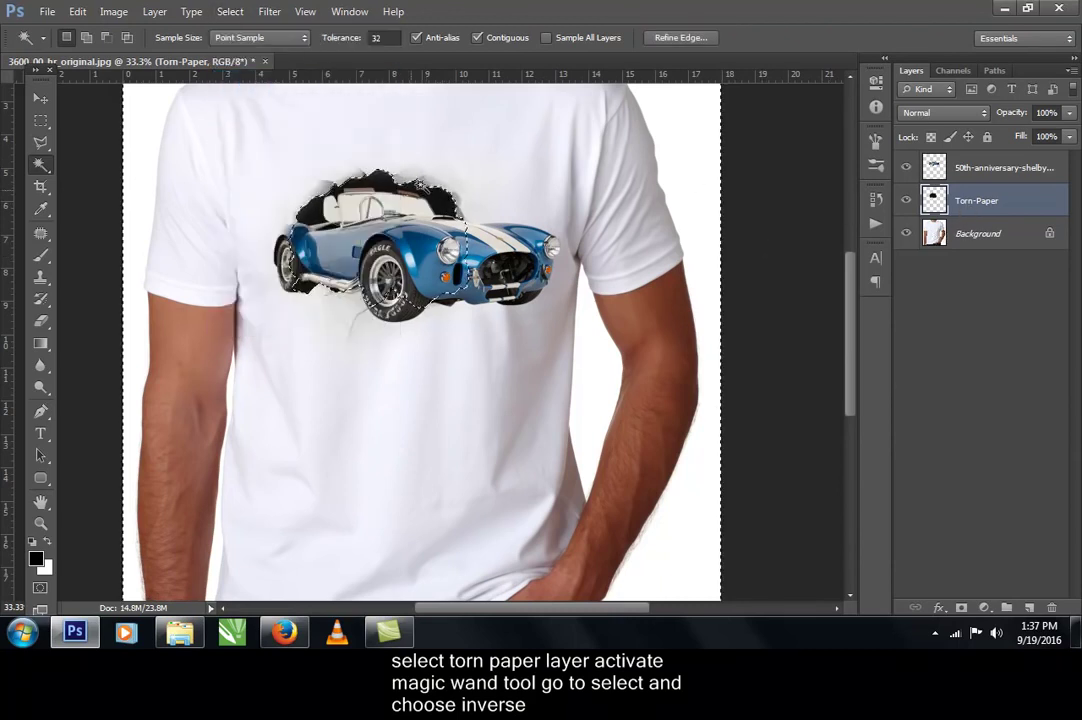
Step: Erase the car's rear wheel outside the torn hole on the car layer with the 250 px Eraser, and clear the selection
click(990, 168)
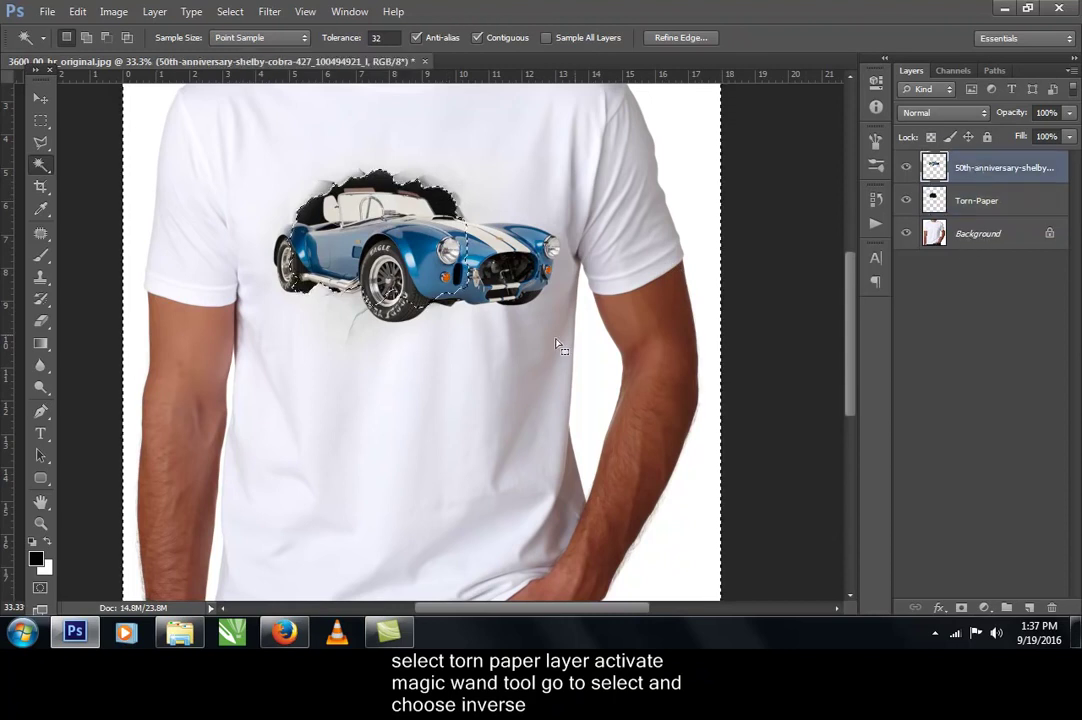
drag(41, 320, 82, 331)
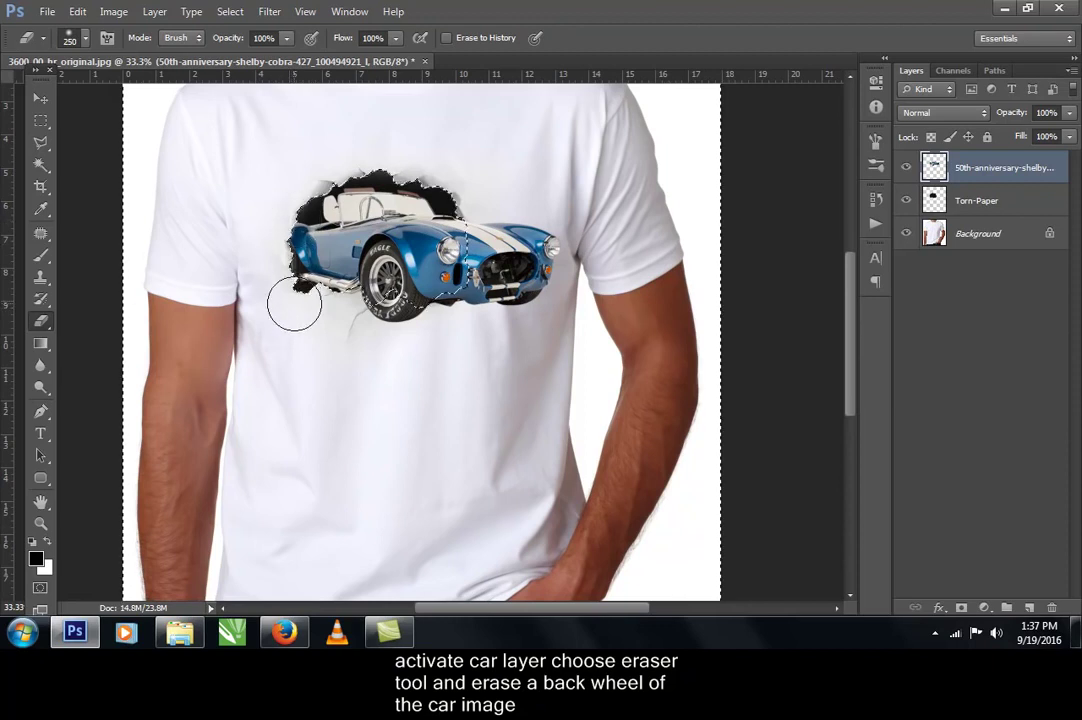
click(40, 97)
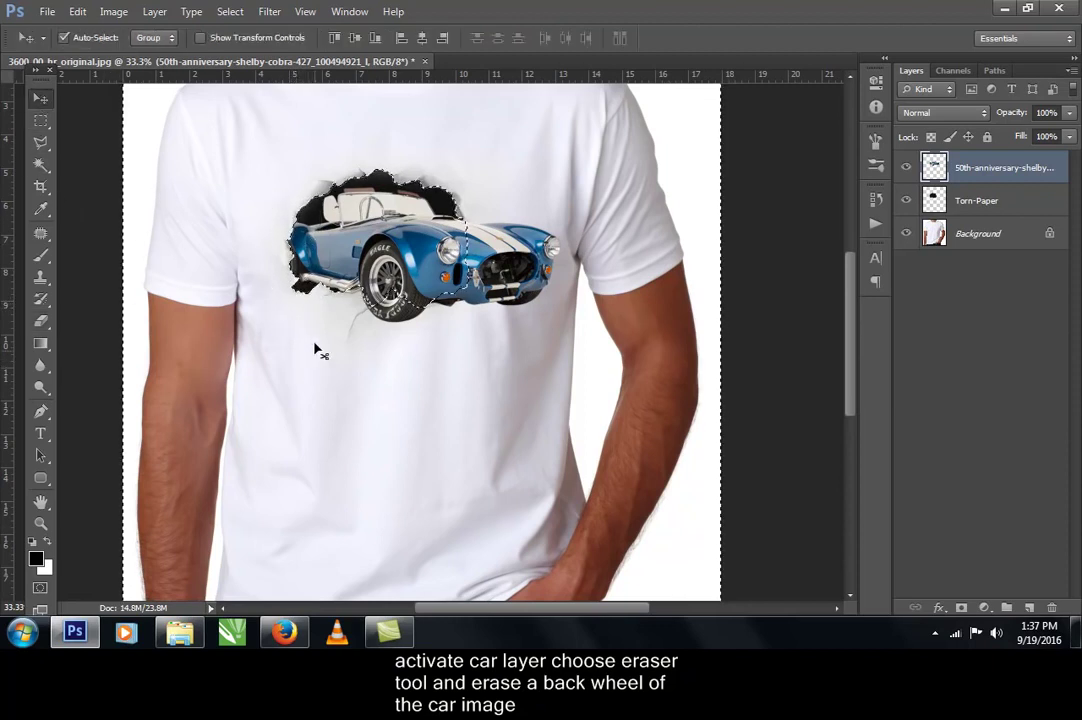
click(229, 11)
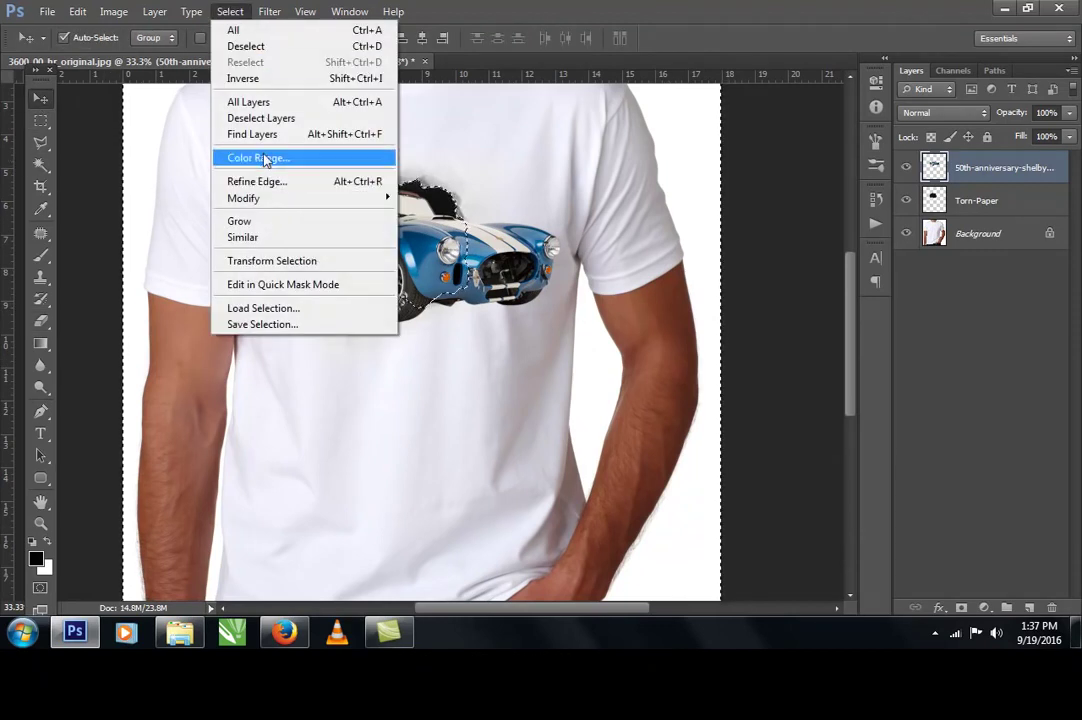
click(264, 48)
Step: Add a drop shadow to the car layer with global light off, angle 120°, distance about 53 px and size 35 px
key(z)
click(530, 357)
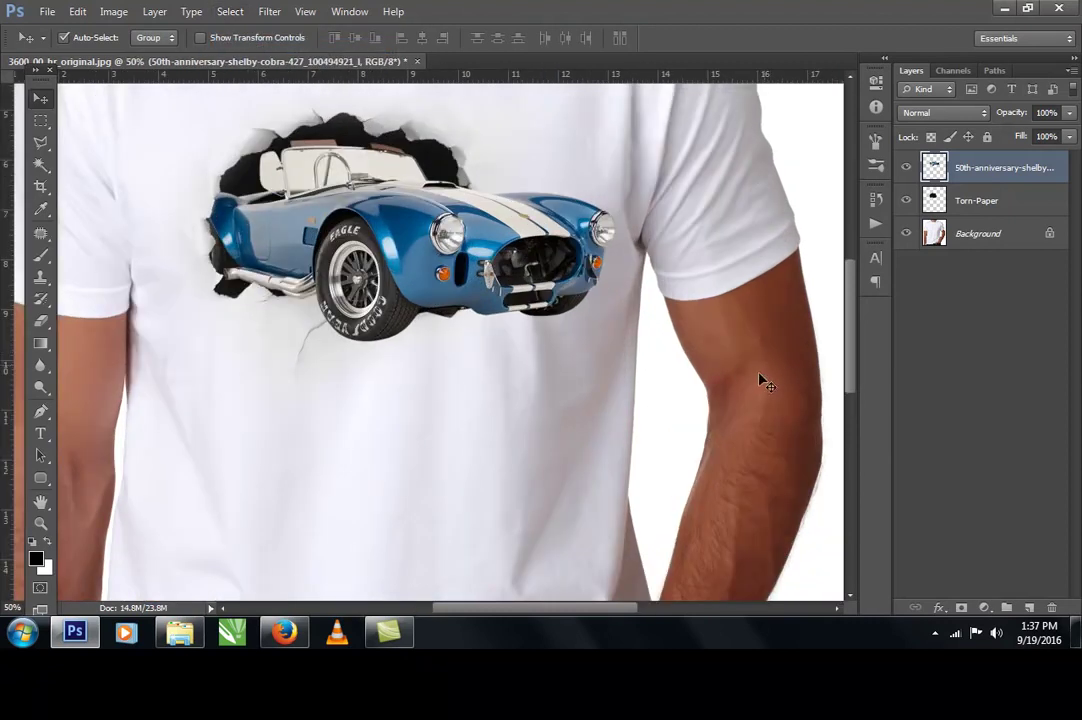
click(945, 606)
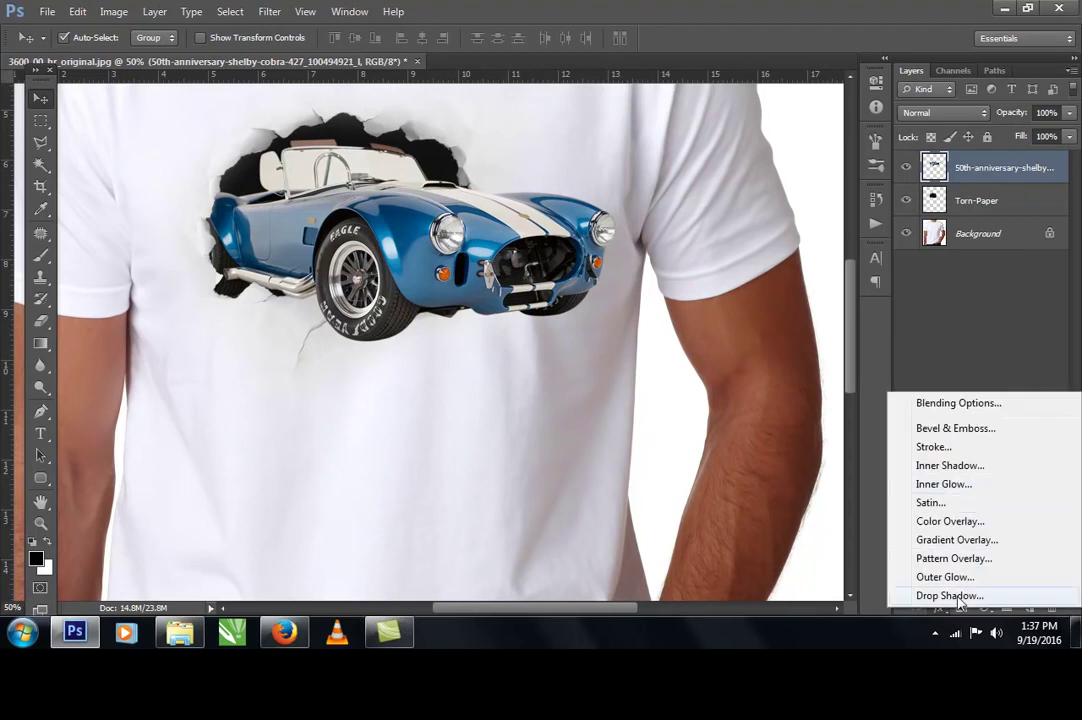
click(906, 603)
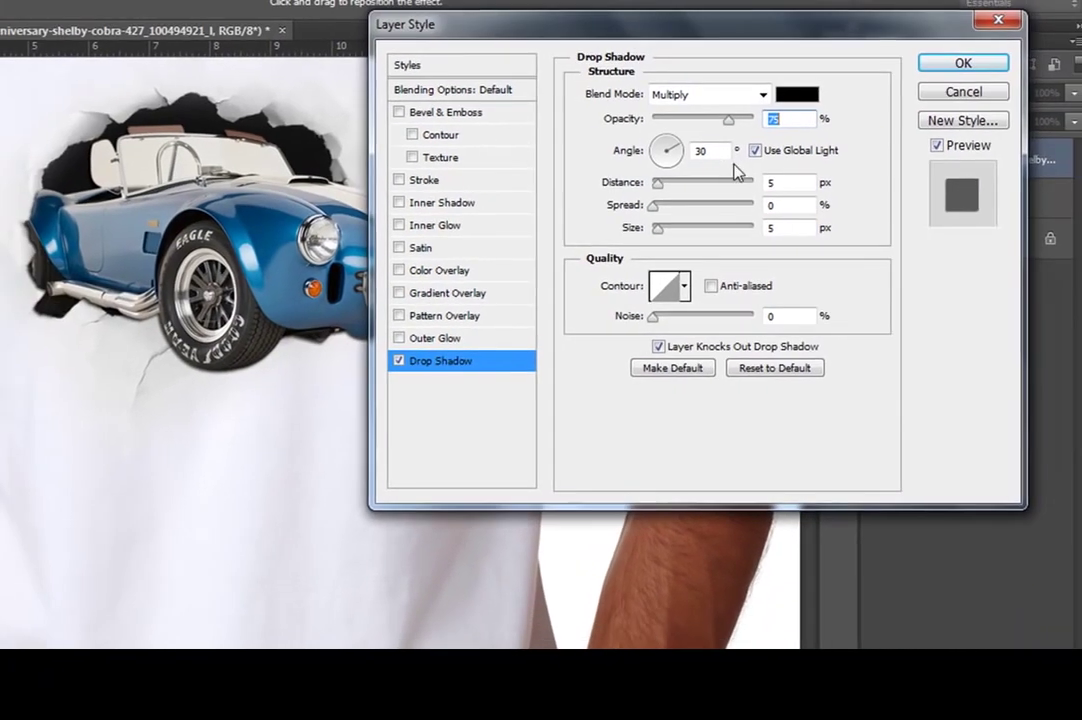
click(754, 150)
click(658, 145)
drag(664, 186, 691, 186)
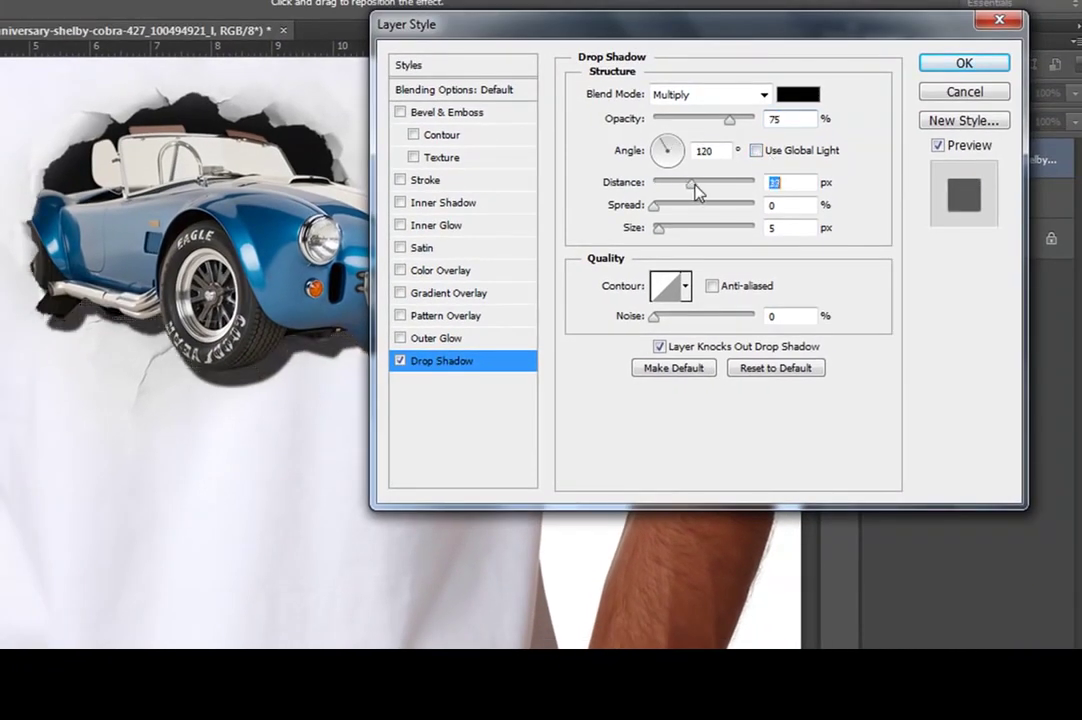
drag(659, 229, 674, 237)
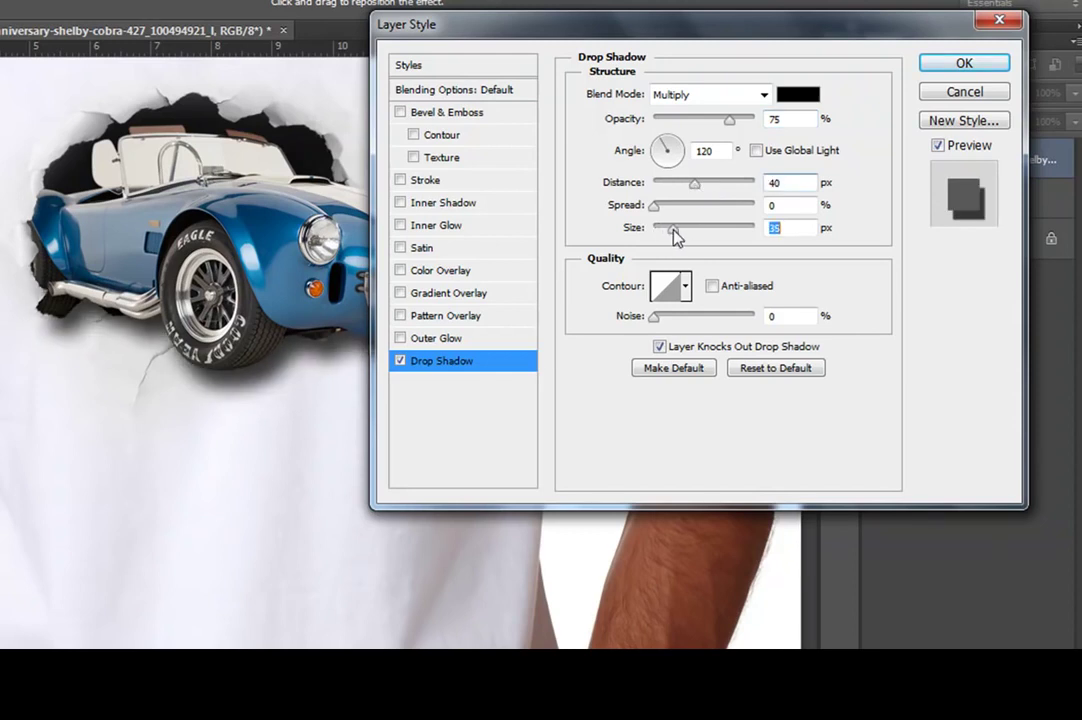
drag(700, 188, 711, 187)
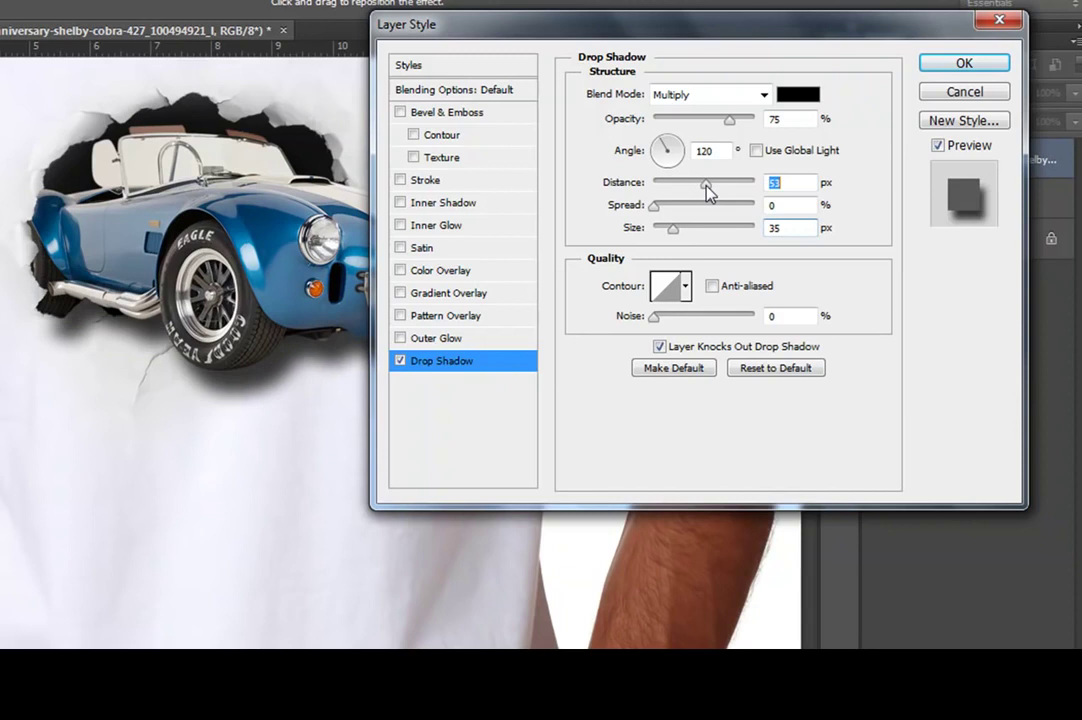
Step: Add an inner shadow to the car with blend mode Normal, global light off, distance 42 px, choke 7% and size 18 px
click(441, 206)
drag(648, 38, 723, 53)
click(831, 166)
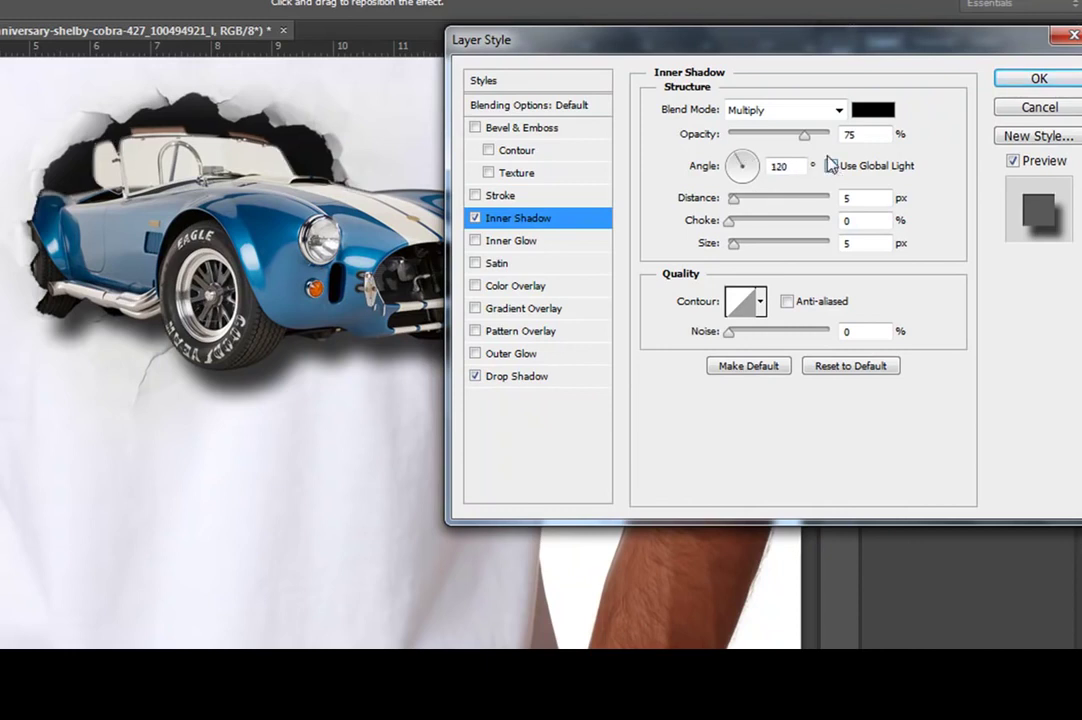
click(838, 109)
click(750, 150)
drag(735, 203, 766, 205)
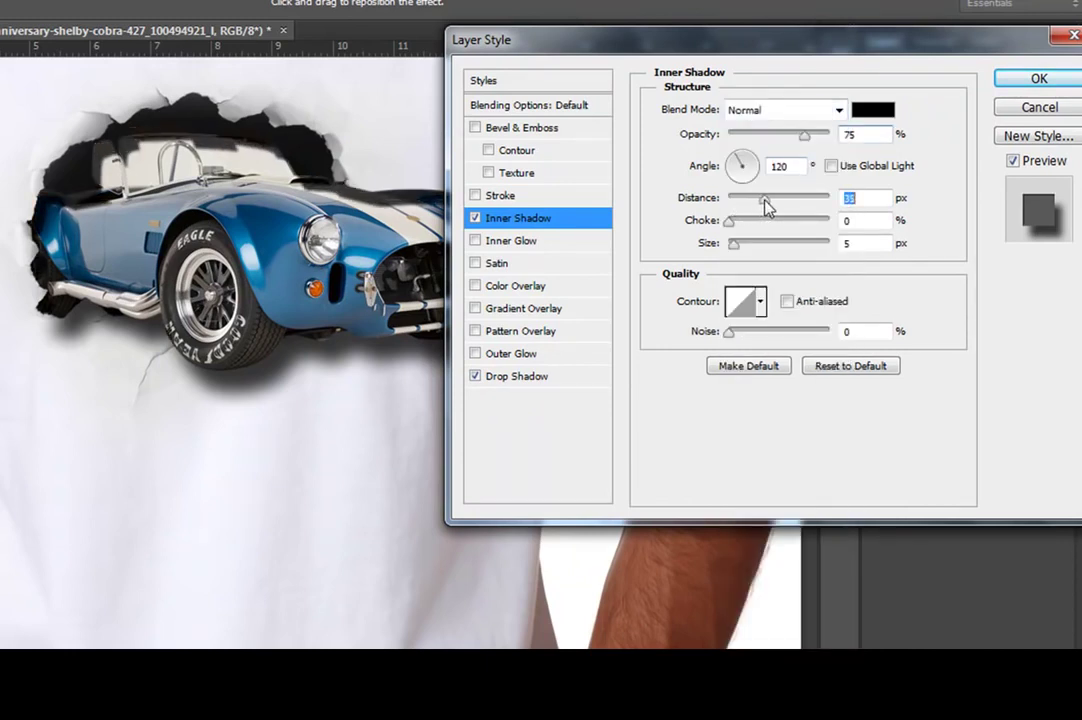
mouse_move(737, 245)
mouse_down()
mouse_move(746, 251)
mouse_move(737, 224)
mouse_up()
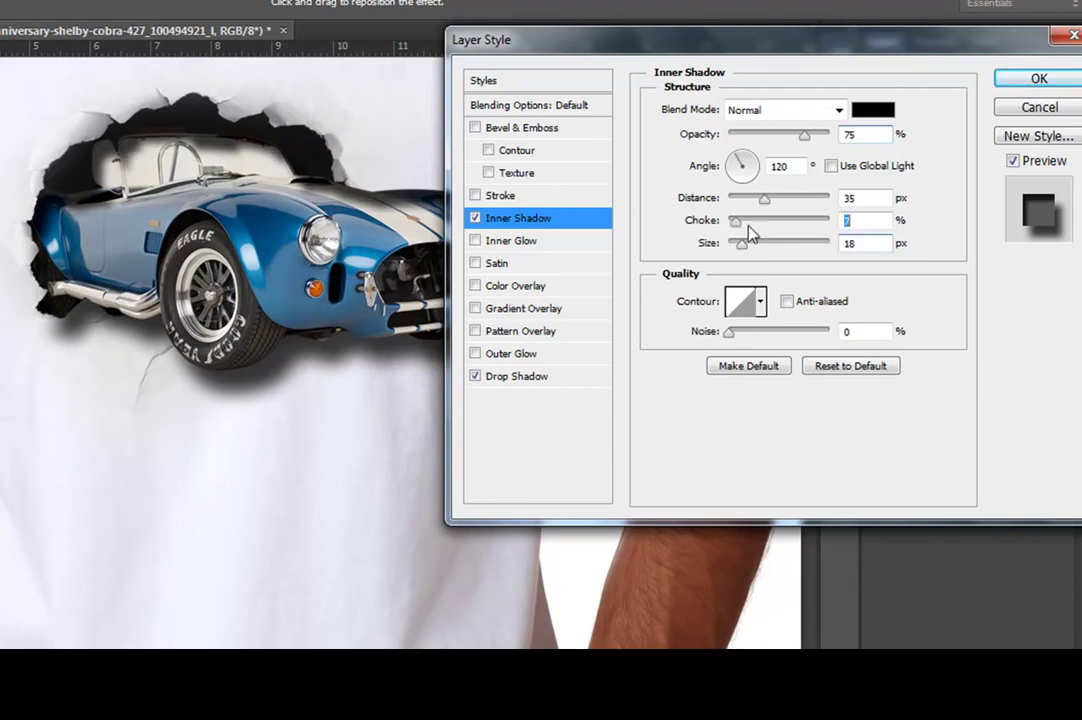
drag(765, 200, 773, 205)
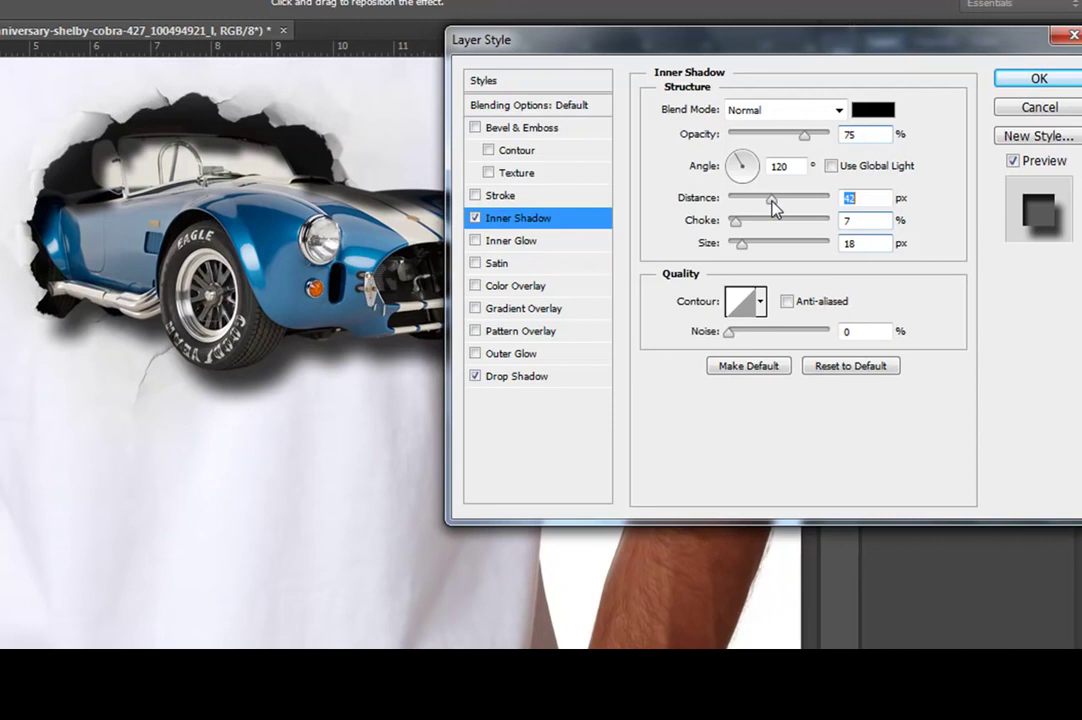
click(1040, 80)
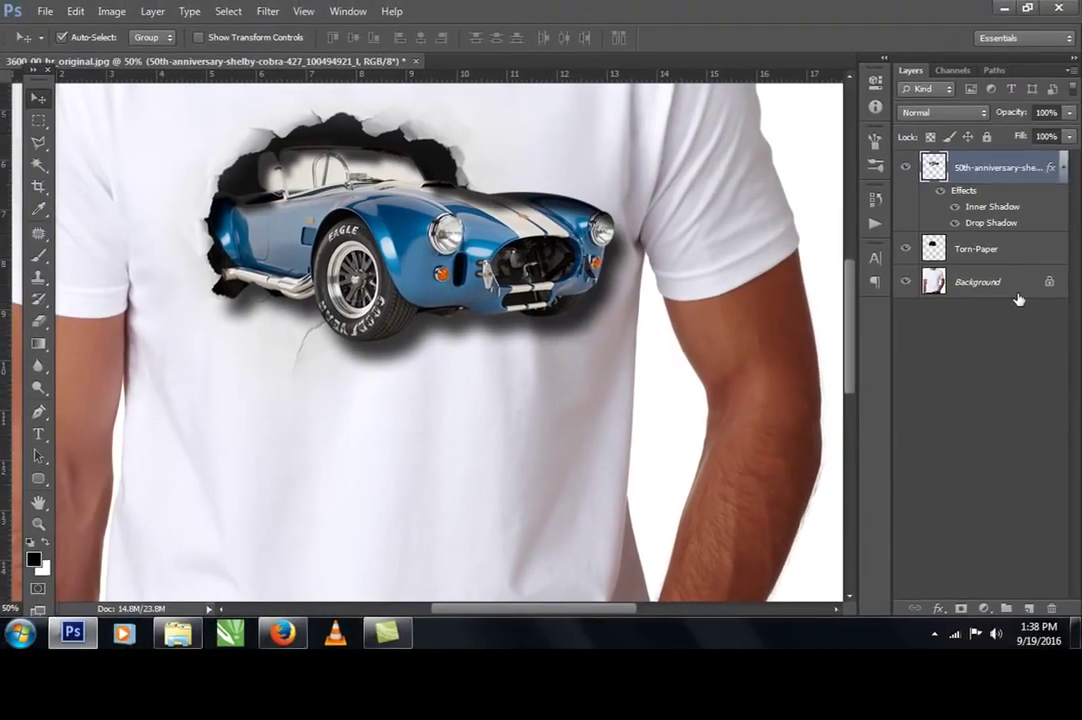
Step: Convert the car layer's inner shadow and drop shadow effects into separate layers
right_click(1050, 173)
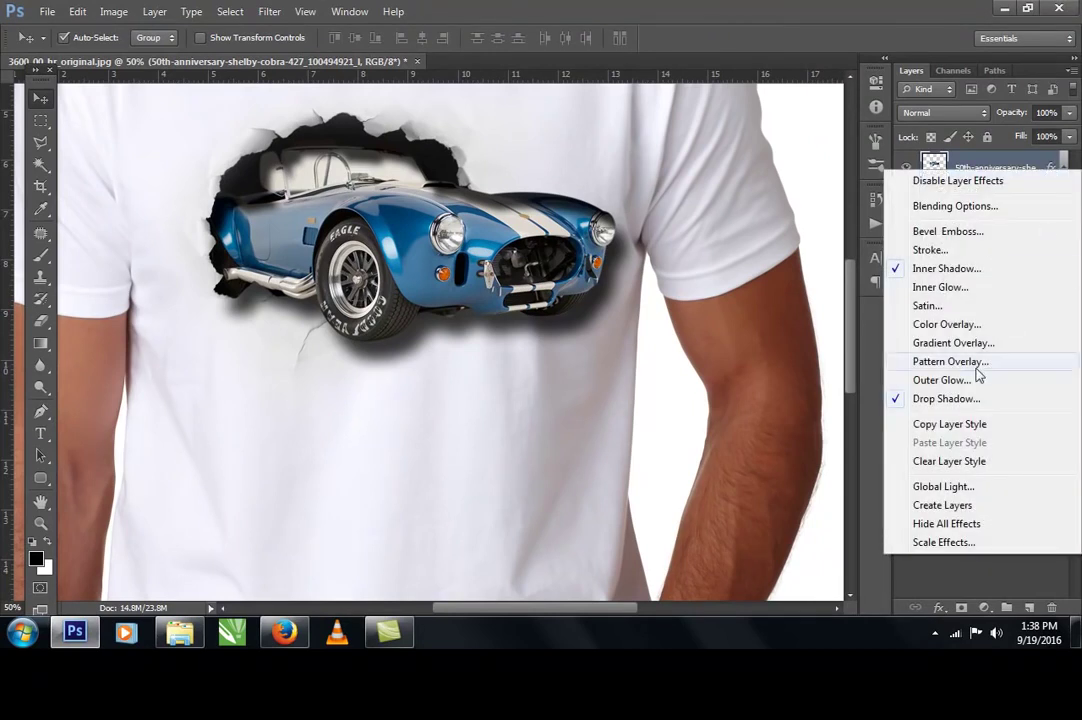
click(946, 506)
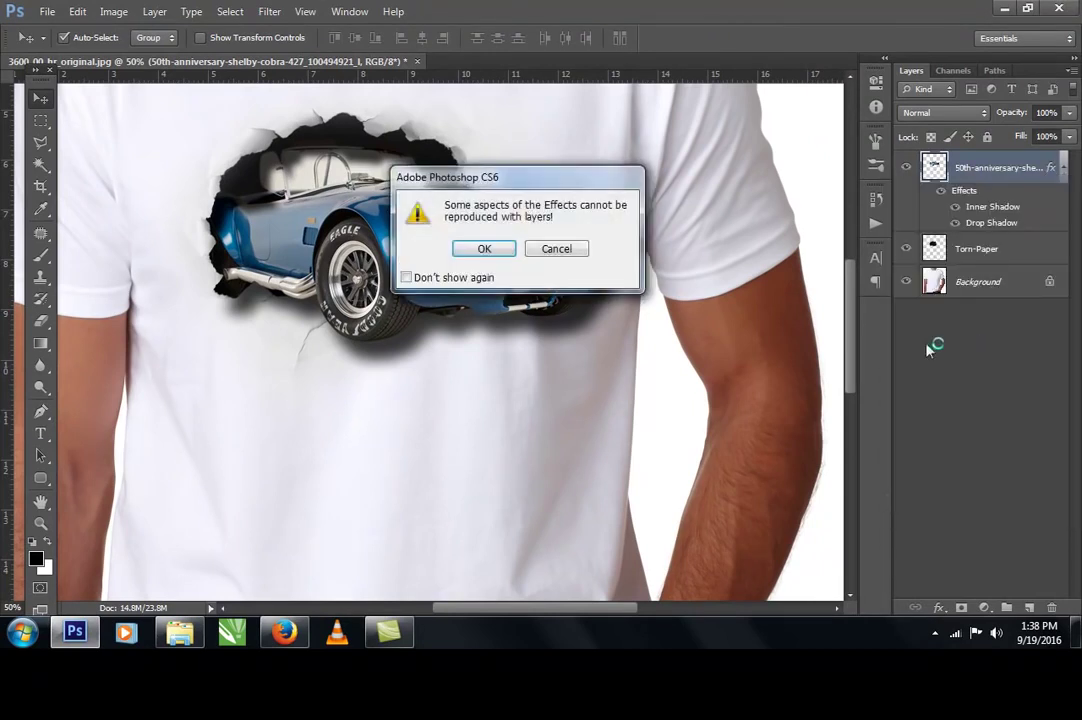
click(500, 251)
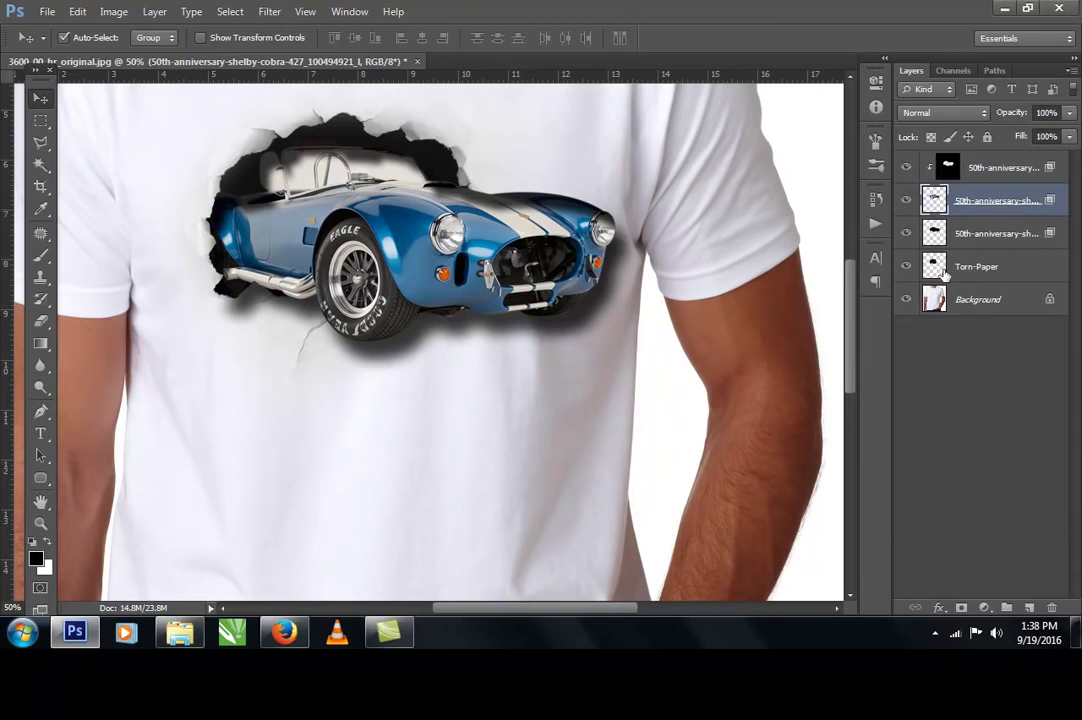
Step: Distort the separated drop shadow layer by its corners so the shadow slants down and to the right beneath the car
click(976, 168)
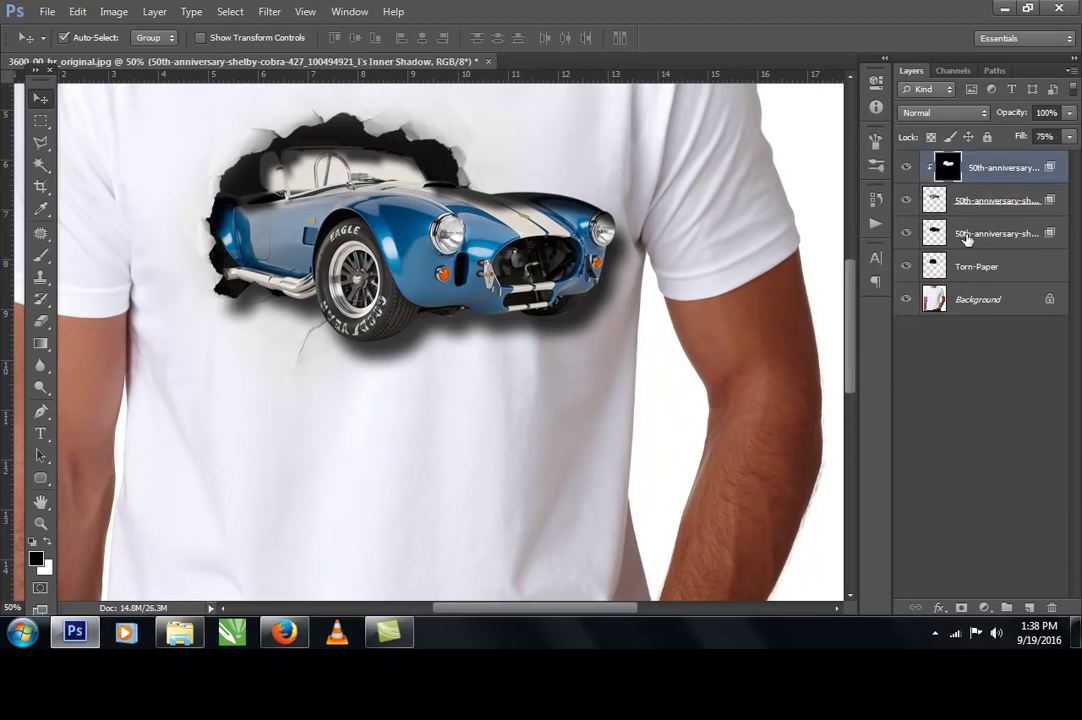
click(967, 236)
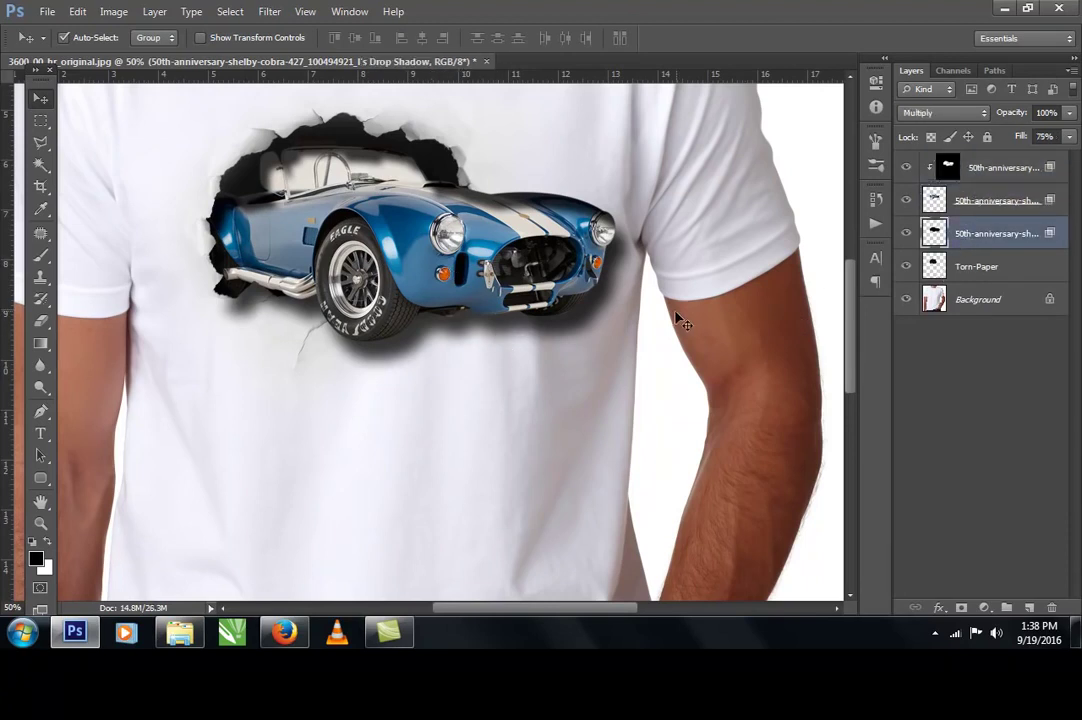
click(201, 38)
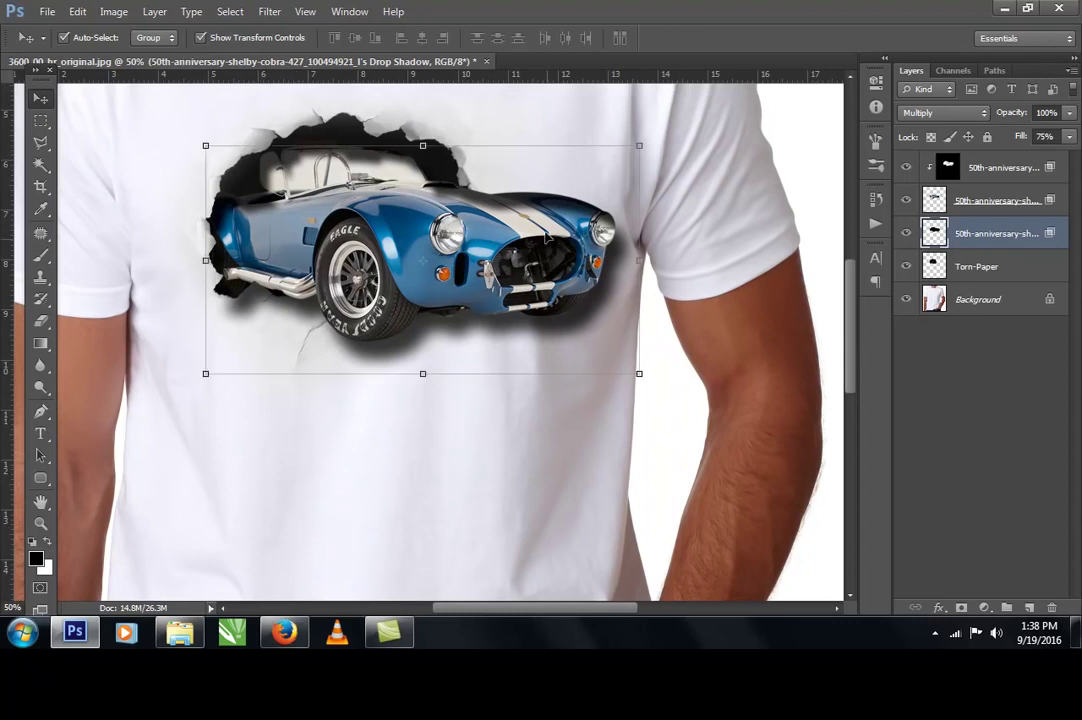
drag(642, 149, 629, 194)
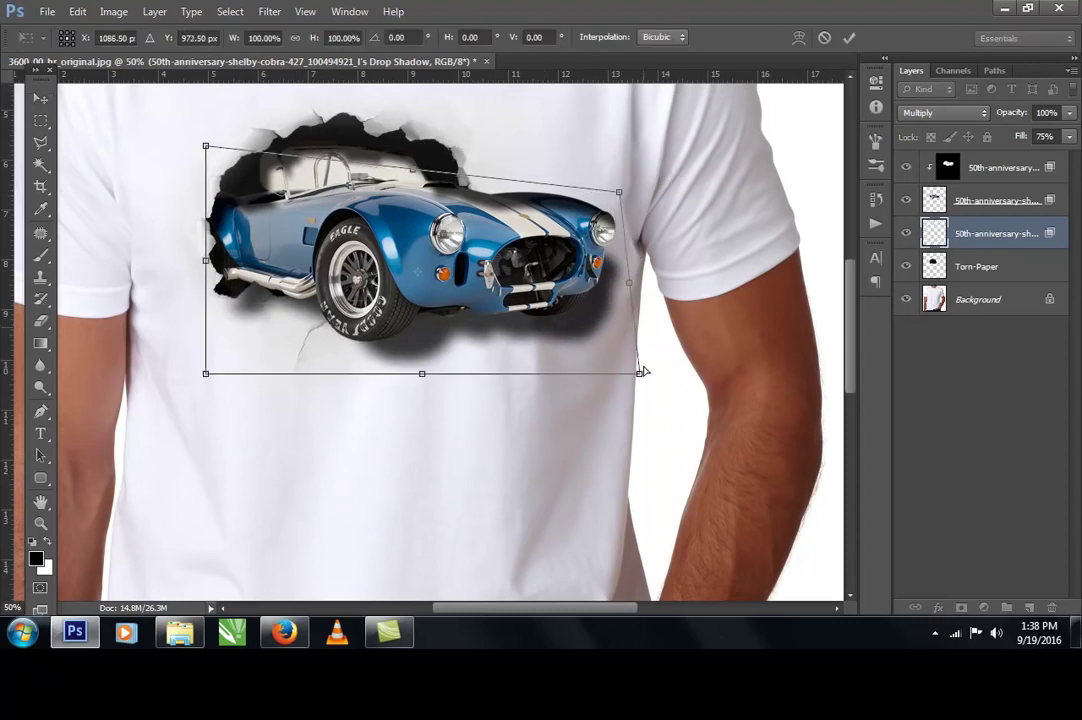
drag(640, 378, 553, 450)
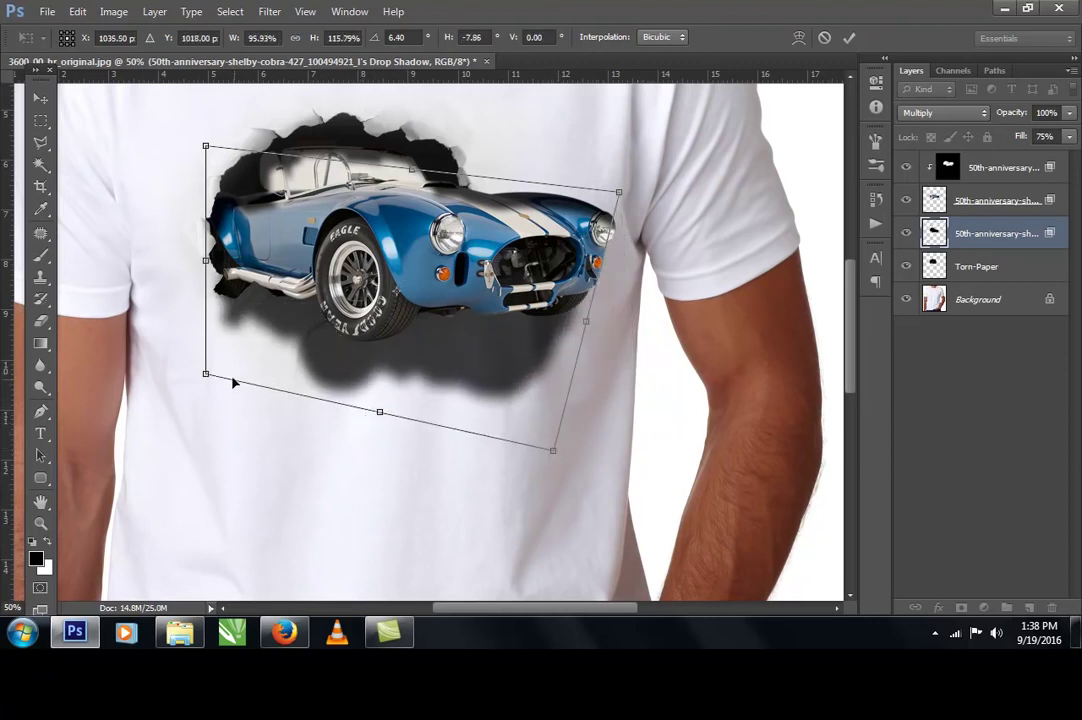
drag(207, 378, 226, 346)
drag(618, 197, 614, 234)
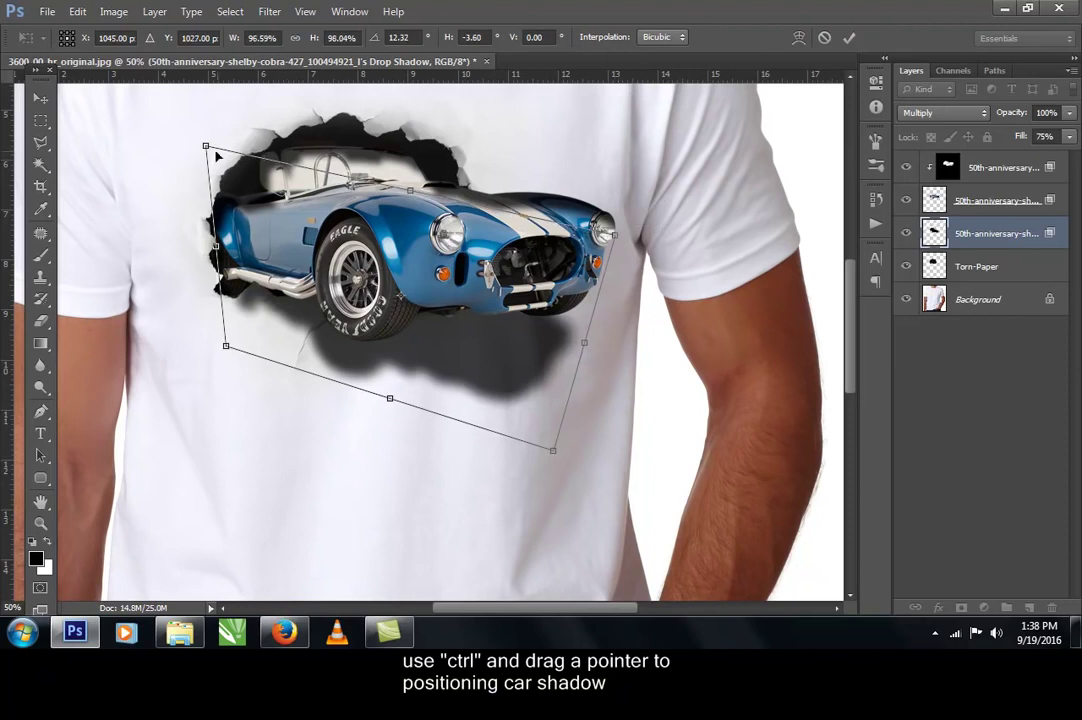
drag(205, 146, 221, 136)
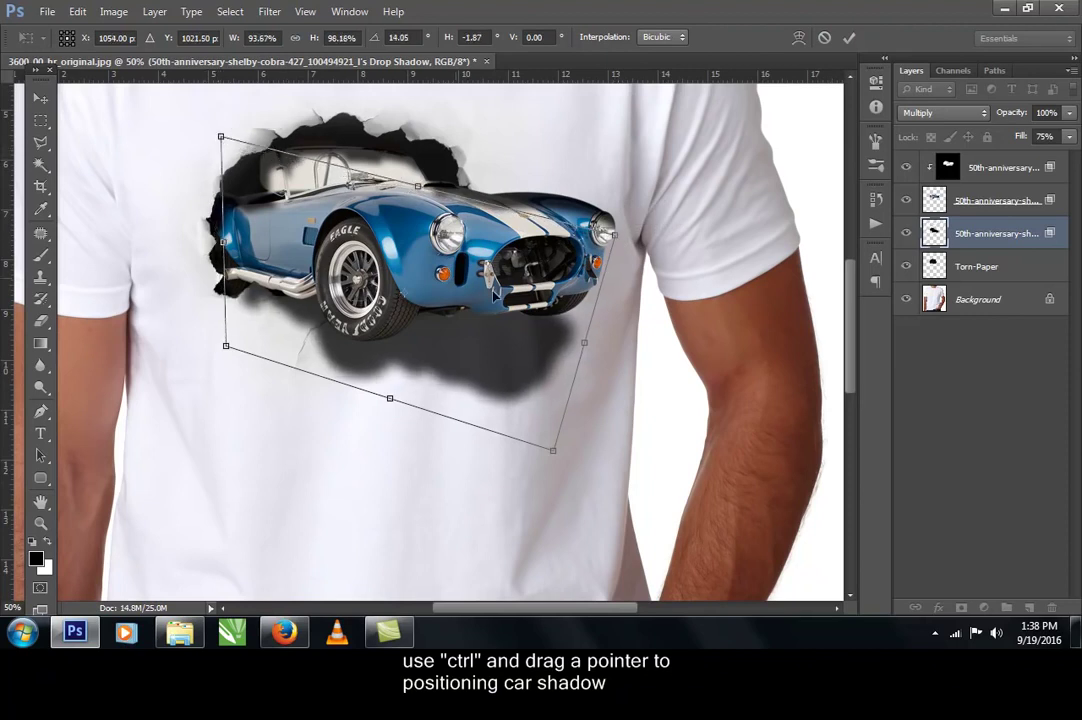
drag(390, 398, 381, 424)
drag(219, 375, 234, 339)
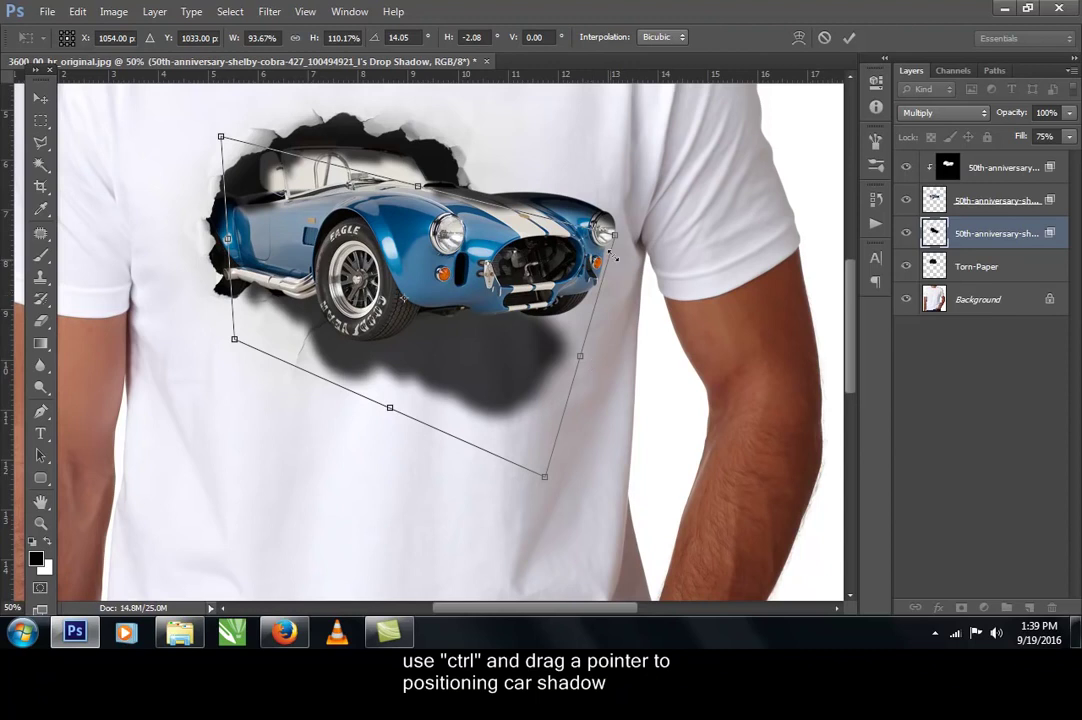
key(Return)
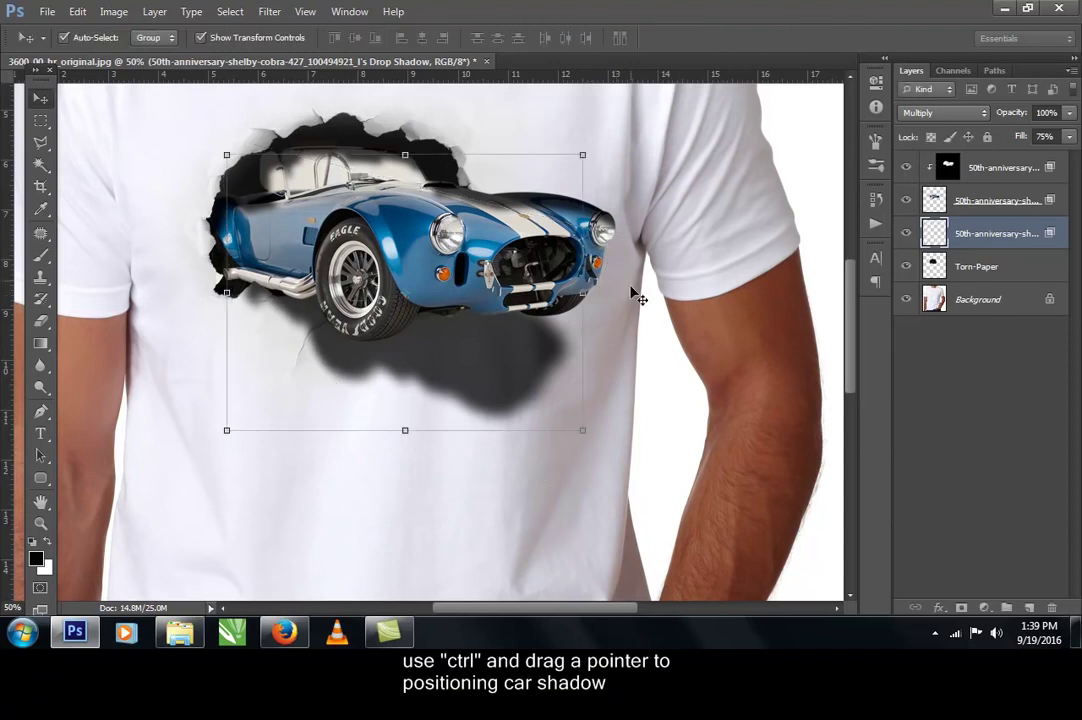
Step: Stretch the car's drop shadow layer slightly further down and to the right, and set its fill to 50%
drag(585, 300, 601, 320)
key(Return)
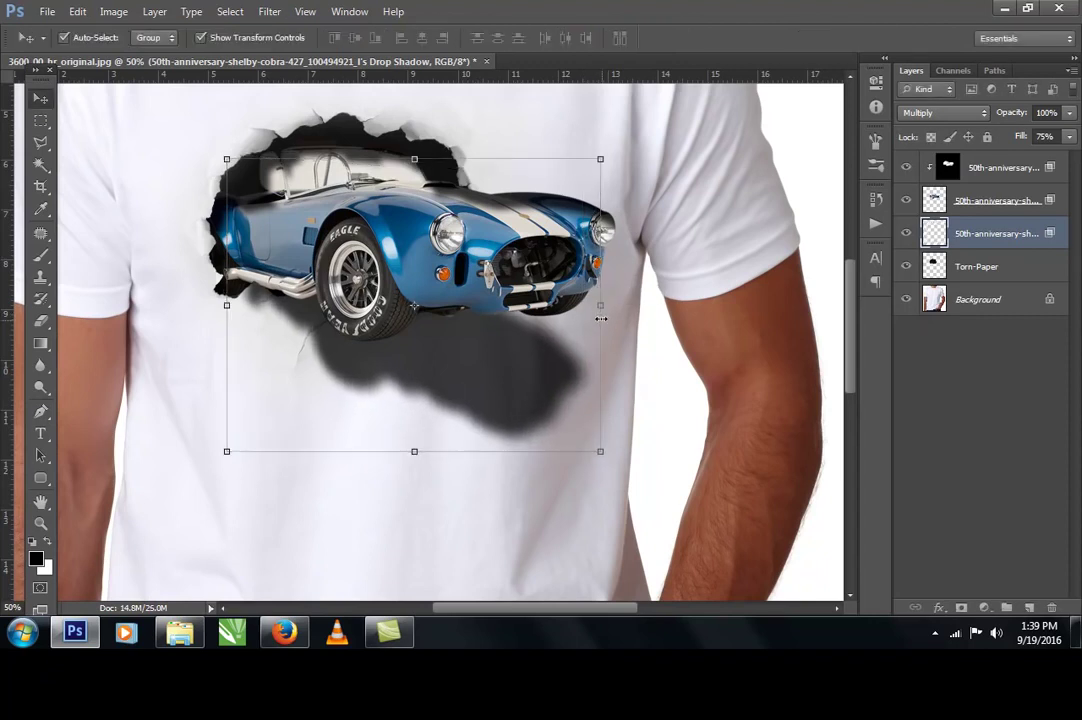
click(205, 37)
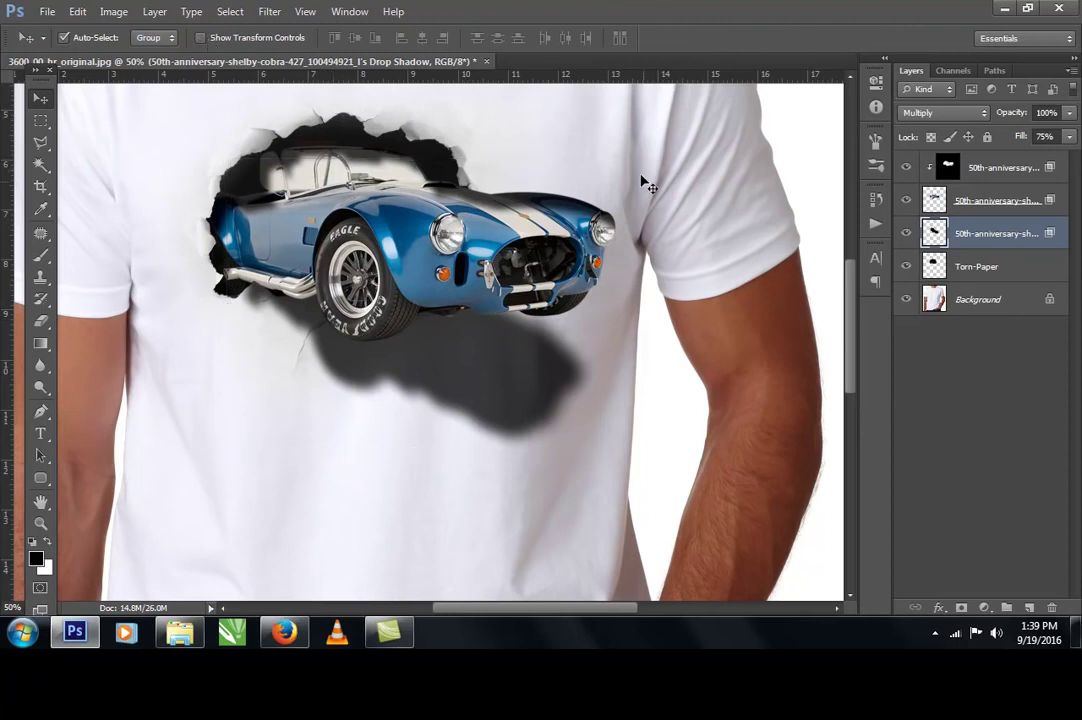
click(1068, 138)
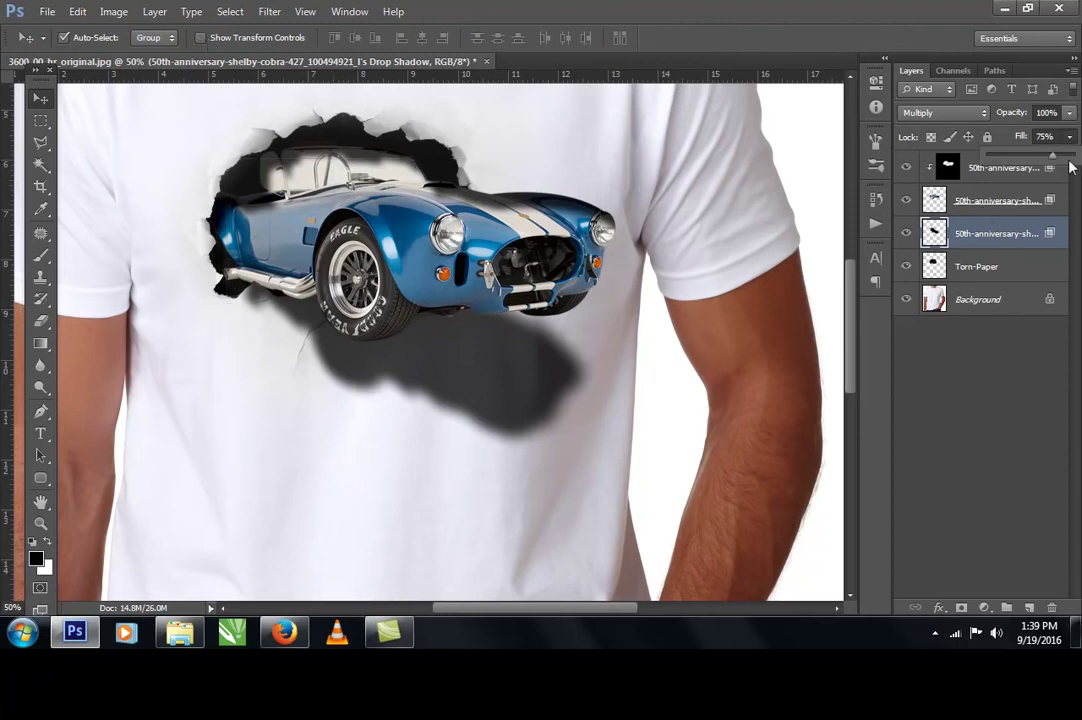
drag(1037, 160, 1030, 160)
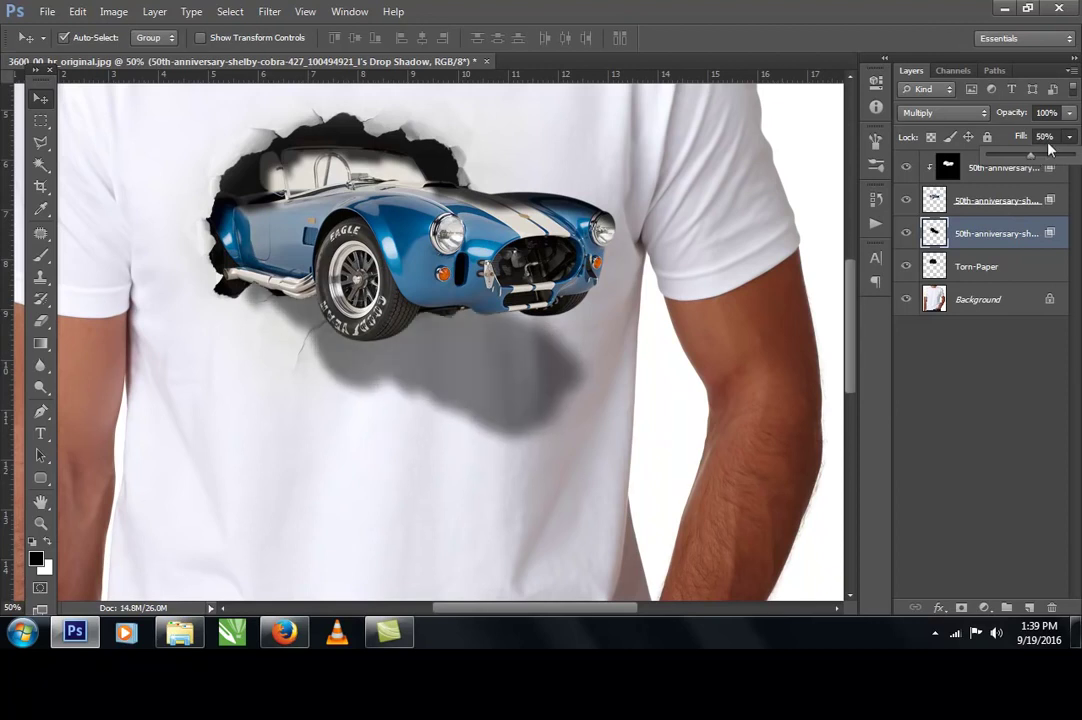
Step: Erase the separated inner shadow layer over the front of the car with a 125 px eraser
click(455, 283)
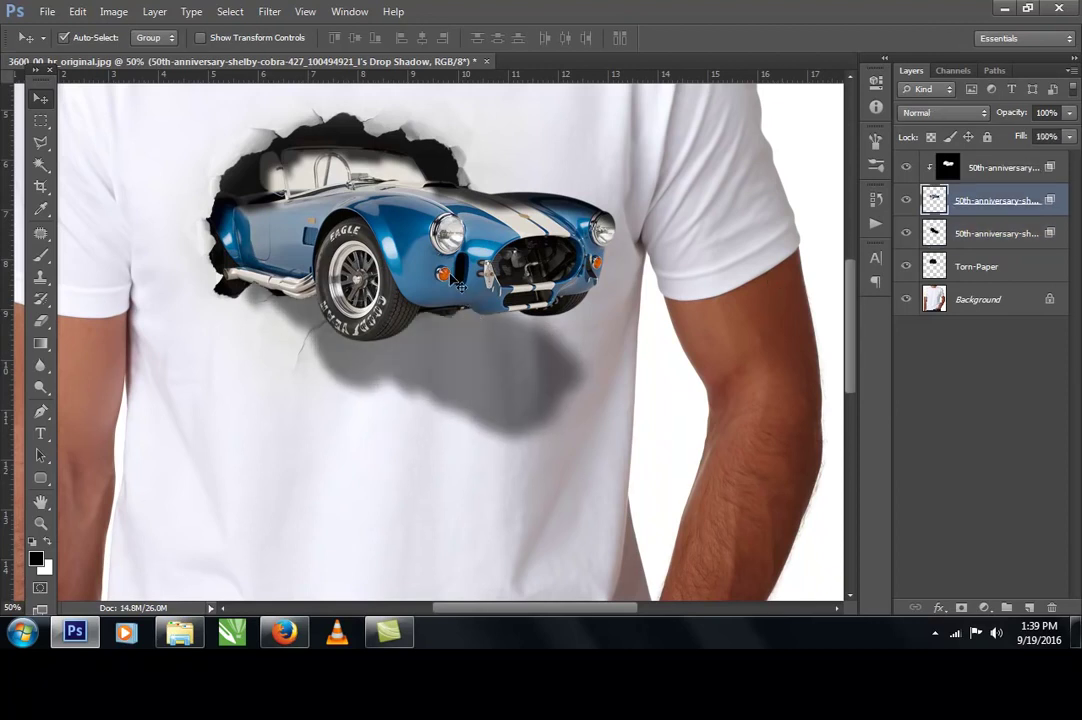
click(983, 176)
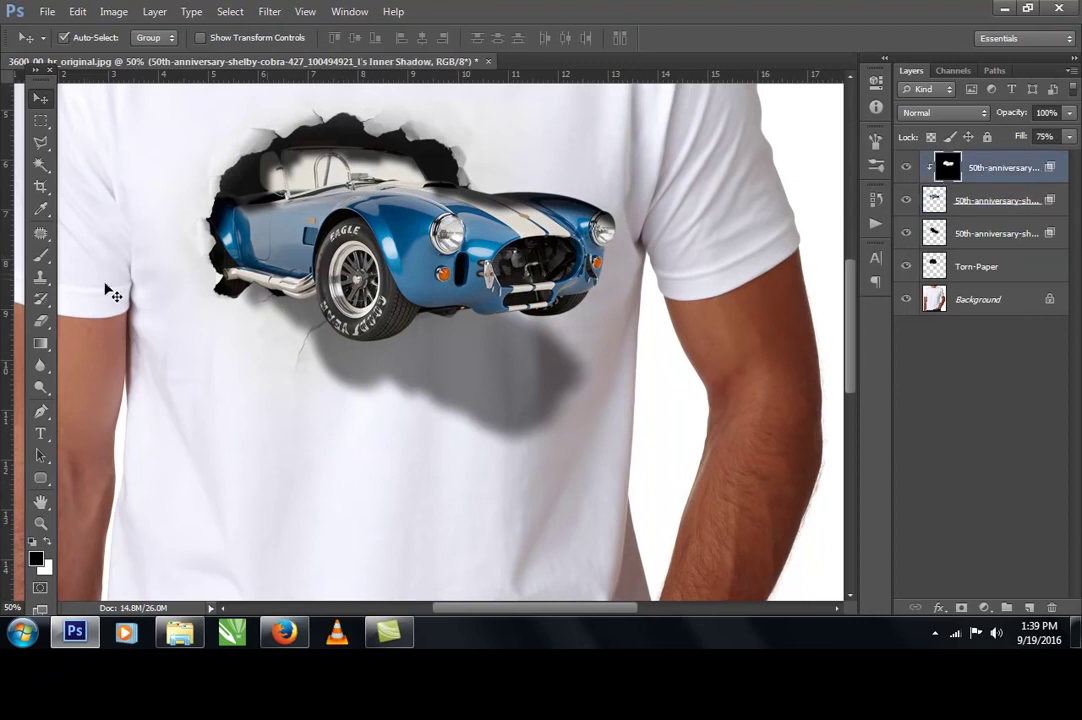
click(42, 320)
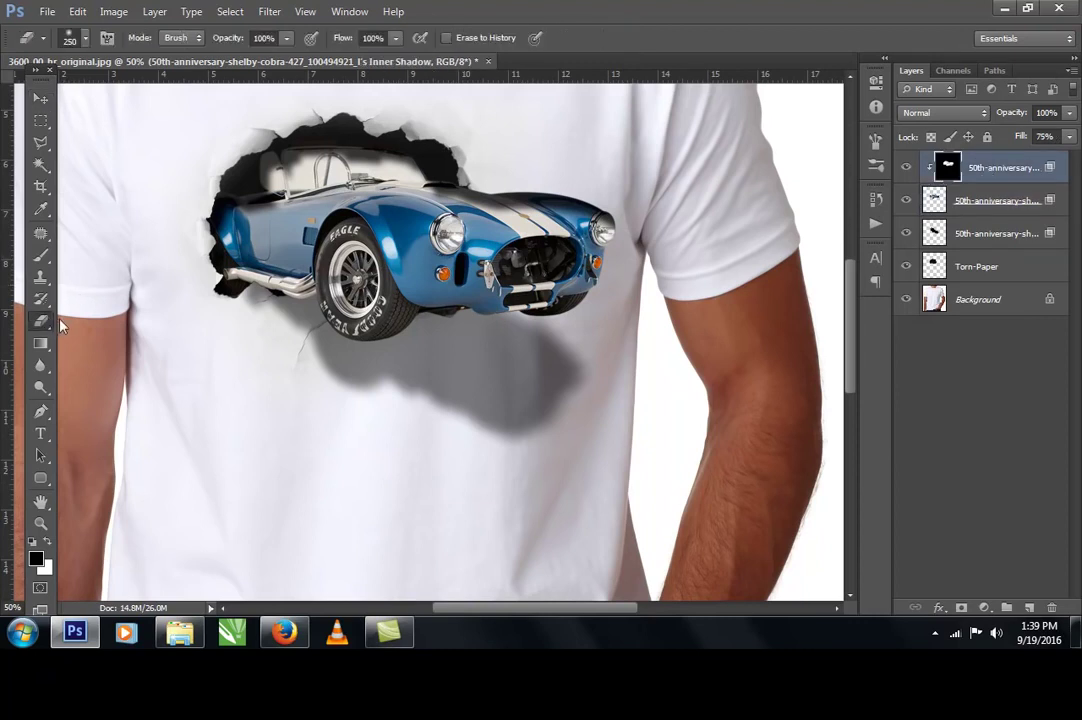
right_click(45, 319)
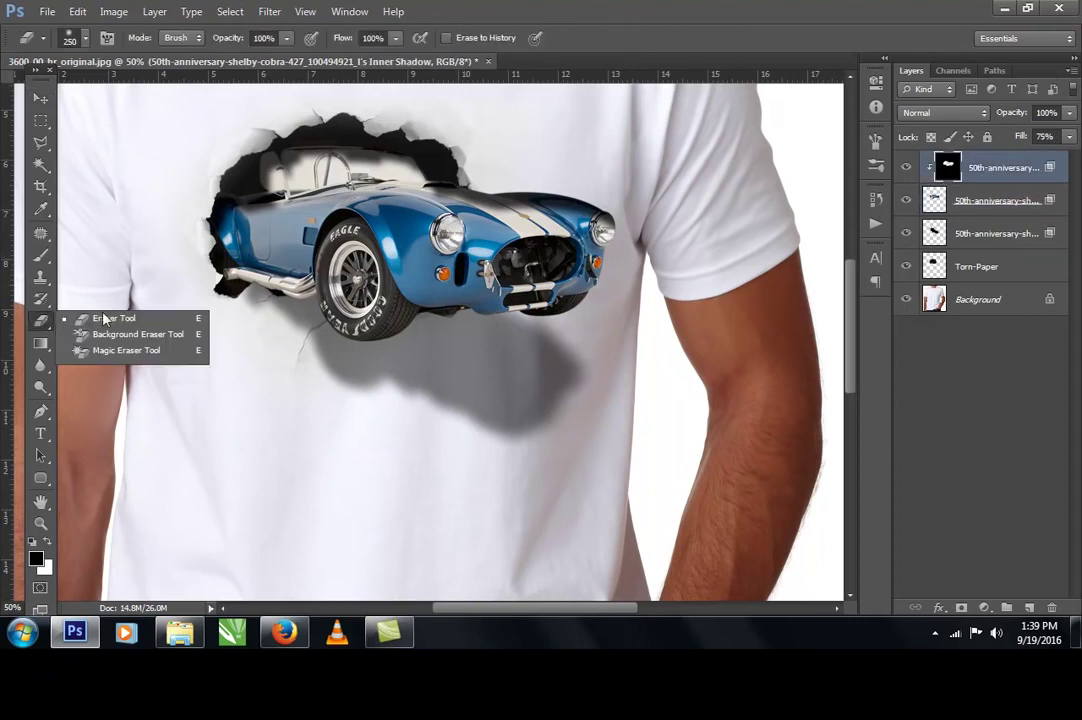
click(104, 320)
key(bracketleft)
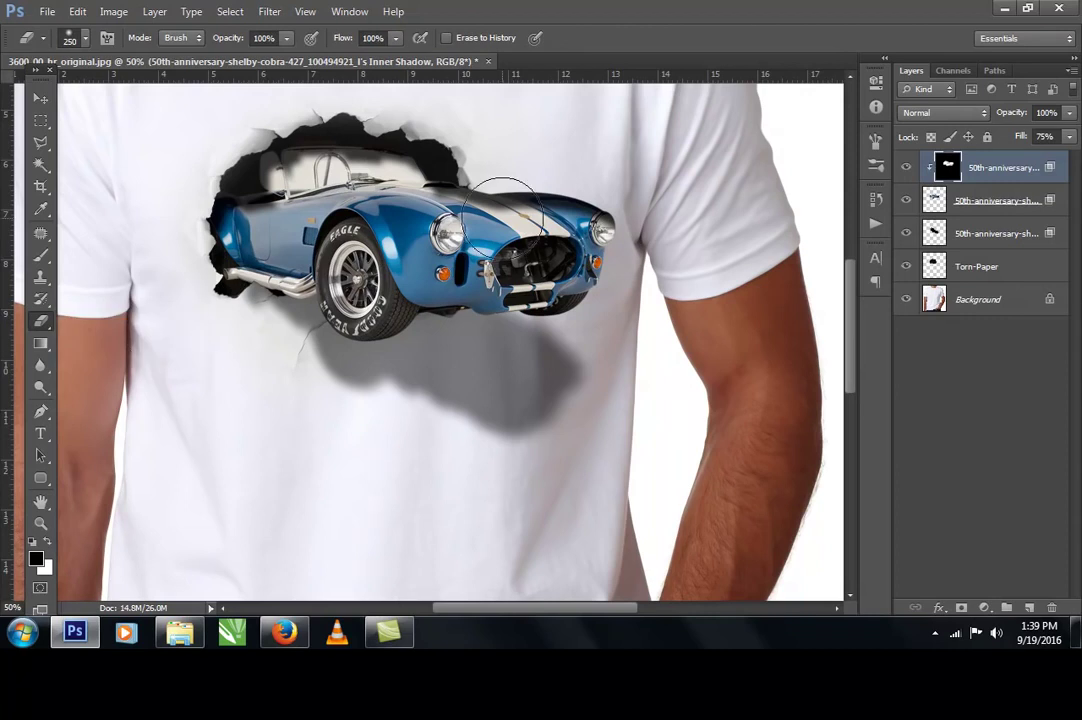
key(bracketleft)
key(bracketleft)
key(bracketleft)
key(bracketleft)
mouse_move(510, 188)
mouse_down()
mouse_move(325, 137)
mouse_move(300, 137)
mouse_move(362, 160)
mouse_move(282, 135)
mouse_move(270, 142)
mouse_move(341, 163)
mouse_move(366, 153)
mouse_move(284, 151)
mouse_move(360, 141)
mouse_up()
mouse_move(483, 290)
mouse_down()
mouse_move(400, 250)
mouse_move(312, 265)
mouse_move(380, 323)
mouse_move(258, 242)
mouse_move(285, 283)
mouse_move(282, 239)
mouse_move(384, 251)
mouse_move(587, 224)
mouse_up()
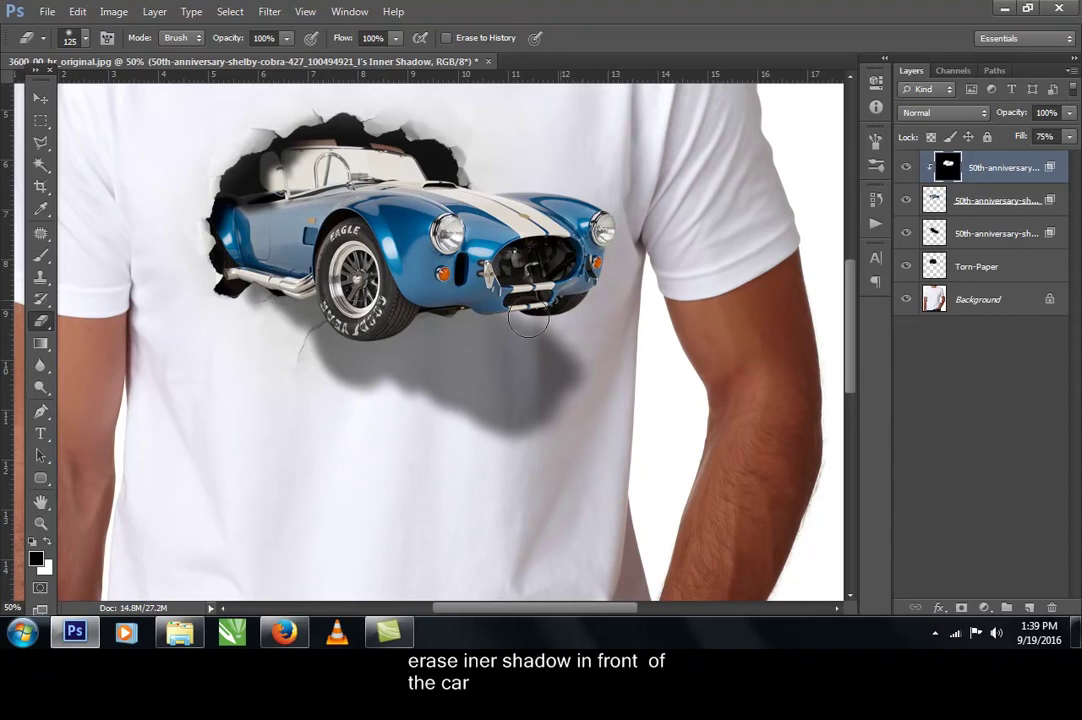
mouse_move(513, 258)
mouse_down()
mouse_move(498, 225)
mouse_move(397, 197)
mouse_move(410, 253)
mouse_move(326, 187)
mouse_move(268, 184)
mouse_up()
click(40, 97)
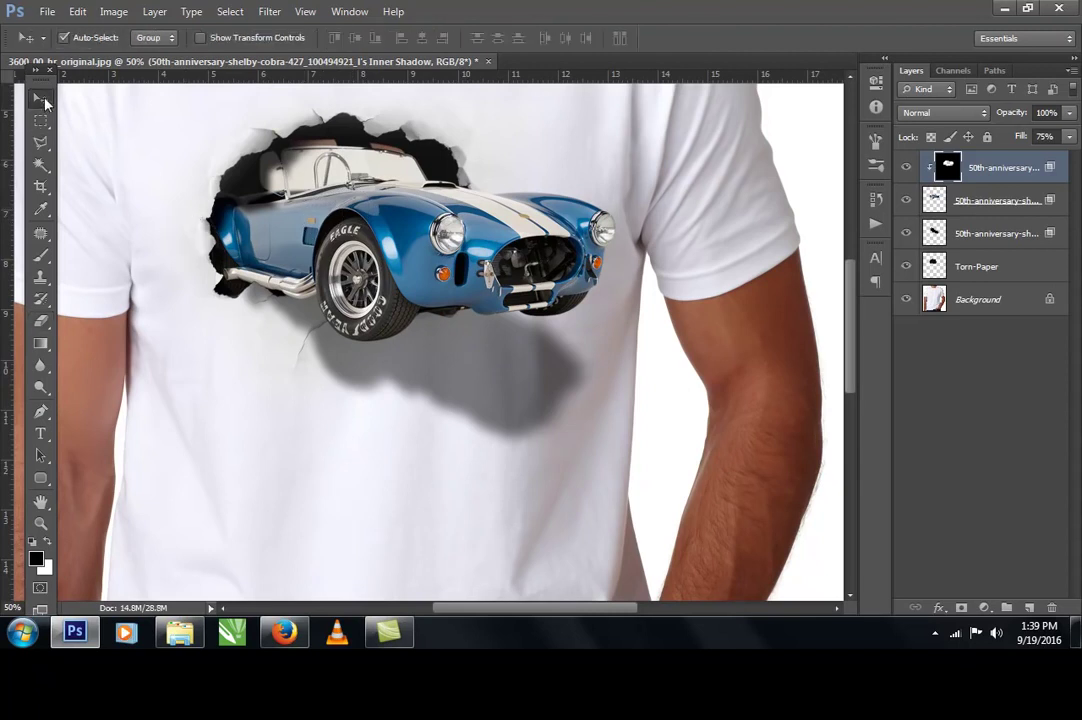
Step: Place the cracked-earth image image_thumb1 from the 3d tshirt folder onto the T-shirt document
key(ctrl+minus)
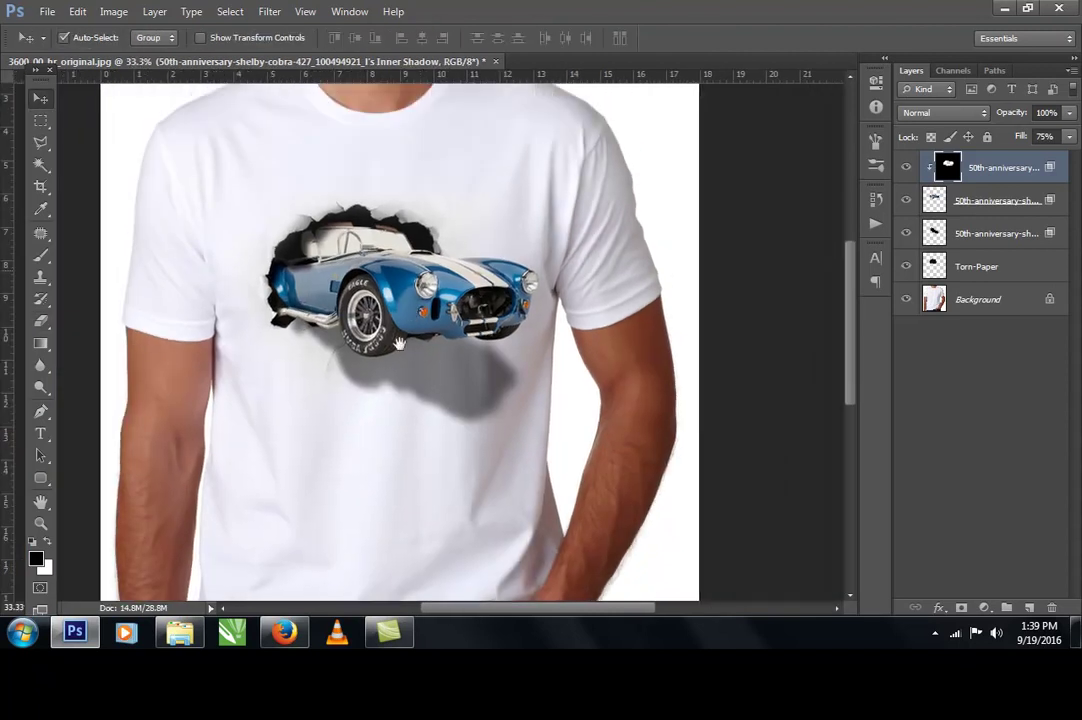
key(ctrl+plus)
key(ctrl+minus)
key(ctrl+minus)
scroll(393, 345, down, 1)
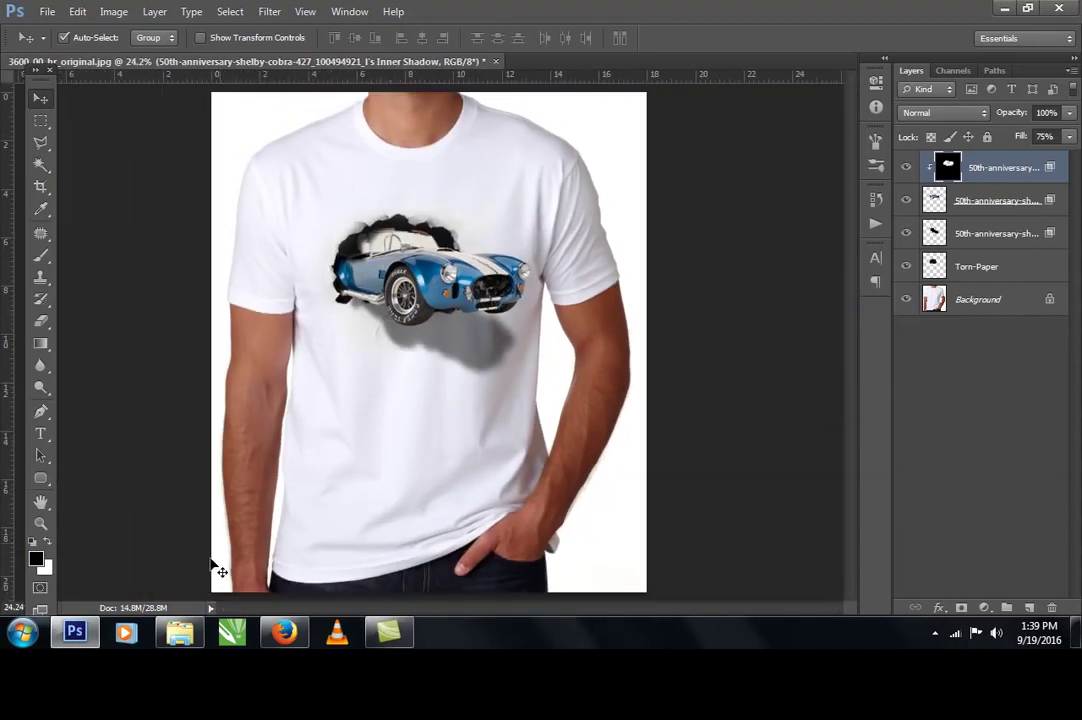
click(180, 632)
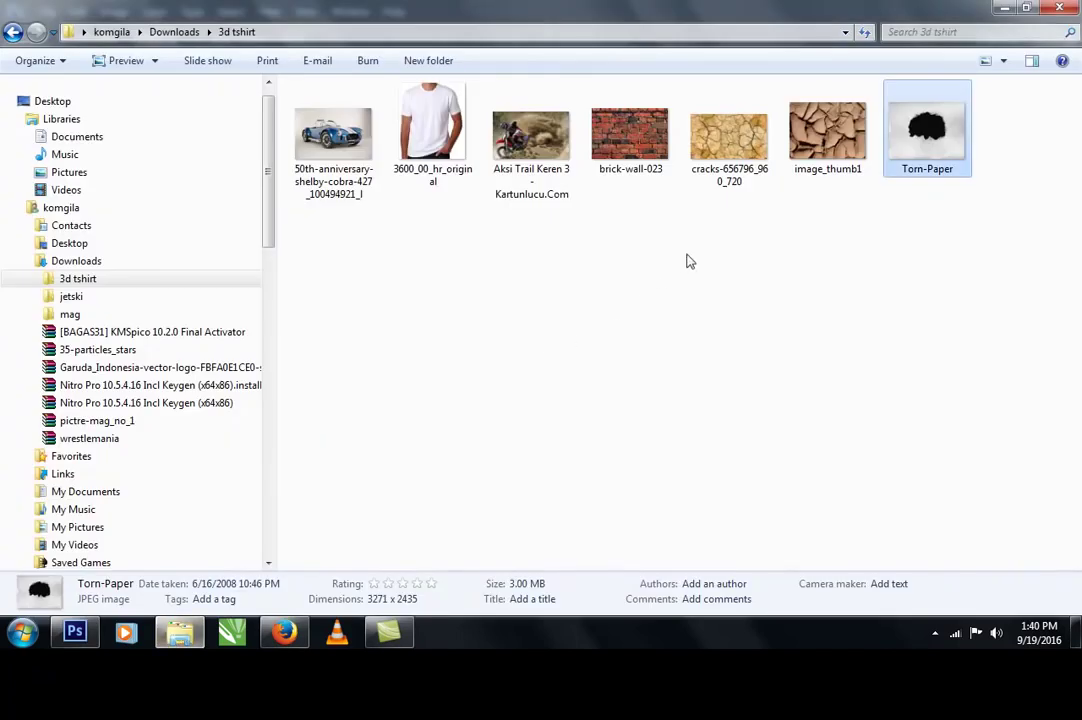
click(620, 142)
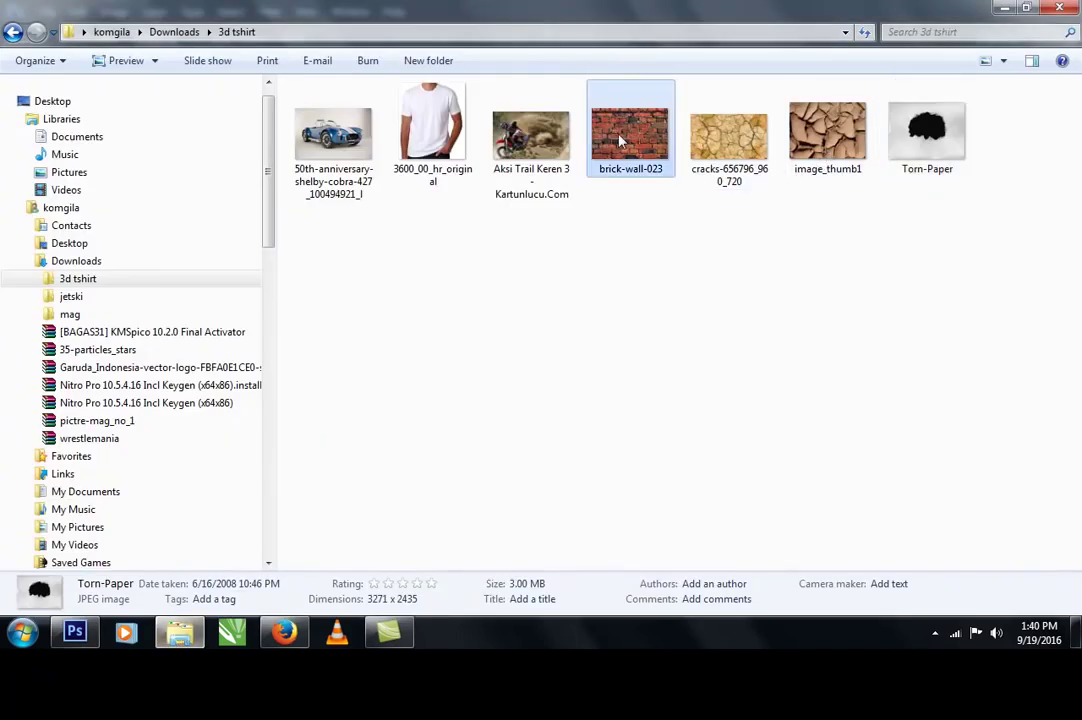
click(838, 146)
drag(835, 143, 421, 268)
drag(548, 88, 426, 300)
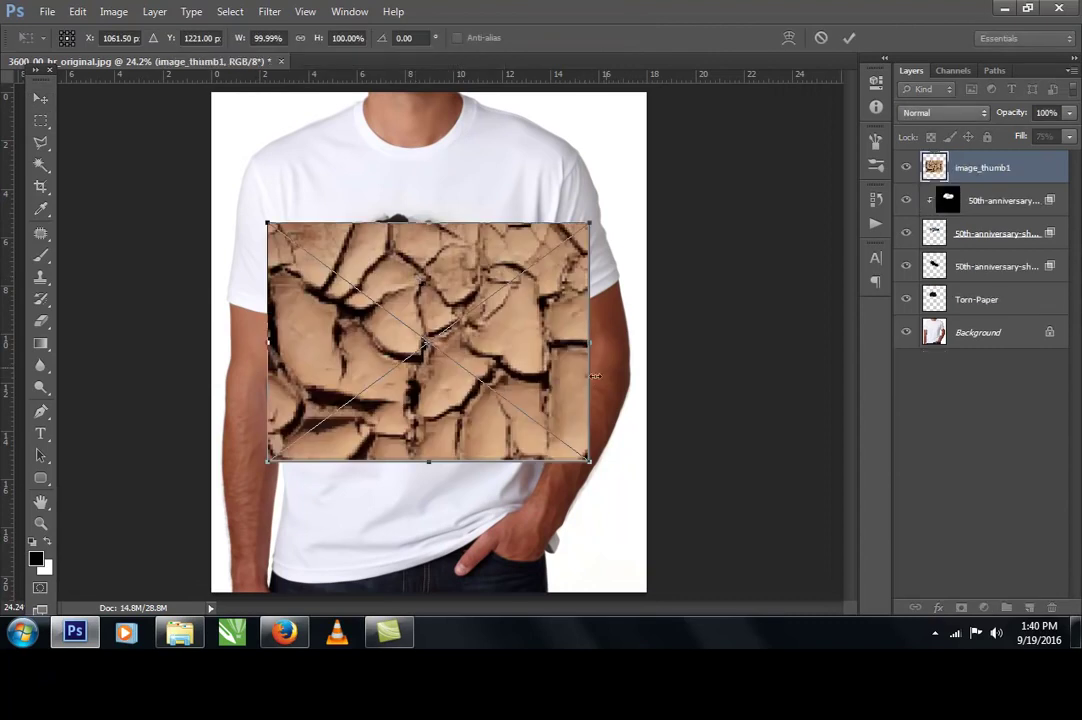
key(Return)
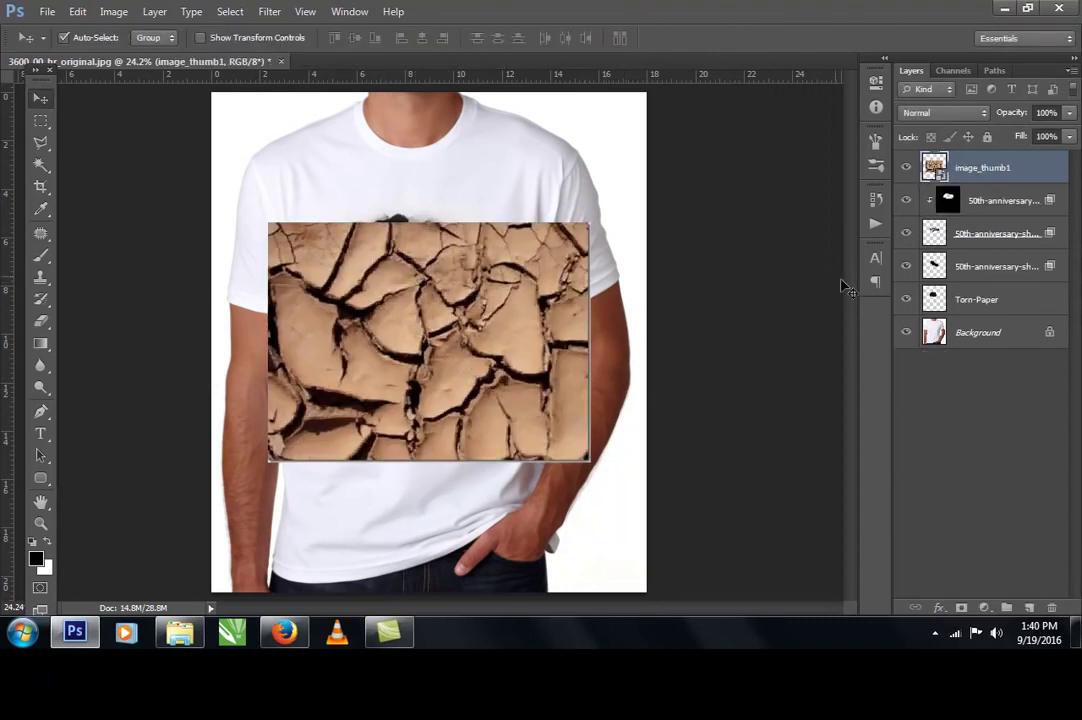
Step: Rasterize the image_thumb1 layer and move it between the car's drop shadow layer and the Torn-Paper layer
right_click(1013, 173)
click(872, 197)
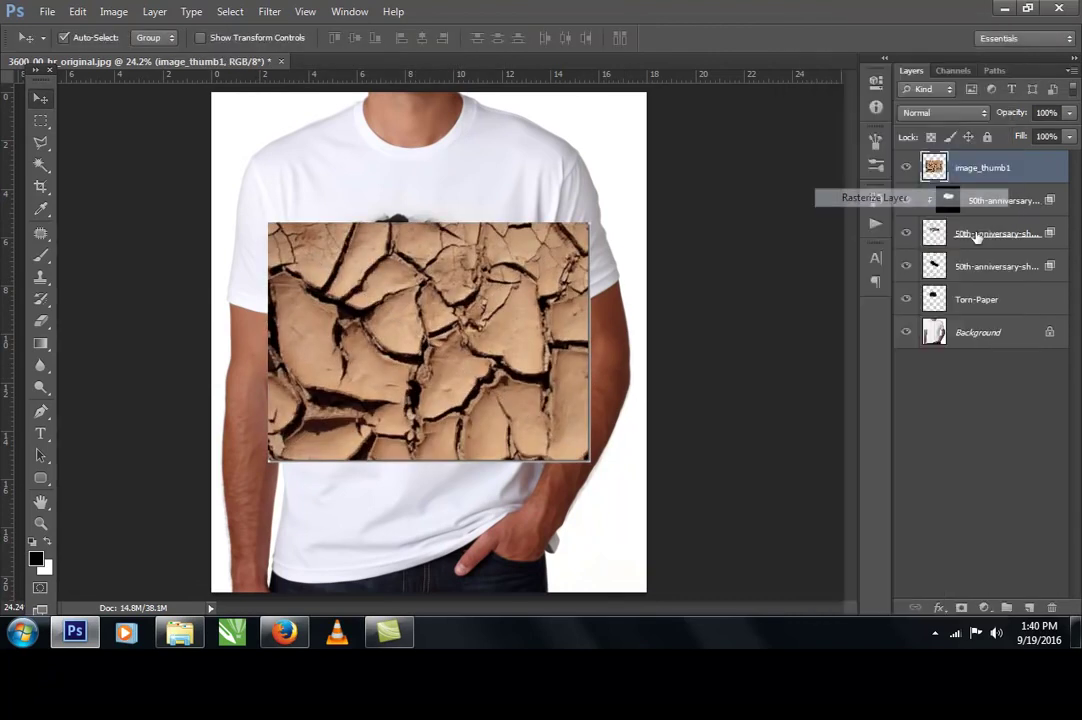
drag(997, 170, 988, 282)
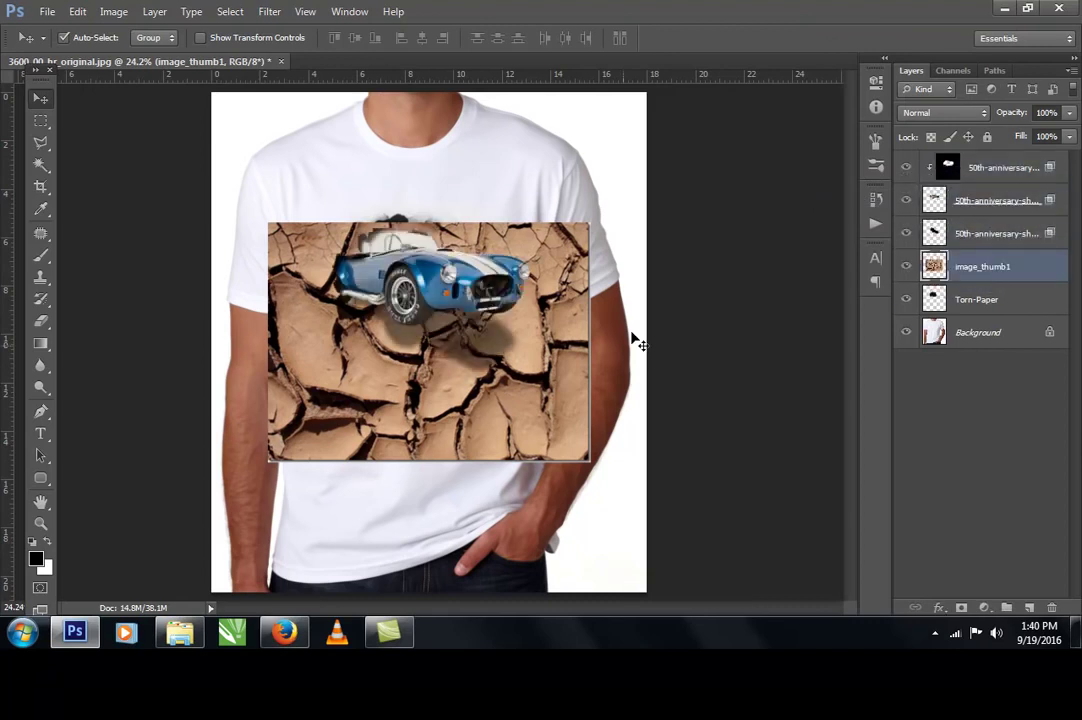
Step: Scale down the cracked-earth image and position it over the hole's torn edge behind the rear of the car
key(ctrl+t)
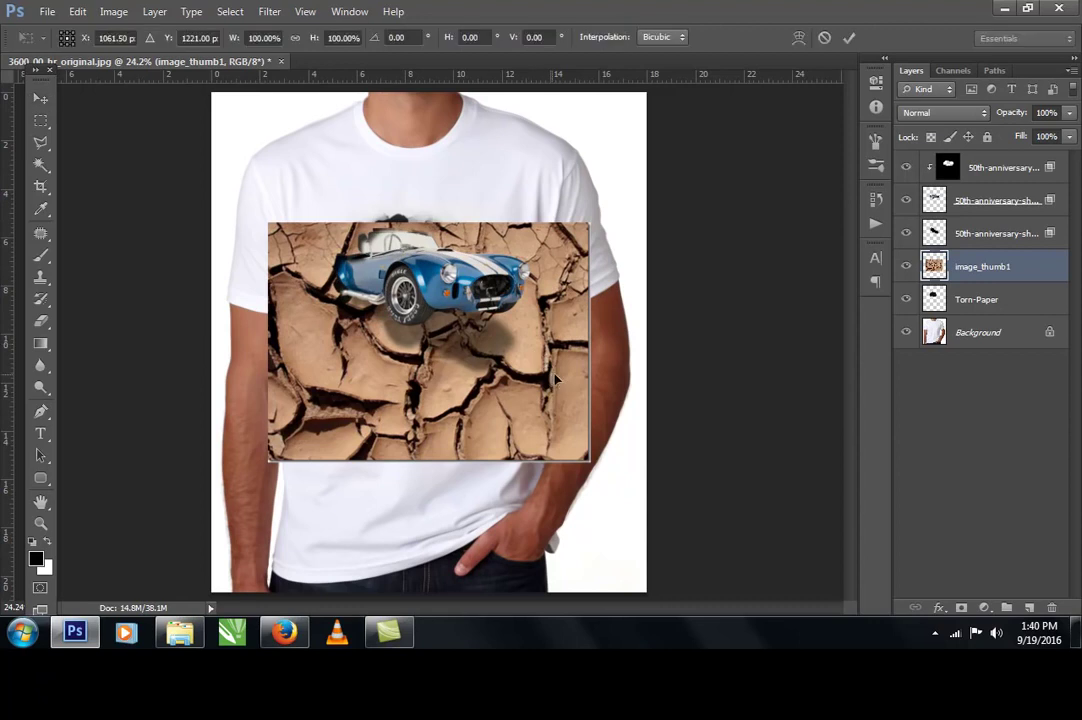
drag(594, 464, 390, 279)
key(Return)
drag(315, 243, 349, 248)
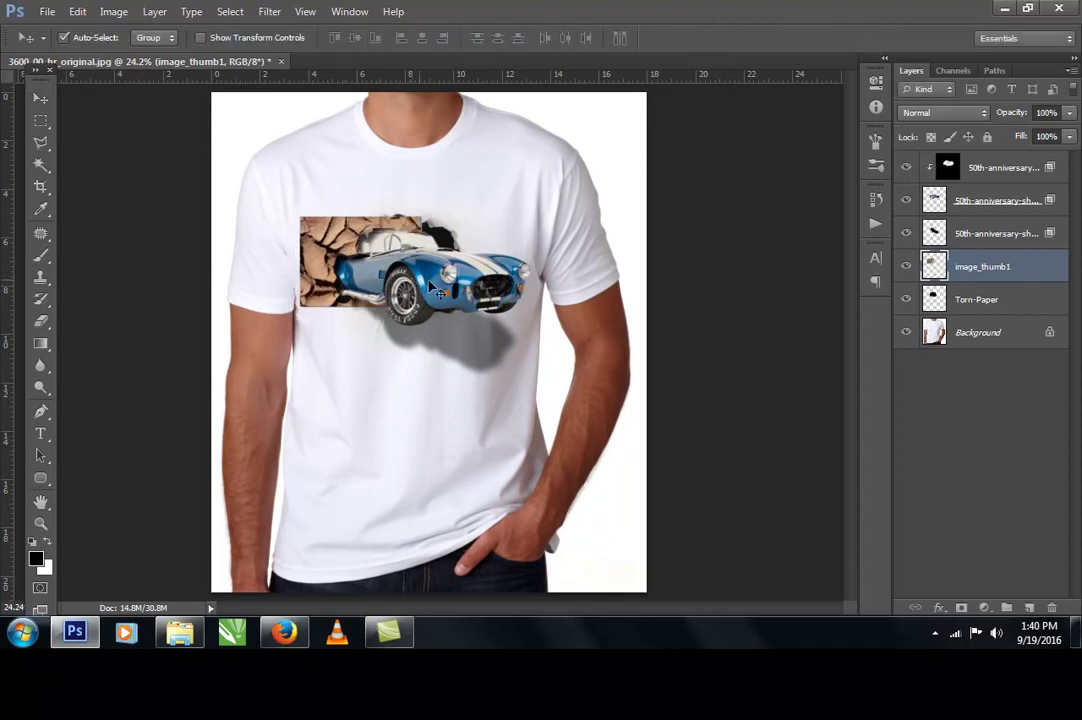
key(ctrl+t)
drag(300, 216, 313, 226)
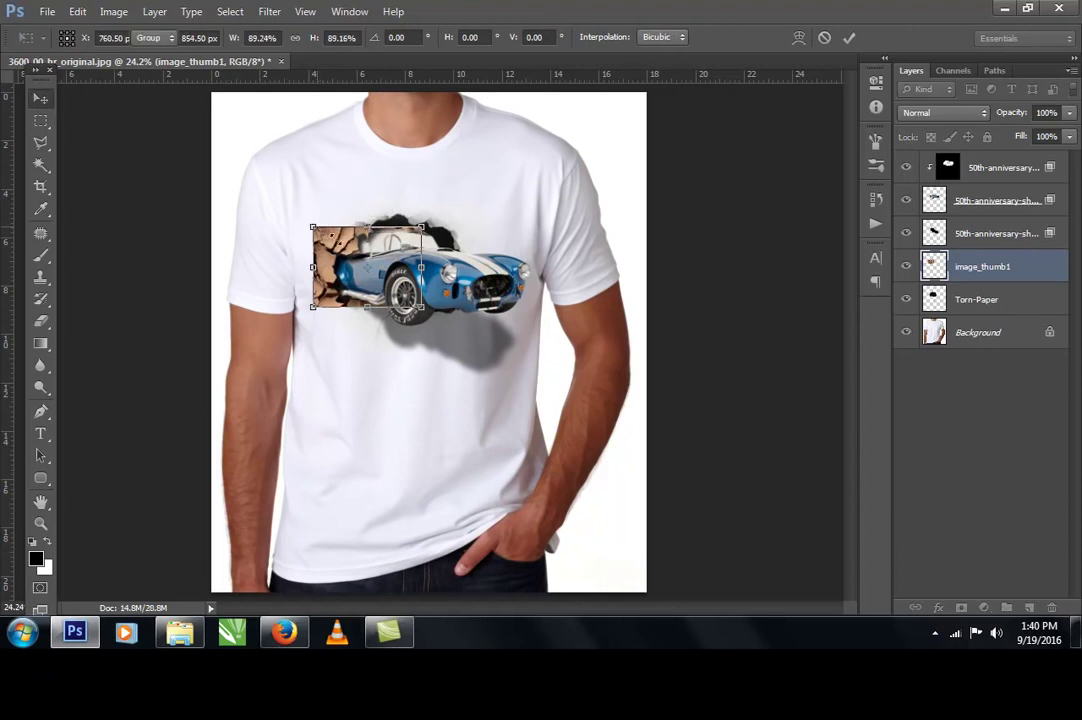
key(Return)
Step: Set the image_thumb1 layer's blend mode to Luminosity
scroll(390, 268, up, 3)
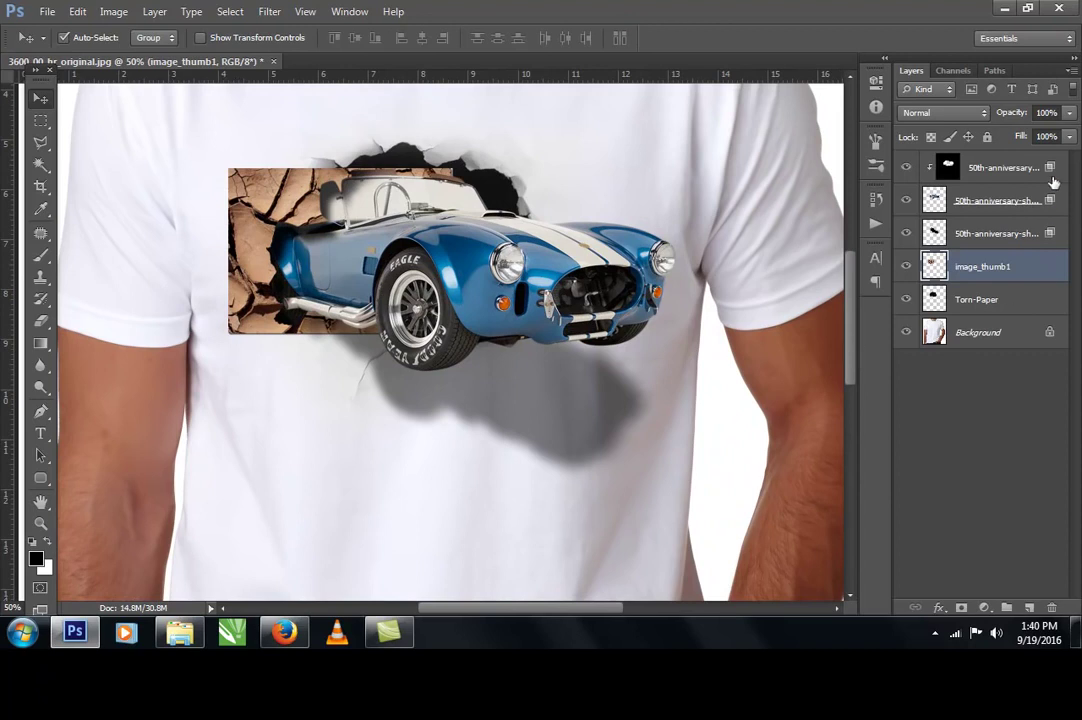
click(983, 116)
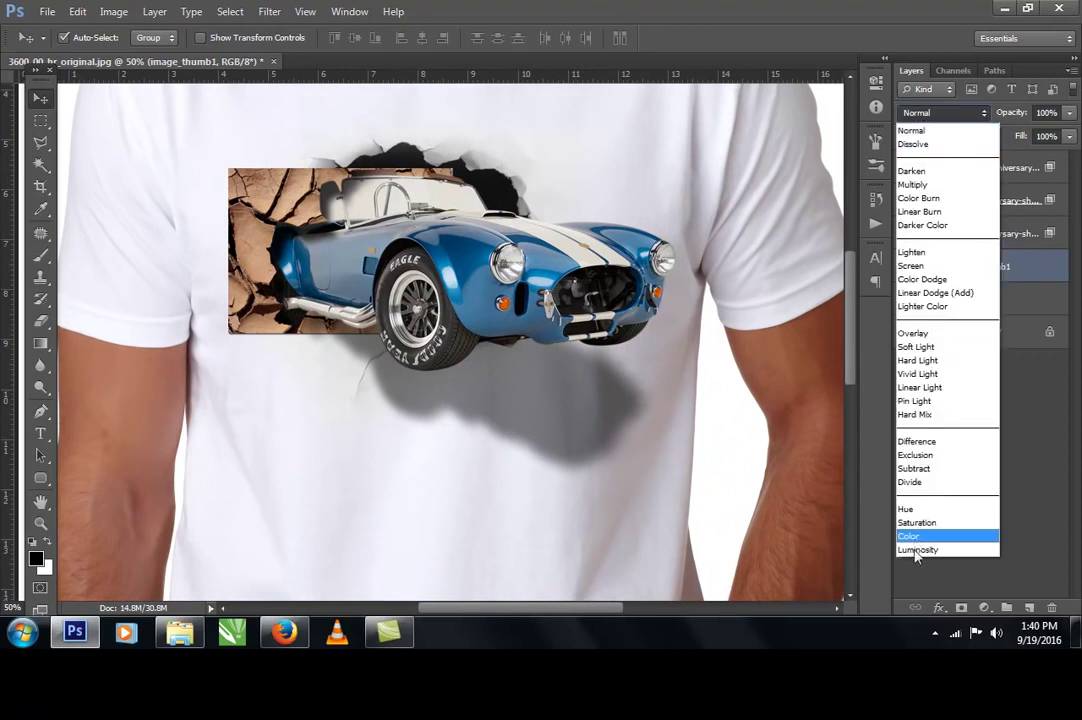
click(916, 550)
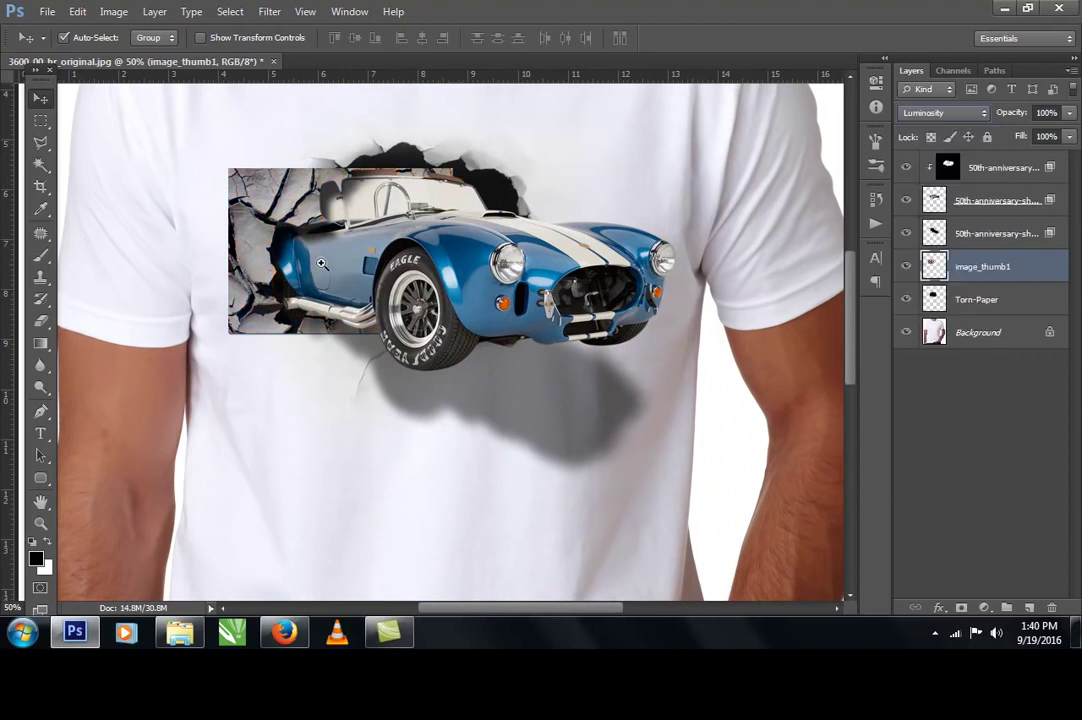
Step: Erase the cracked texture's upper edge, the part inside the hole and the area below the exhaust with 80 and 60 px erasers
scroll(323, 266, up, 1)
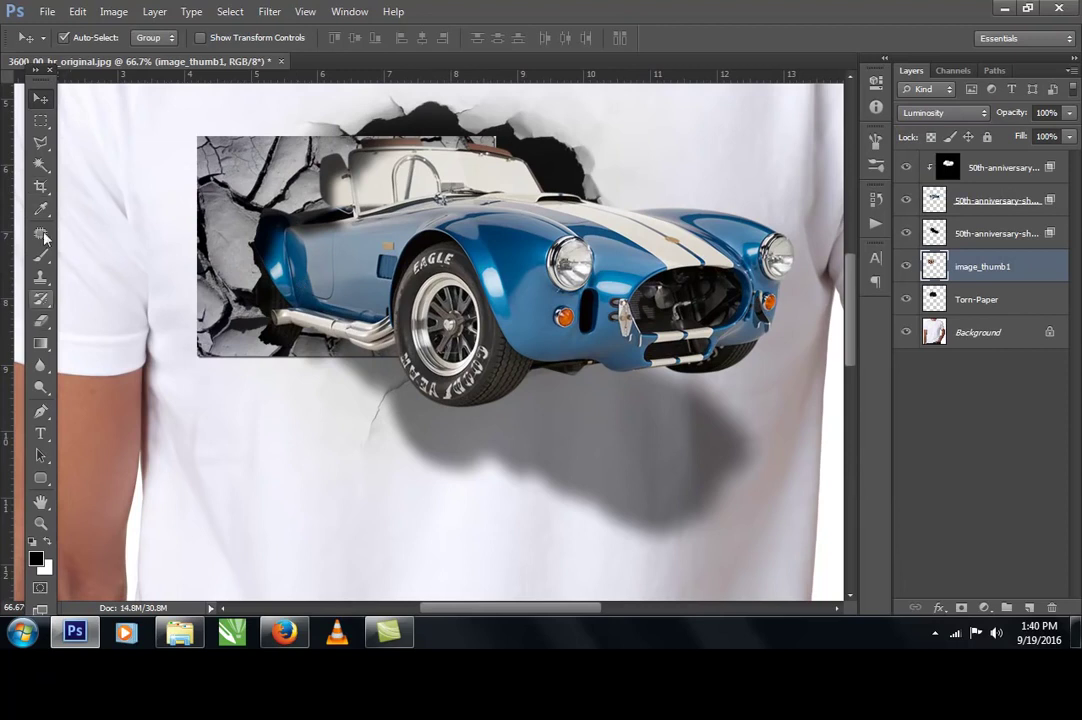
click(42, 321)
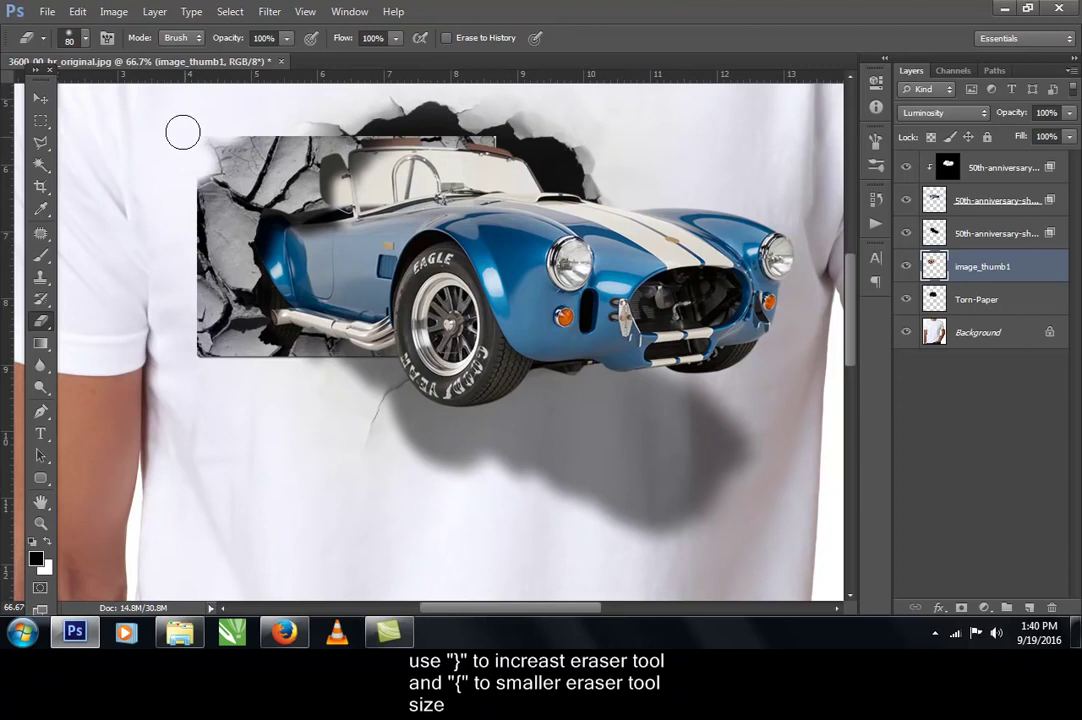
mouse_move(205, 110)
mouse_down()
mouse_move(240, 135)
mouse_move(260, 121)
mouse_move(237, 155)
mouse_move(258, 126)
mouse_move(251, 138)
mouse_move(305, 116)
mouse_up()
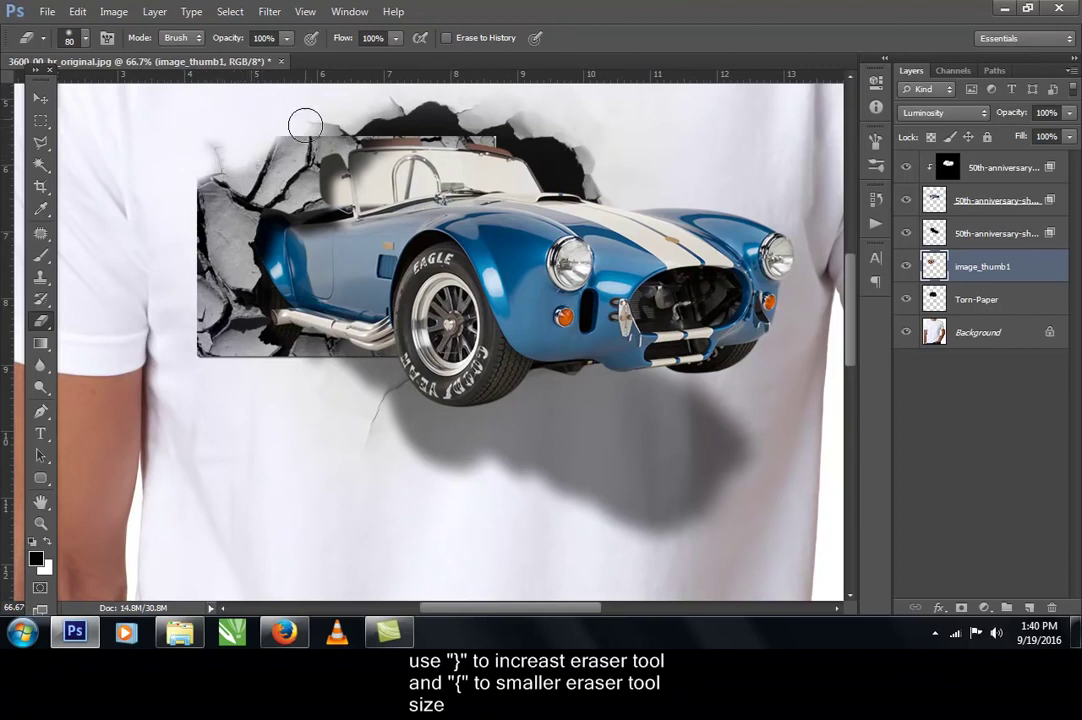
key(bracketleft)
key(bracketleft)
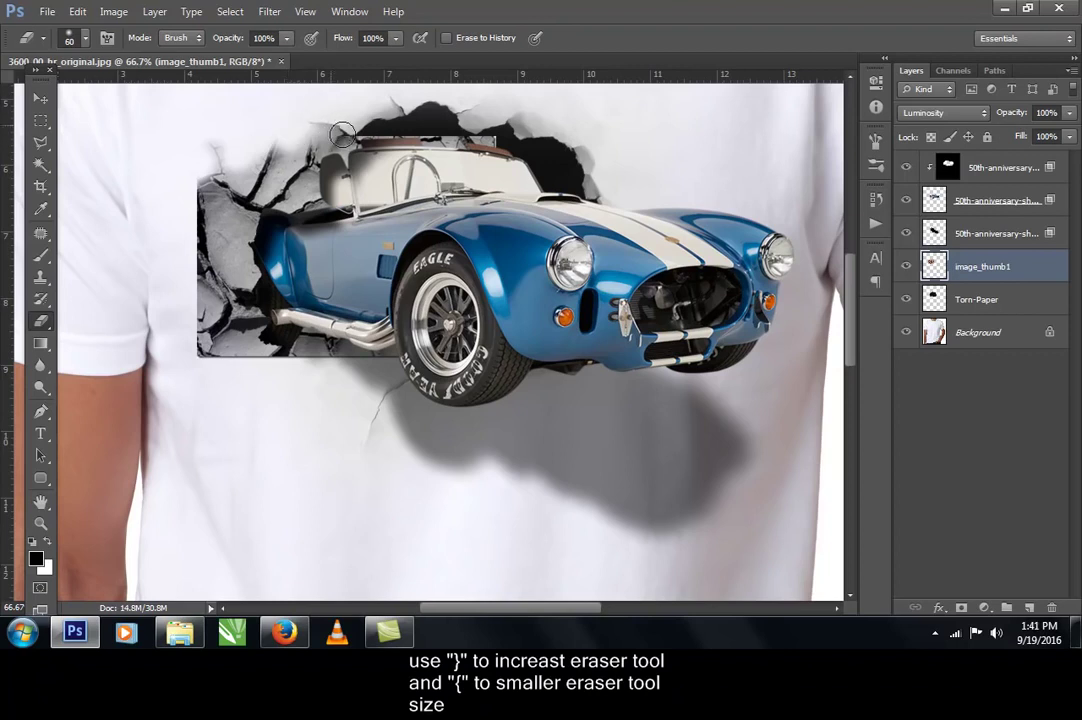
mouse_move(352, 151)
mouse_down()
mouse_move(322, 172)
mouse_move(346, 147)
mouse_move(415, 125)
mouse_move(457, 160)
mouse_up()
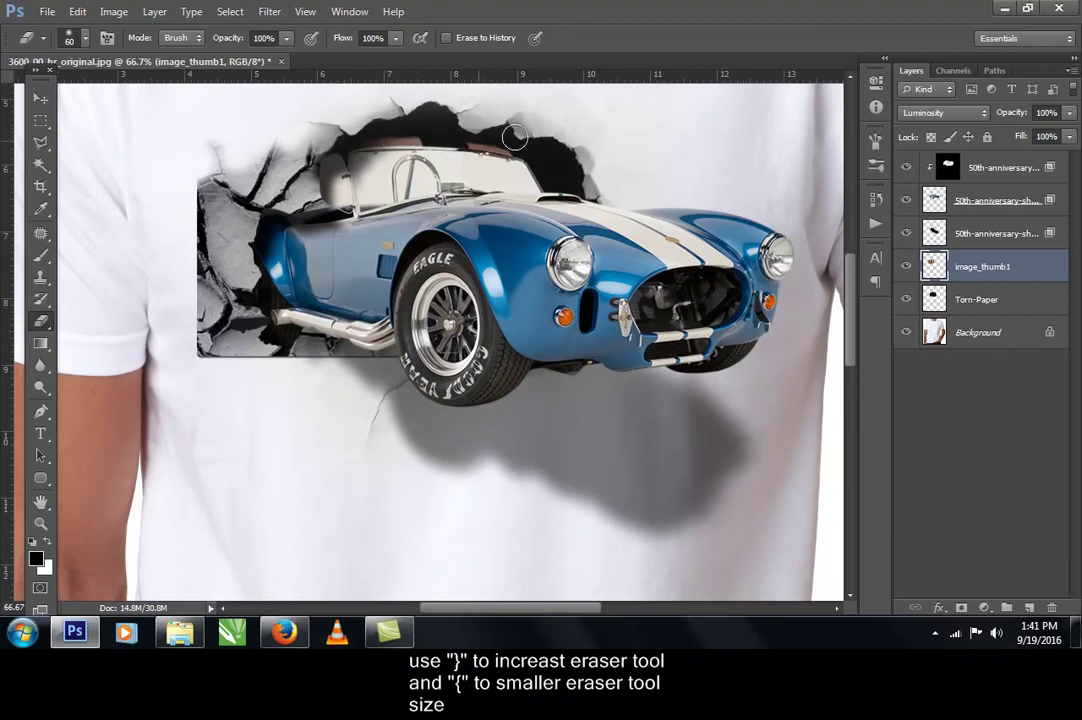
mouse_move(323, 192)
mouse_down()
mouse_move(270, 163)
mouse_move(263, 154)
mouse_move(278, 136)
mouse_move(283, 212)
mouse_move(255, 165)
mouse_move(245, 175)
mouse_move(255, 155)
mouse_move(320, 168)
mouse_move(242, 170)
mouse_move(230, 186)
mouse_move(278, 237)
mouse_up()
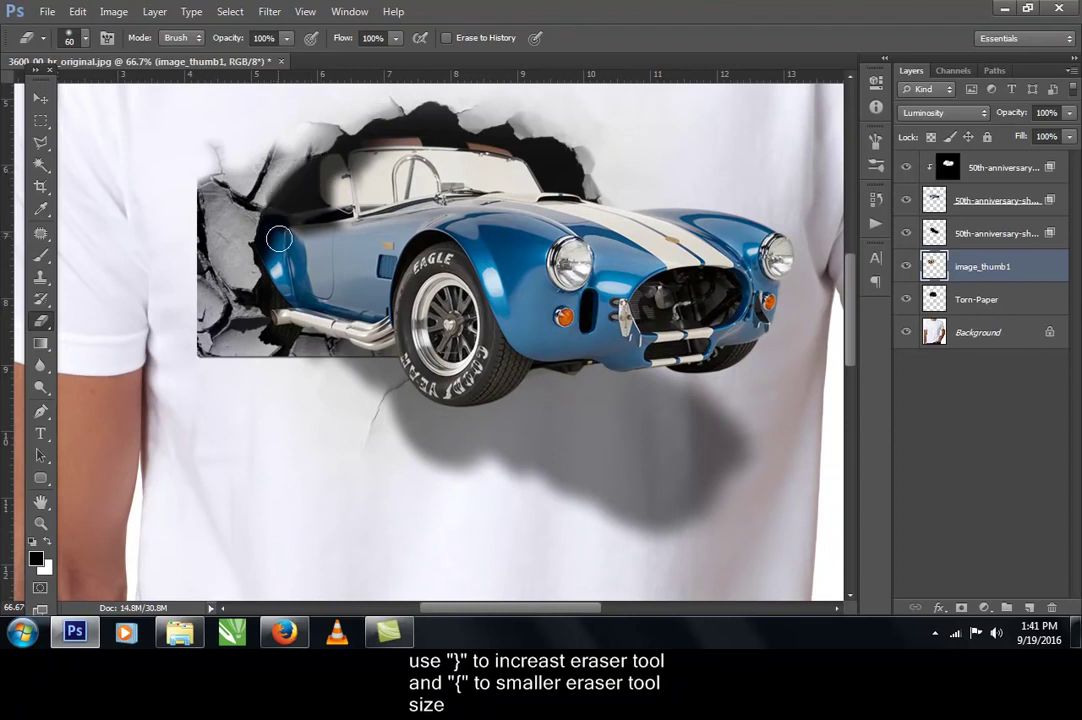
mouse_move(311, 322)
mouse_down()
mouse_move(290, 371)
mouse_move(317, 323)
mouse_move(310, 363)
mouse_move(334, 329)
mouse_move(340, 371)
mouse_up()
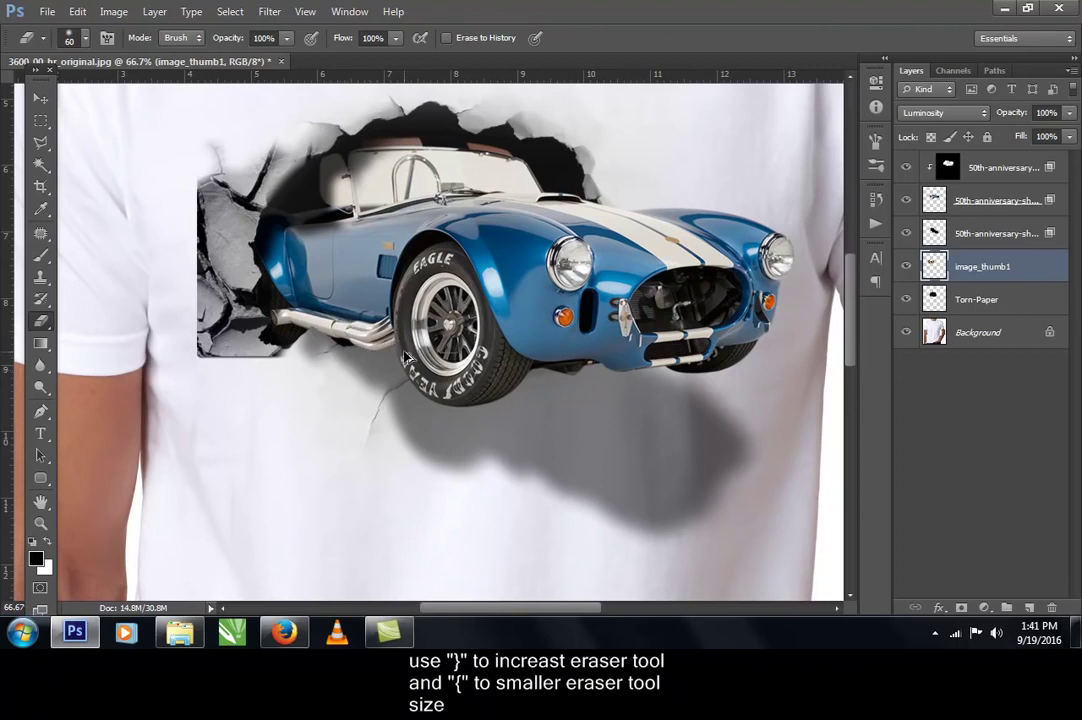
Step: Undo the last eraser strokes and erase the cracked texture's straight lower and outer side edges with the 60 px eraser
key(ctrl+alt+z)
key(ctrl+alt+z)
key(ctrl+alt+z)
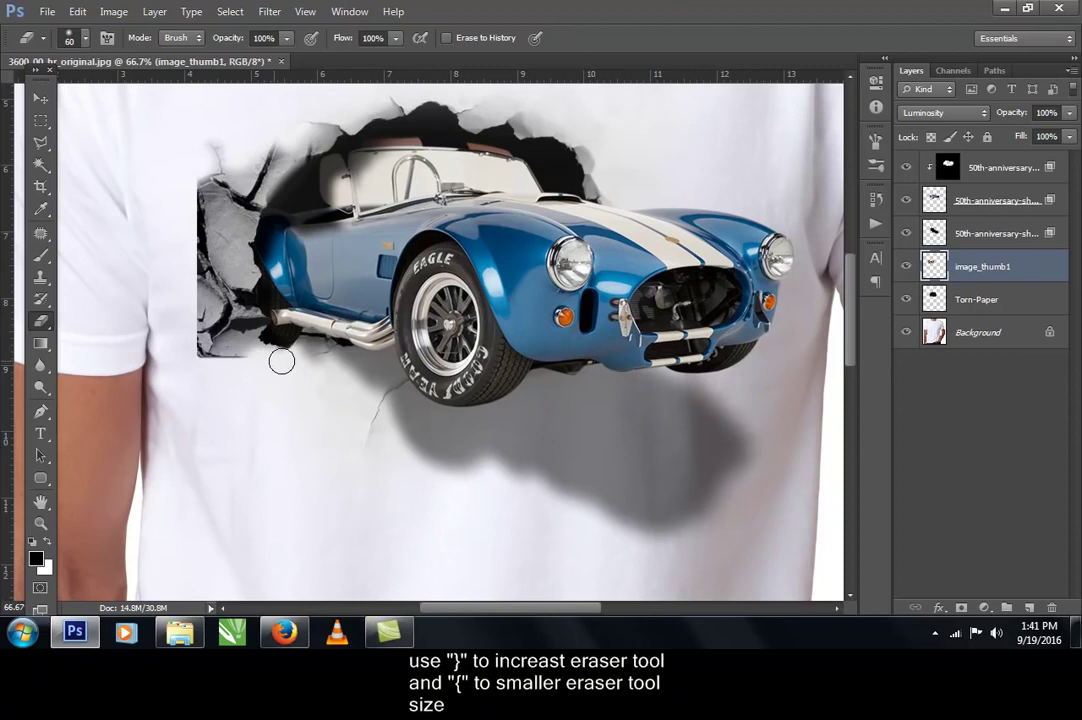
mouse_move(273, 360)
mouse_down()
mouse_move(202, 372)
mouse_move(221, 365)
mouse_move(196, 368)
mouse_move(183, 332)
mouse_move(195, 317)
mouse_move(189, 350)
mouse_move(183, 333)
mouse_move(185, 313)
mouse_move(201, 305)
mouse_move(189, 284)
mouse_move(205, 318)
mouse_move(185, 333)
mouse_move(193, 159)
mouse_move(194, 268)
mouse_move(191, 254)
mouse_move(182, 299)
mouse_move(197, 224)
mouse_up()
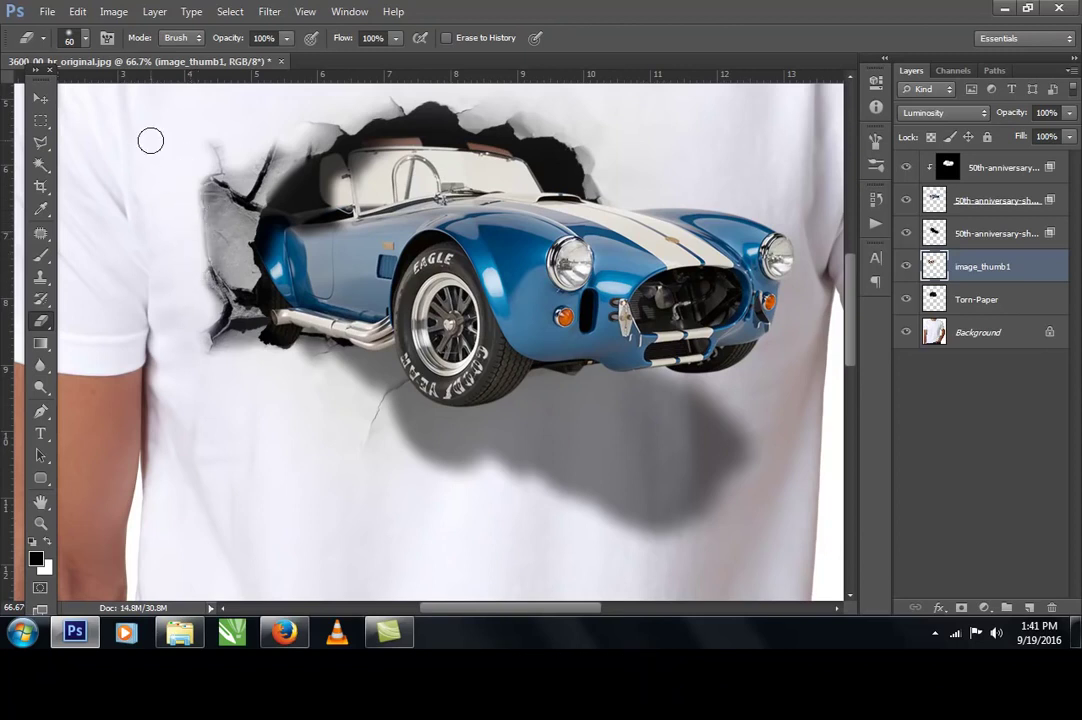
click(46, 98)
Step: Set the image_thumb1 layer's fill to 75%
alt+click(286, 244)
alt+click(318, 306)
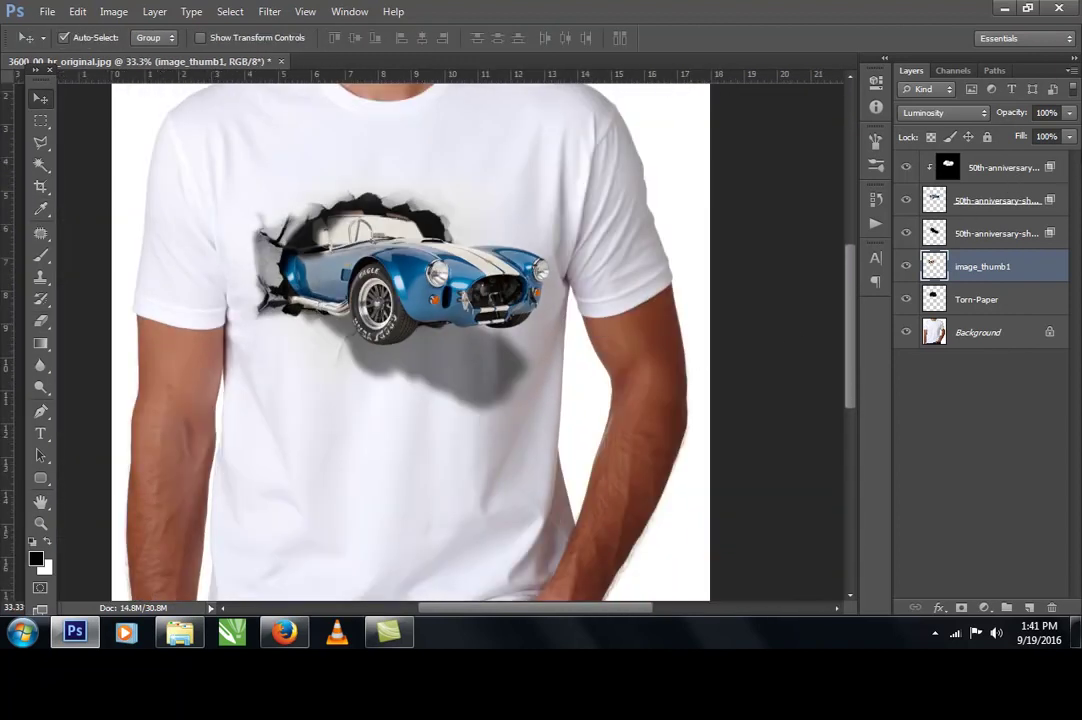
click(1071, 139)
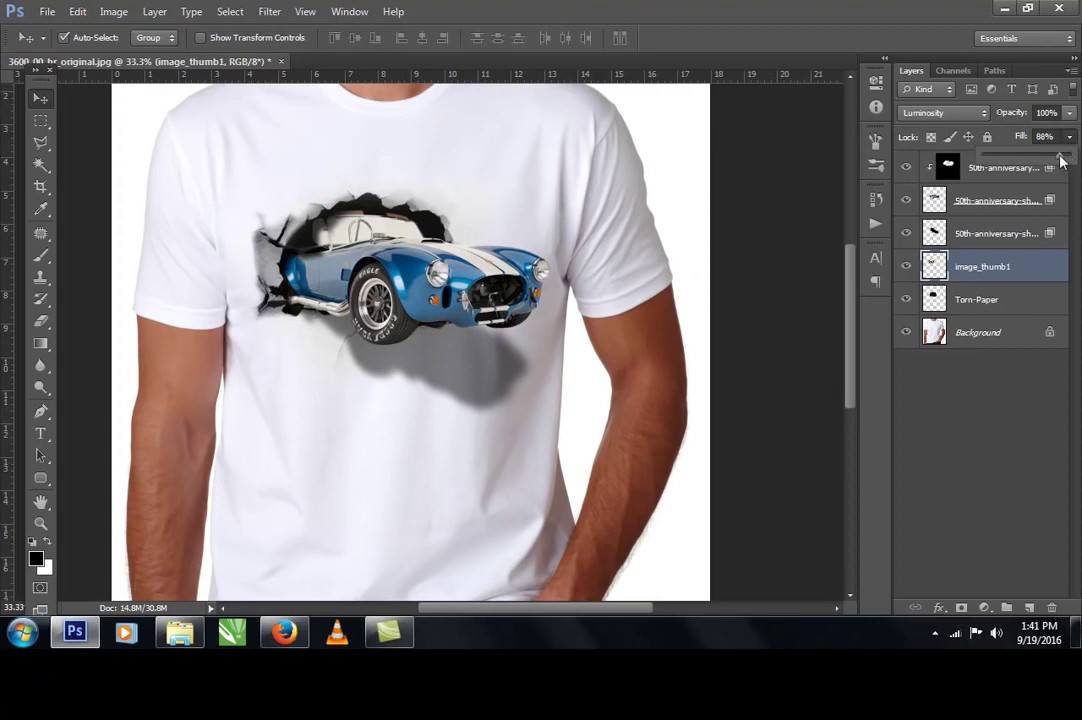
drag(1062, 161, 1058, 160)
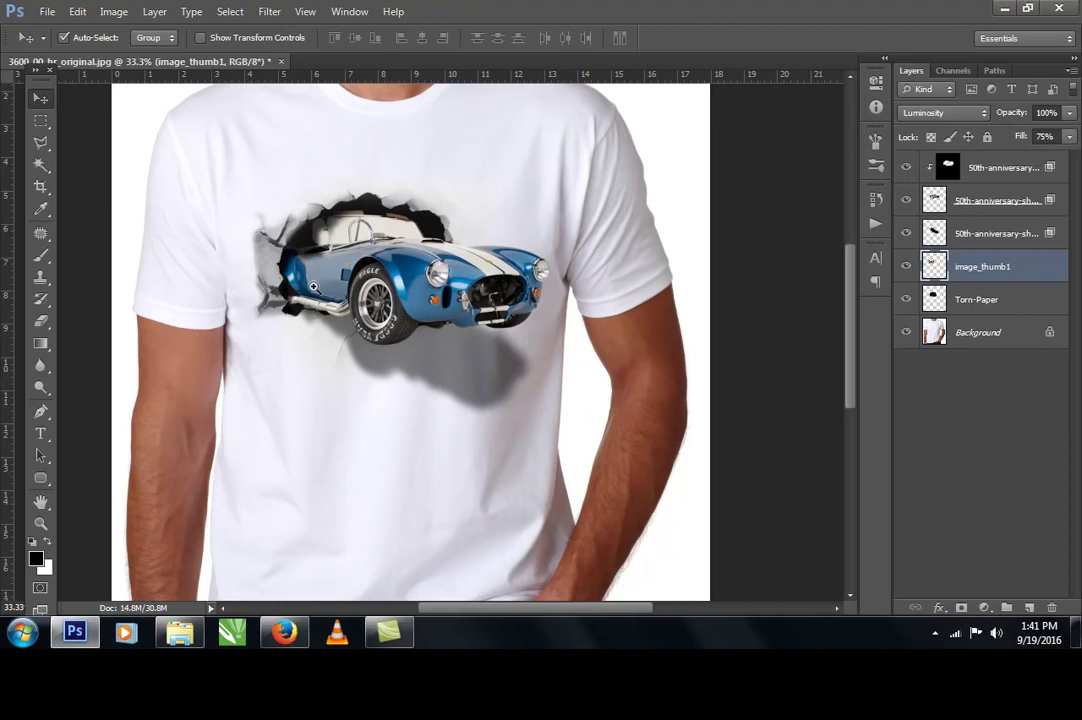
Step: Raise the image_thumb1 layer's fill to 100%
ctrl+click(313, 288)
ctrl+click(313, 288)
alt+click(313, 288)
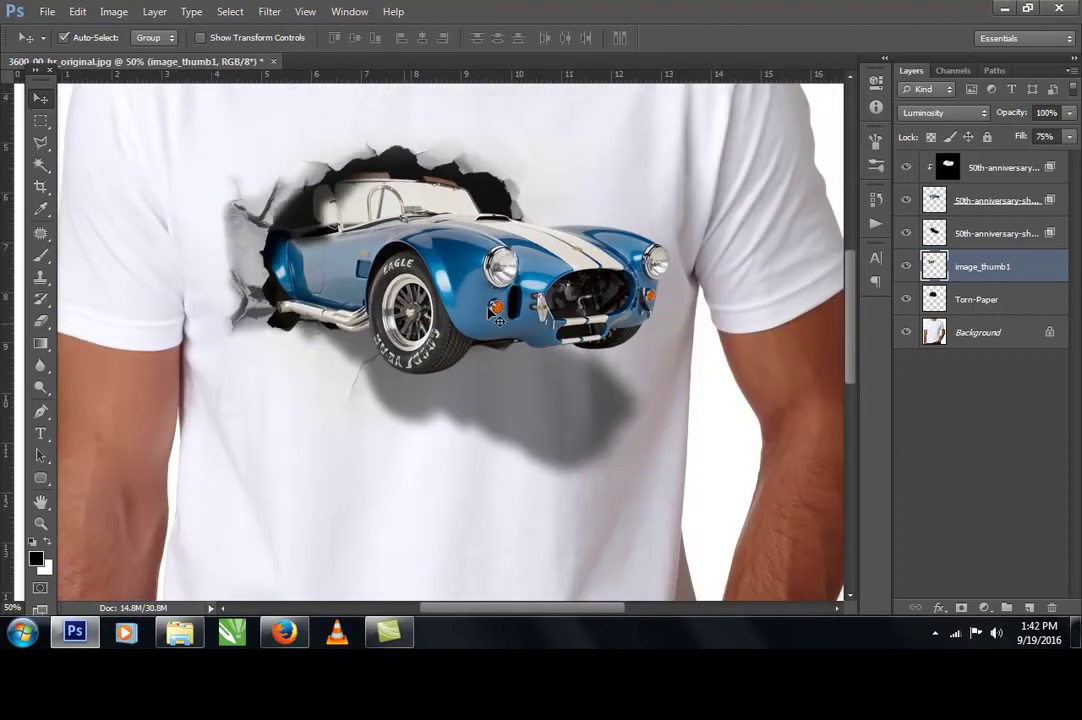
click(1068, 137)
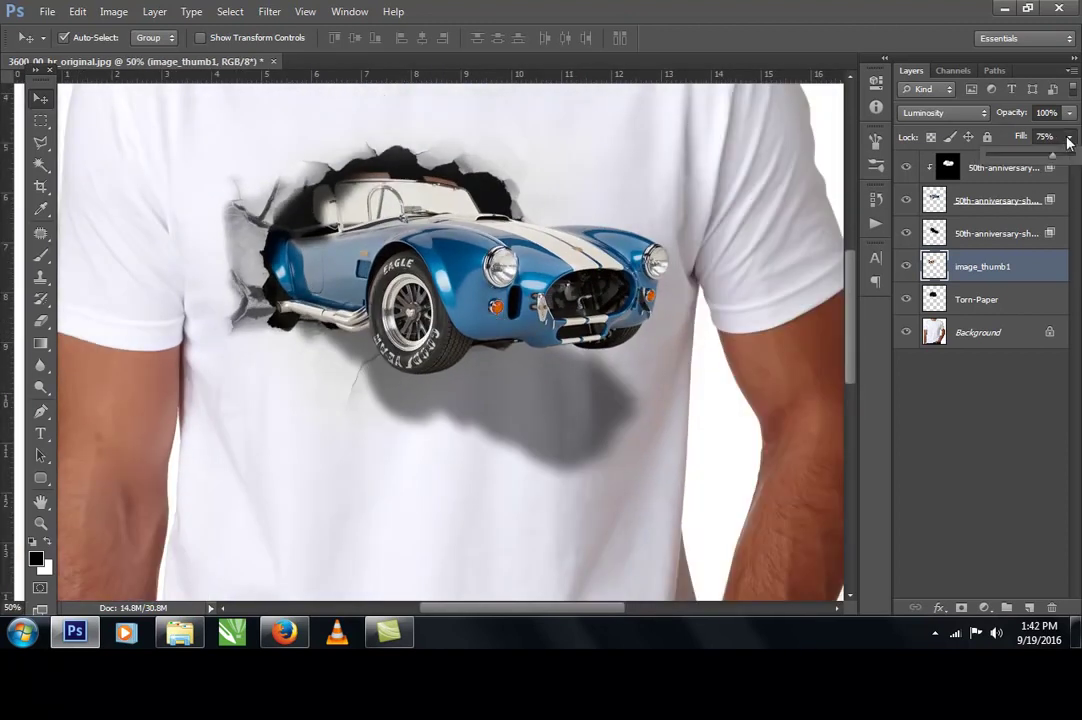
drag(1065, 158, 1076, 160)
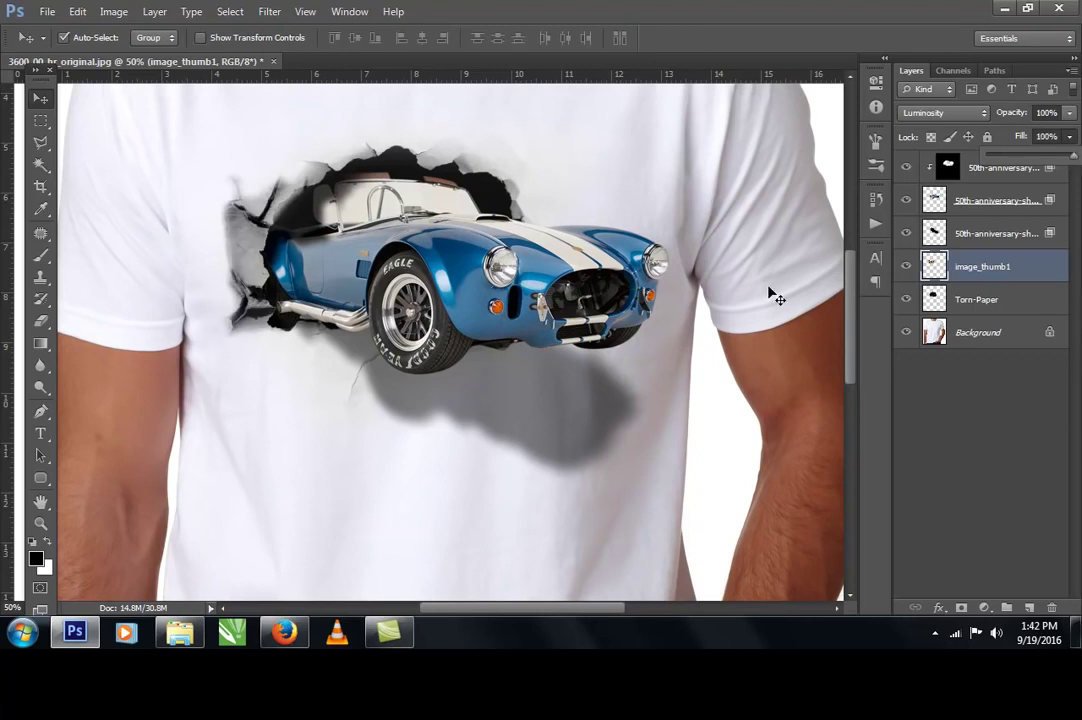
click(249, 259)
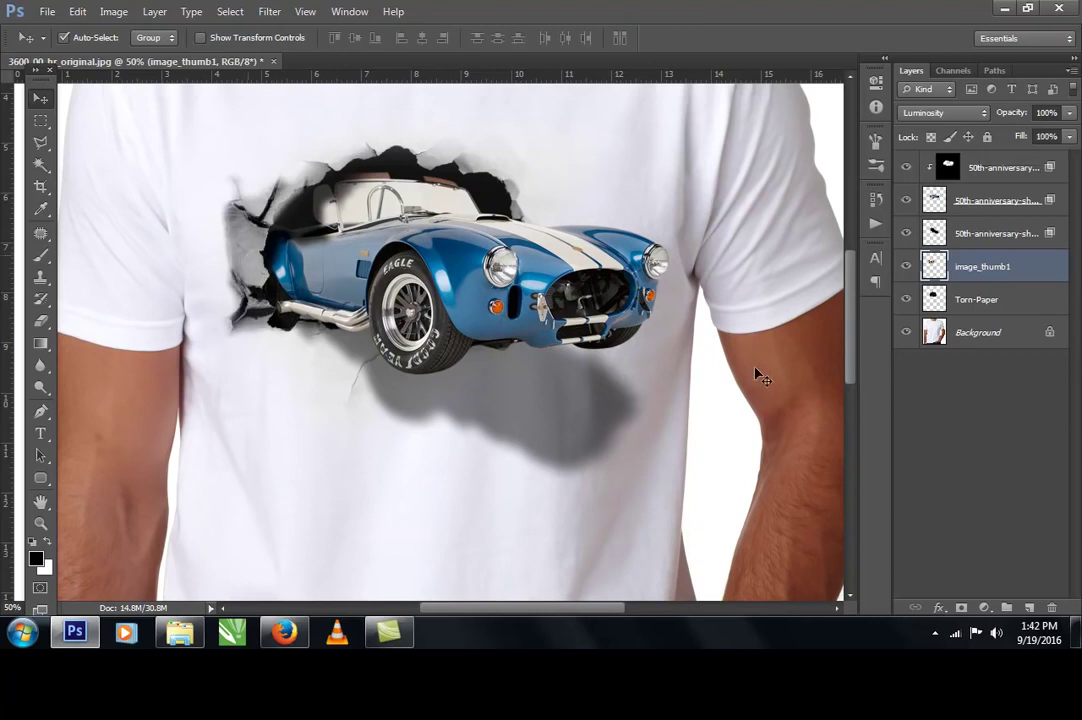
Step: Duplicate the image_thumb1 layer, rotate the copy a quarter turn and place it along the hole's lower edge below the exhaust
drag(973, 268, 1029, 607)
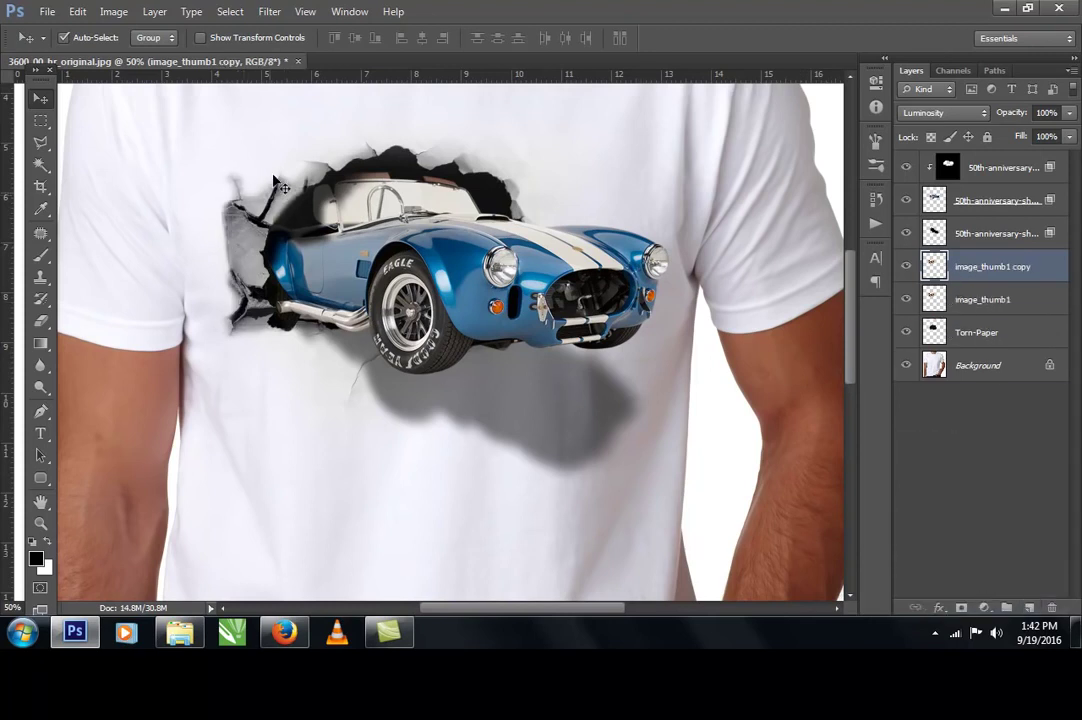
click(201, 37)
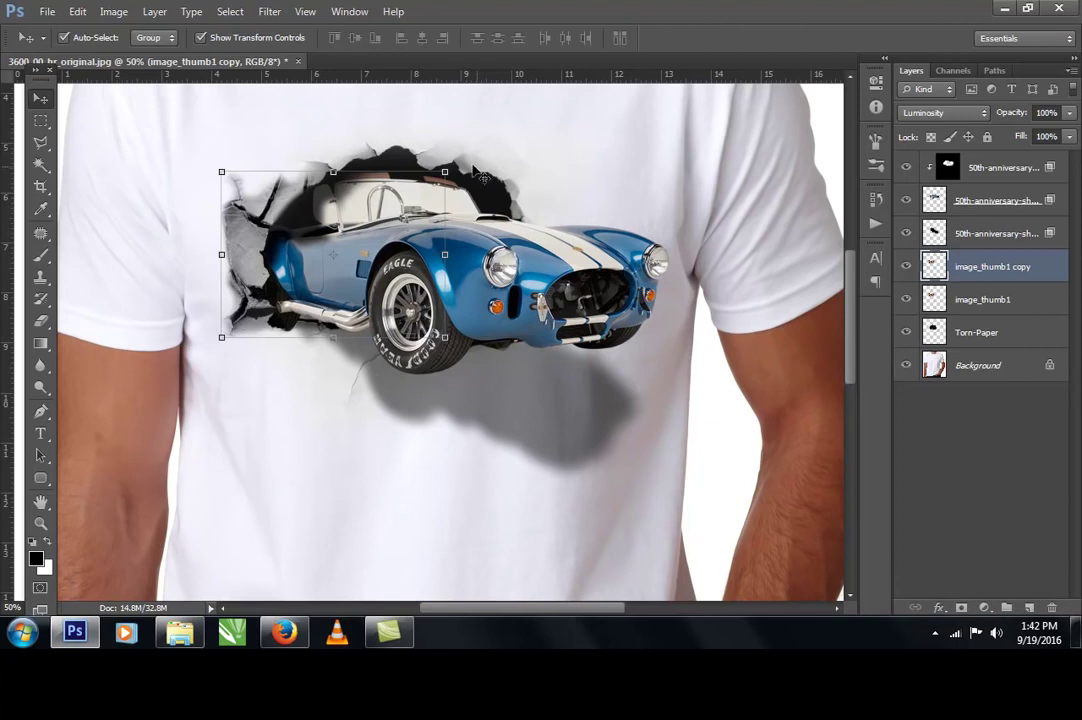
drag(460, 163, 294, 163)
key(Return)
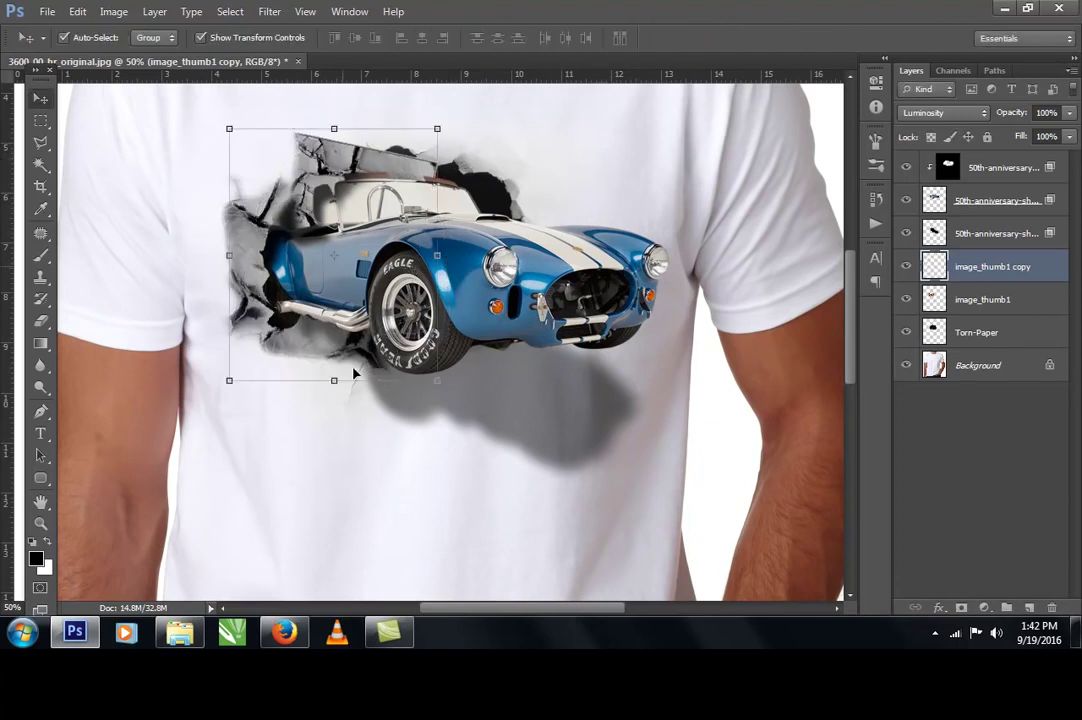
mouse_move(322, 351)
mouse_down()
mouse_move(329, 377)
mouse_move(329, 368)
mouse_up()
scroll(389, 247, up, 1)
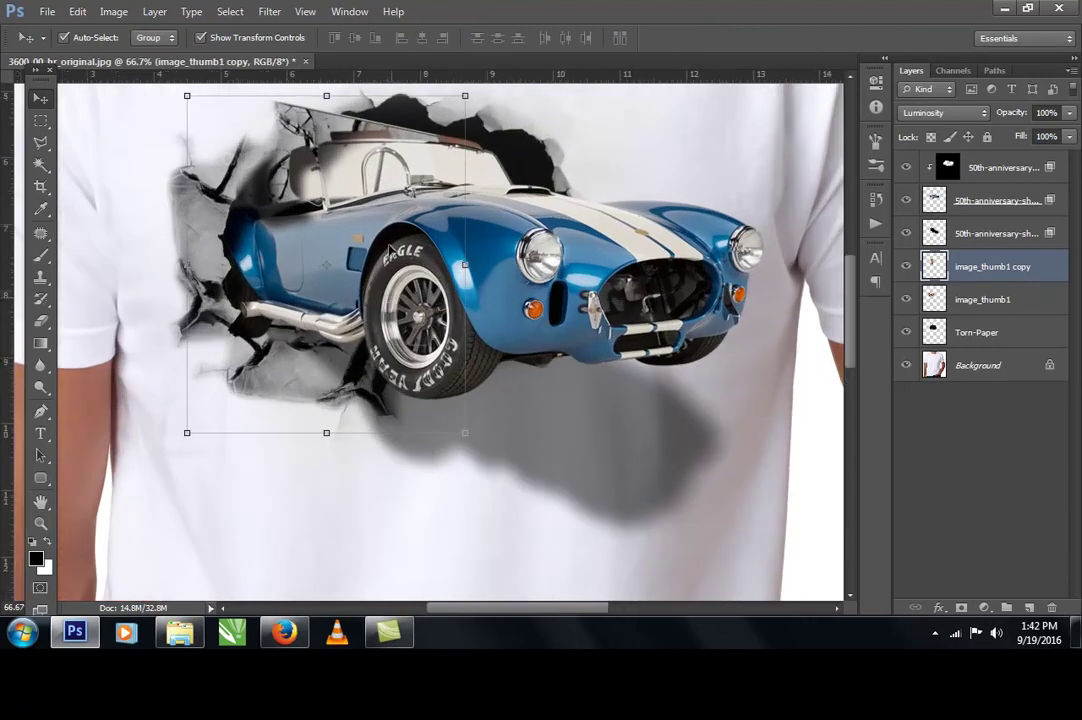
click(201, 37)
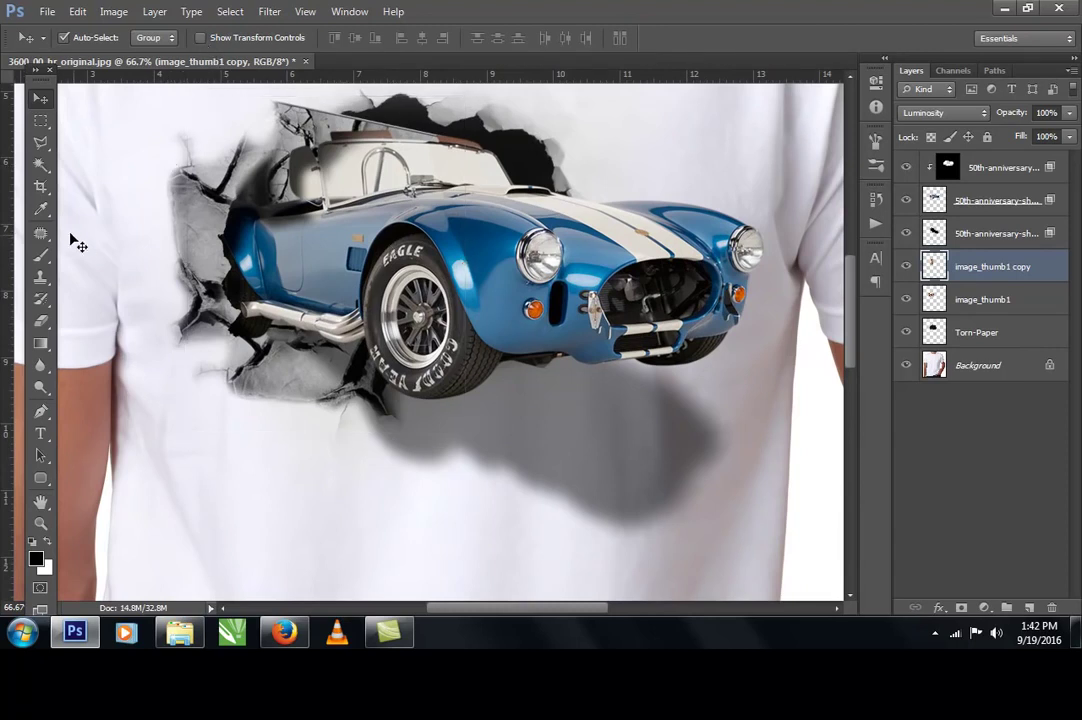
Step: Erase the image_thumb1 copy over the hole and windshield with the 60 px eraser, keeping the cracks below the exhaust
click(41, 320)
mouse_move(283, 180)
mouse_down()
mouse_move(240, 160)
mouse_move(252, 204)
mouse_move(250, 126)
mouse_move(240, 134)
mouse_move(305, 130)
mouse_move(307, 109)
mouse_move(289, 97)
mouse_move(321, 102)
mouse_move(292, 104)
mouse_move(307, 148)
mouse_move(340, 112)
mouse_move(405, 120)
mouse_move(331, 207)
mouse_up()
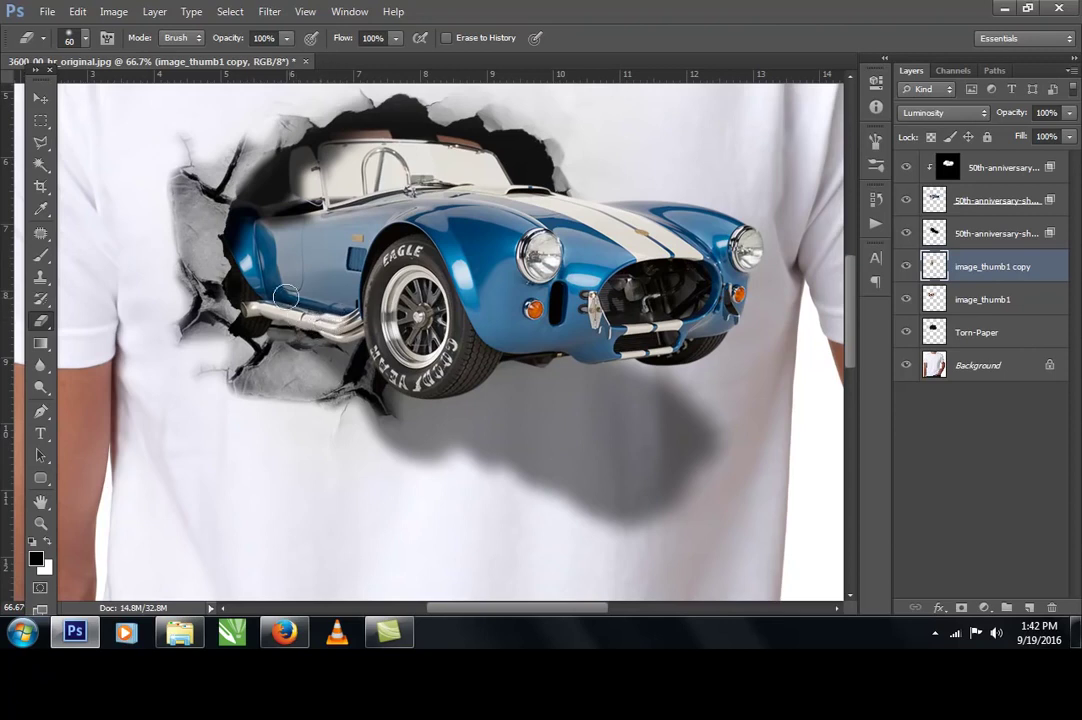
click(41, 97)
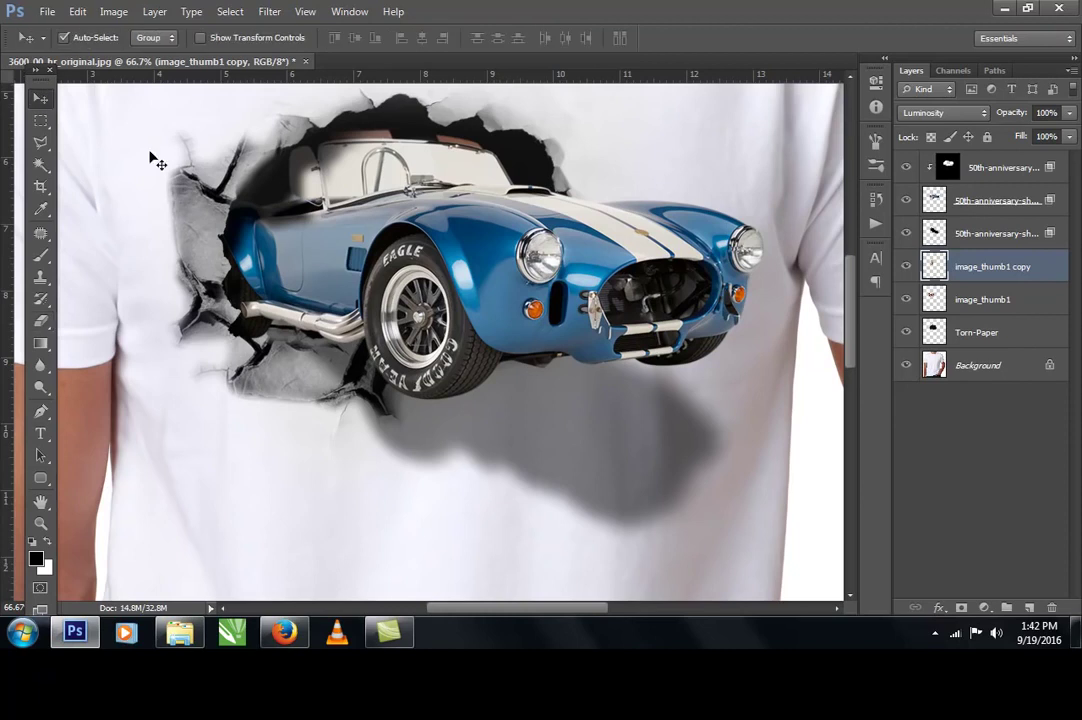
scroll(442, 257, down, 2)
scroll(445, 280, up, 1)
scroll(380, 267, down, 2)
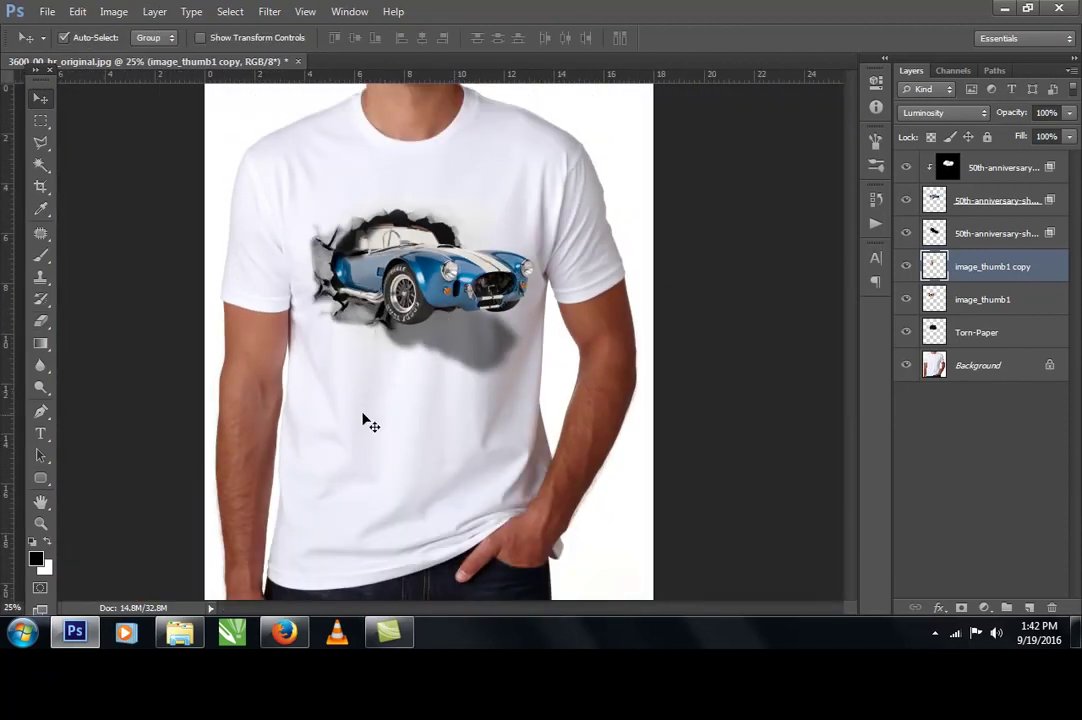
Step: Open the Aksi Trail Keren 3 photo from the 3d tshirt folder, copy it into the T-shirt document and close the source
click(180, 631)
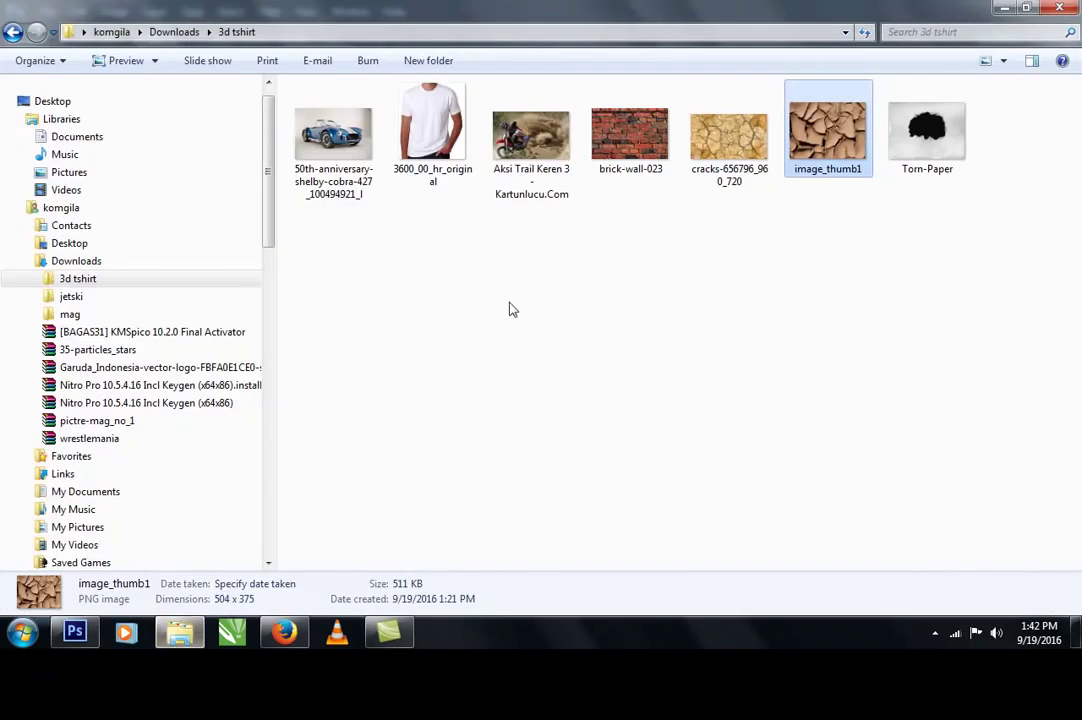
click(555, 145)
mouse_move(547, 176)
mouse_down()
mouse_move(430, 430)
mouse_move(251, 560)
mouse_move(100, 535)
mouse_move(97, 633)
mouse_move(420, 245)
mouse_move(575, 89)
mouse_move(568, 66)
mouse_move(551, 168)
mouse_up()
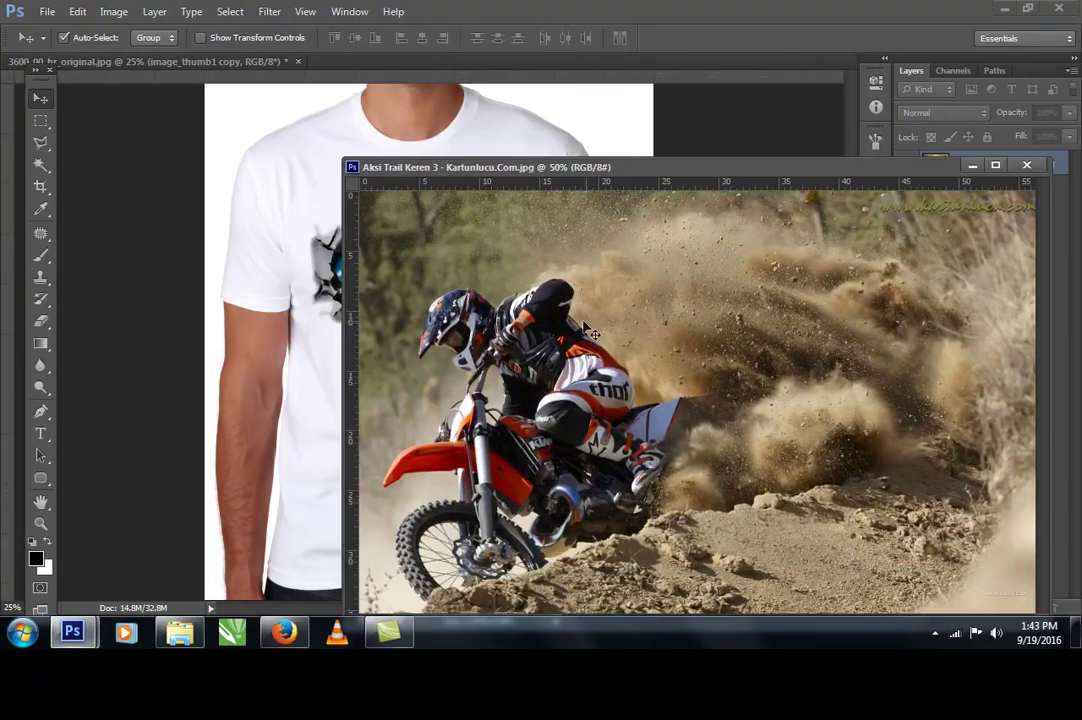
drag(578, 332, 315, 222)
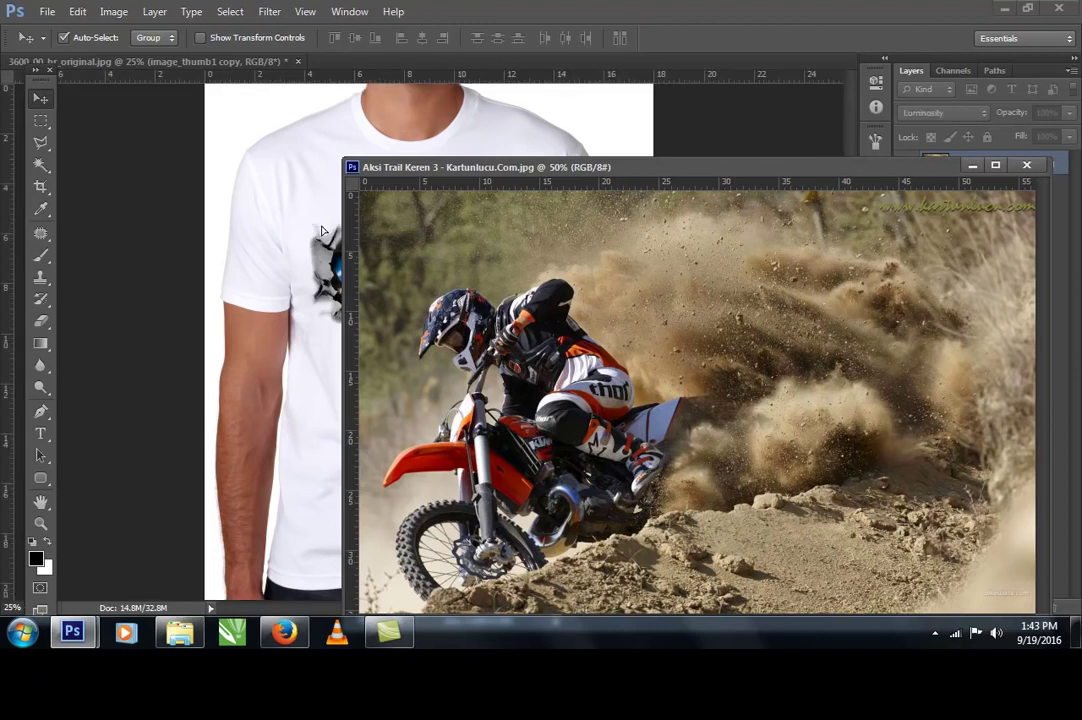
click(1027, 166)
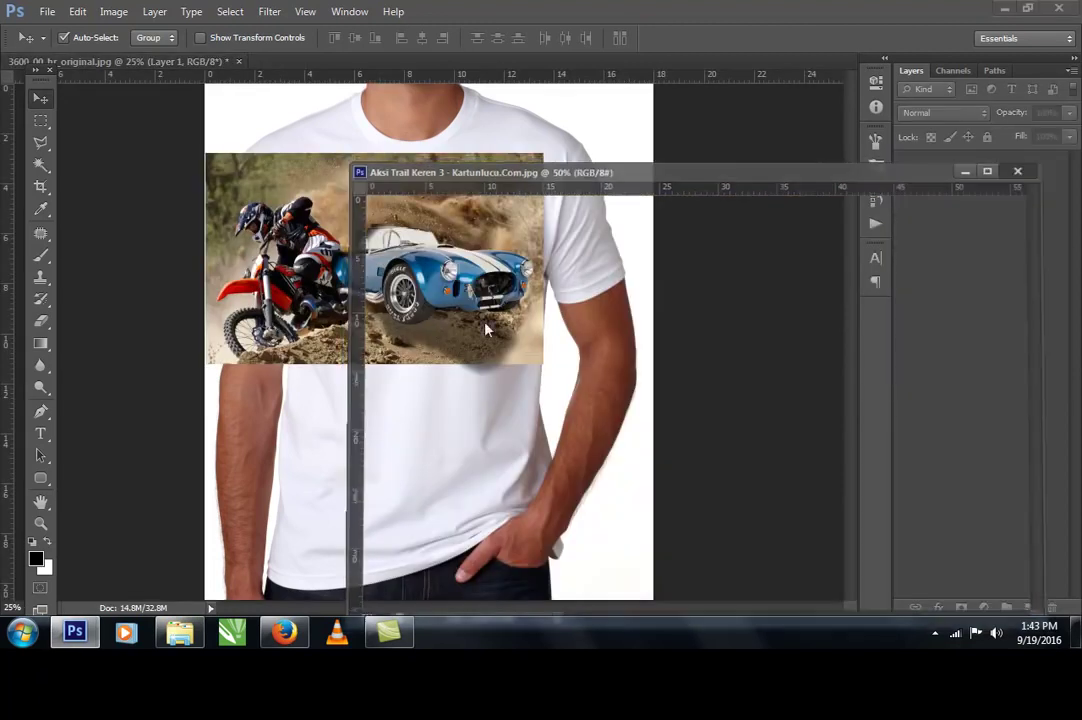
Step: Position the motocross photo over the car on the chest and set its blend mode to Pin Light
drag(316, 326, 383, 343)
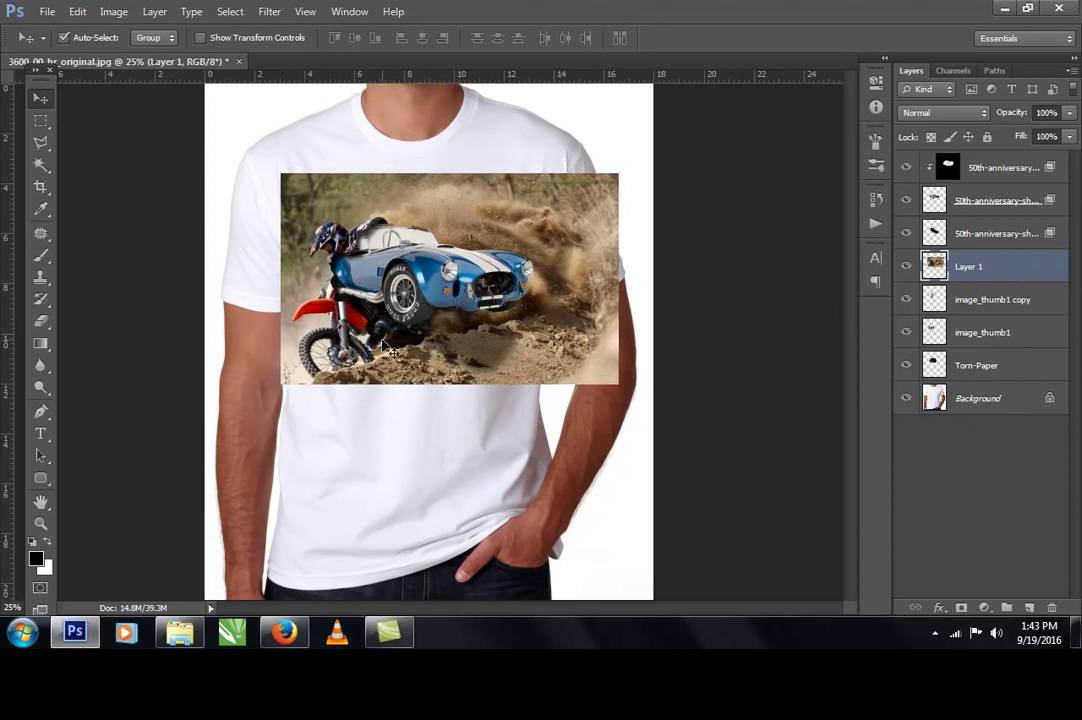
key(shift+alt+f)
click(958, 112)
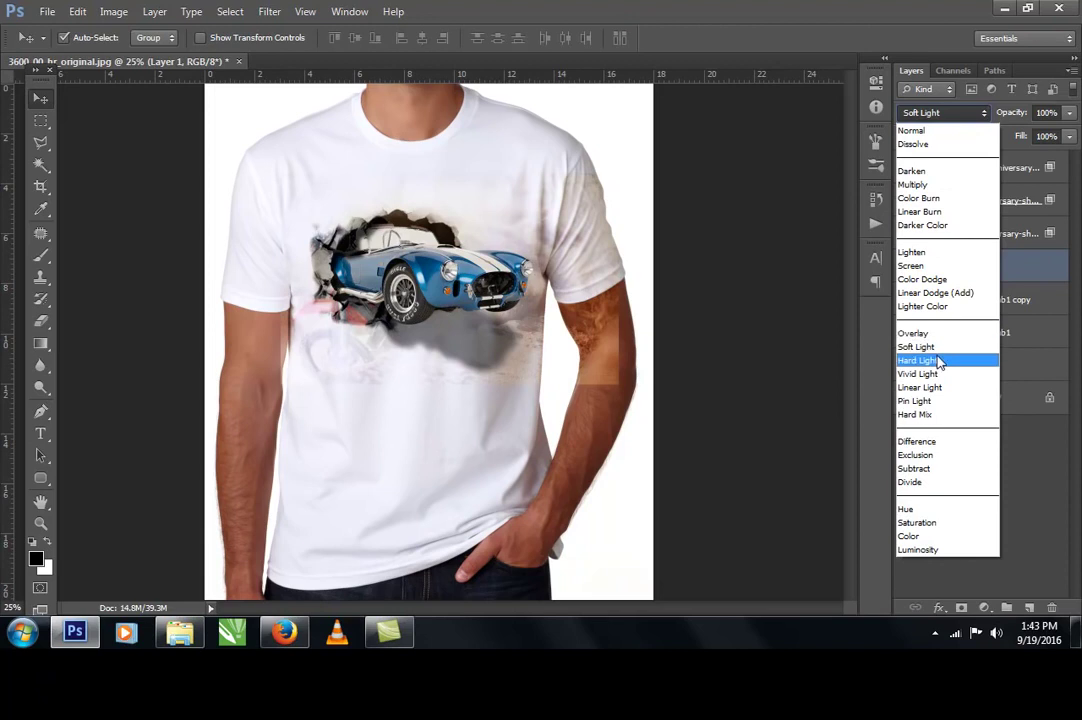
click(925, 400)
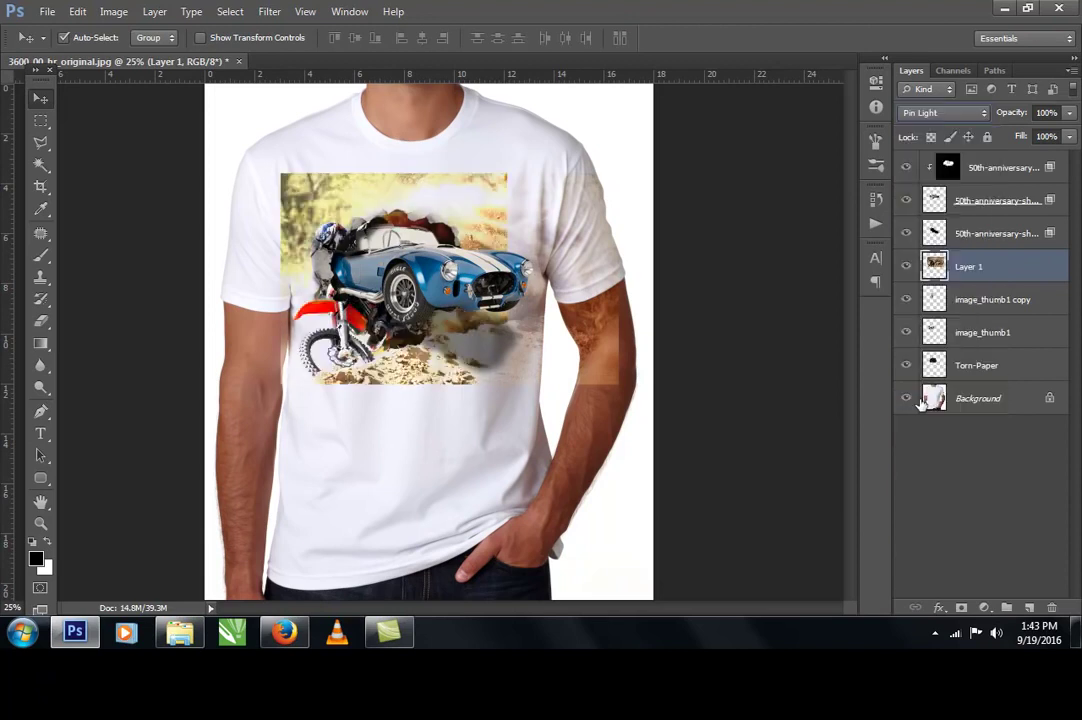
Step: Erase the rider, motorcycle and outer background from Layer 1 with an enlarged eraser, keeping only the dust around the car's front
click(519, 304)
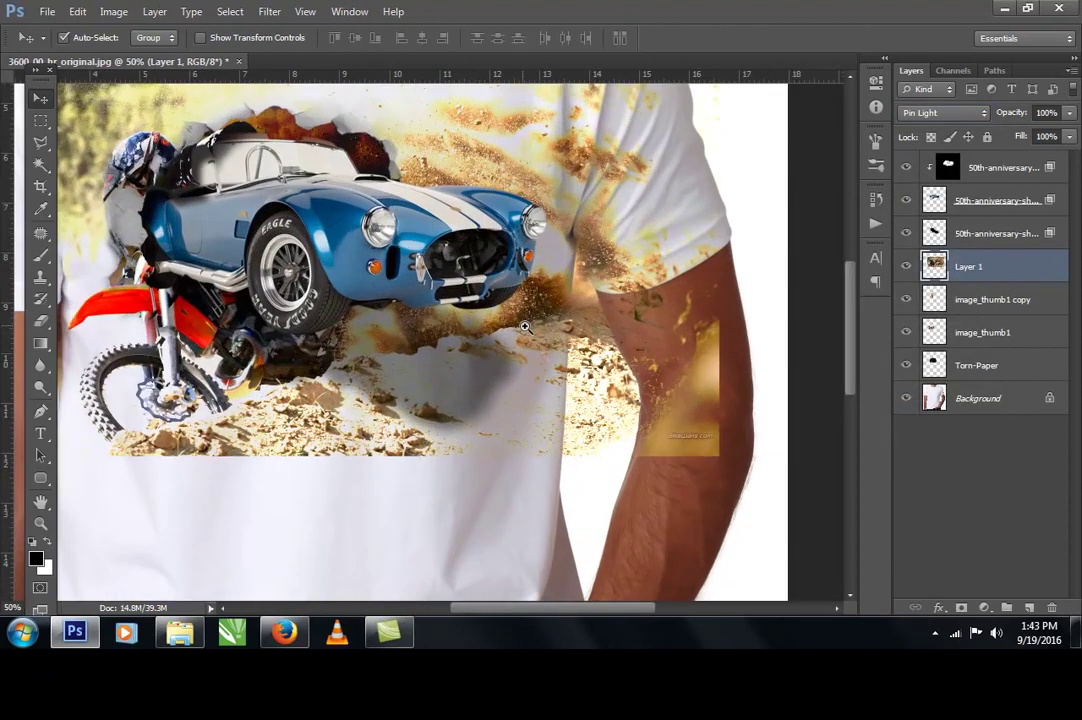
drag(524, 326, 537, 399)
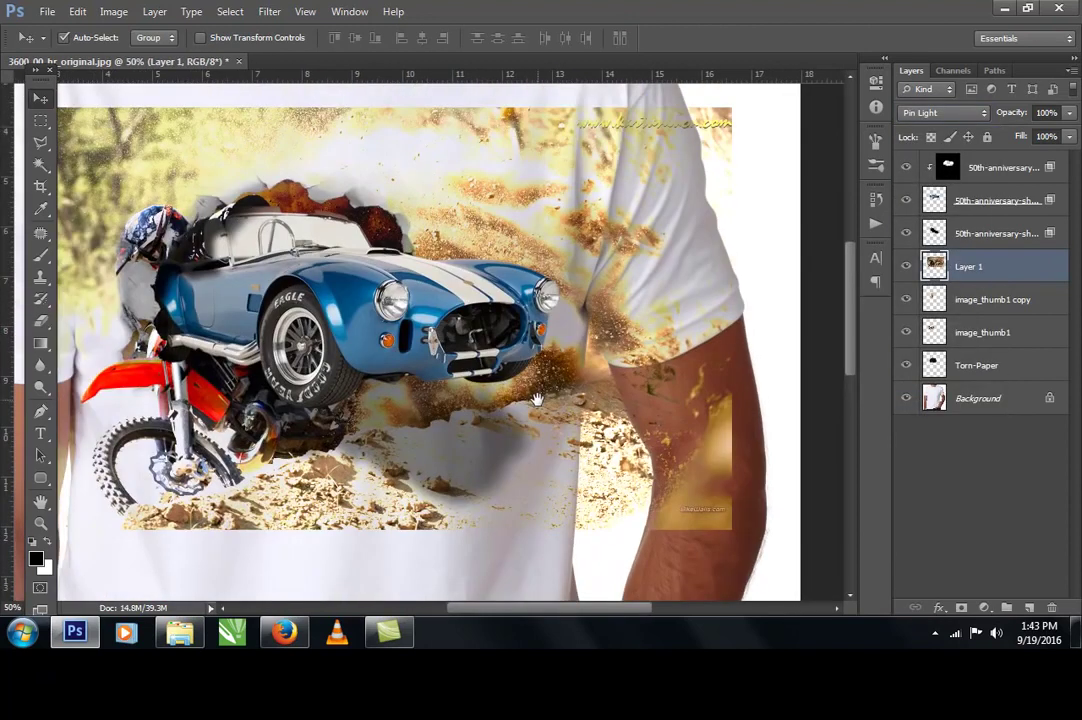
alt+click(288, 267)
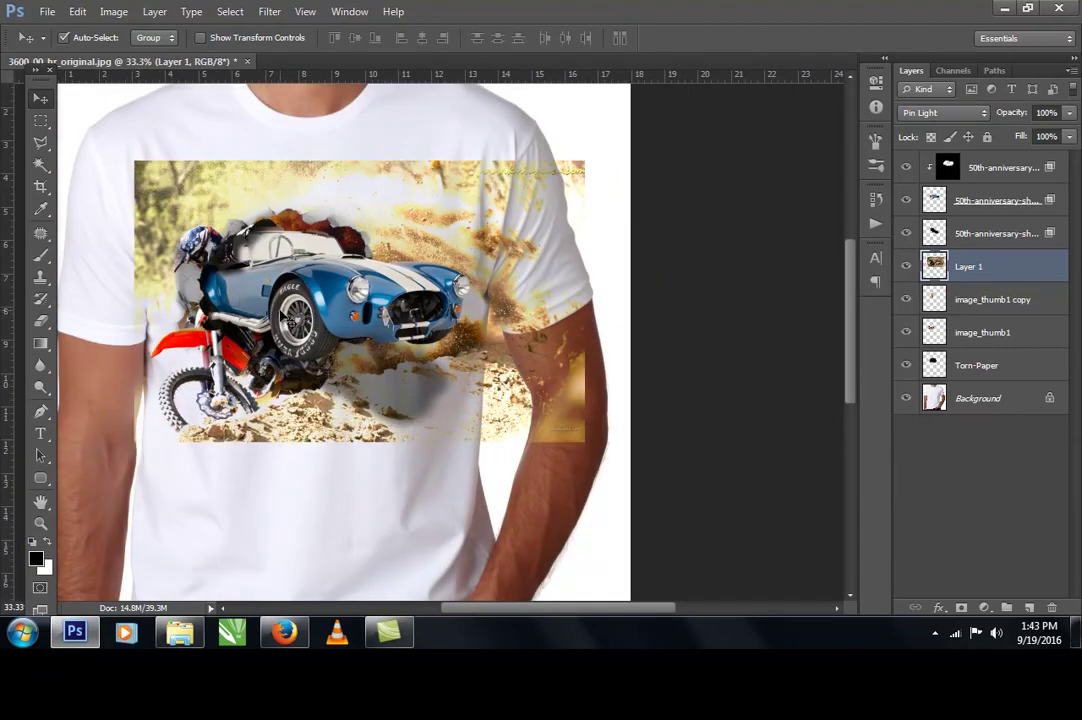
key(e)
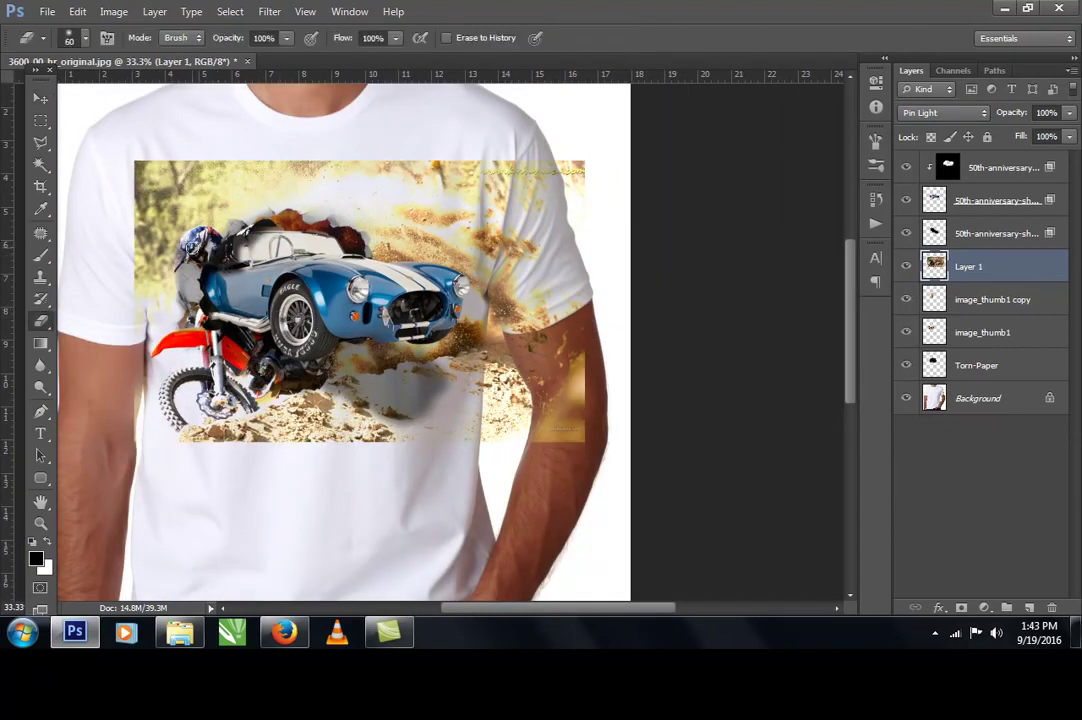
key(bracketright)
key(bracketright)
key(bracketright)
mouse_move(157, 249)
mouse_down()
mouse_move(235, 185)
mouse_move(147, 262)
mouse_move(160, 183)
mouse_move(151, 188)
mouse_move(309, 155)
mouse_move(235, 181)
mouse_move(164, 280)
mouse_move(152, 408)
mouse_move(136, 384)
mouse_move(135, 394)
mouse_move(222, 448)
mouse_move(260, 454)
mouse_move(202, 426)
mouse_move(216, 335)
mouse_move(284, 375)
mouse_move(177, 325)
mouse_move(266, 356)
mouse_move(290, 270)
mouse_move(313, 380)
mouse_move(268, 405)
mouse_move(286, 423)
mouse_move(335, 442)
mouse_move(306, 422)
mouse_move(455, 430)
mouse_move(473, 427)
mouse_move(443, 427)
mouse_move(526, 402)
mouse_move(543, 442)
mouse_move(571, 409)
mouse_move(584, 313)
mouse_move(575, 197)
mouse_move(547, 175)
mouse_move(345, 155)
mouse_move(499, 170)
mouse_move(555, 233)
mouse_move(520, 232)
mouse_move(541, 262)
mouse_move(509, 238)
mouse_move(530, 253)
mouse_move(535, 327)
mouse_move(567, 326)
mouse_move(528, 347)
mouse_move(513, 324)
mouse_move(533, 302)
mouse_move(520, 384)
mouse_up()
key(bracketleft)
key(bracketleft)
key(bracketleft)
key(bracketleft)
key(bracketleft)
key(bracketleft)
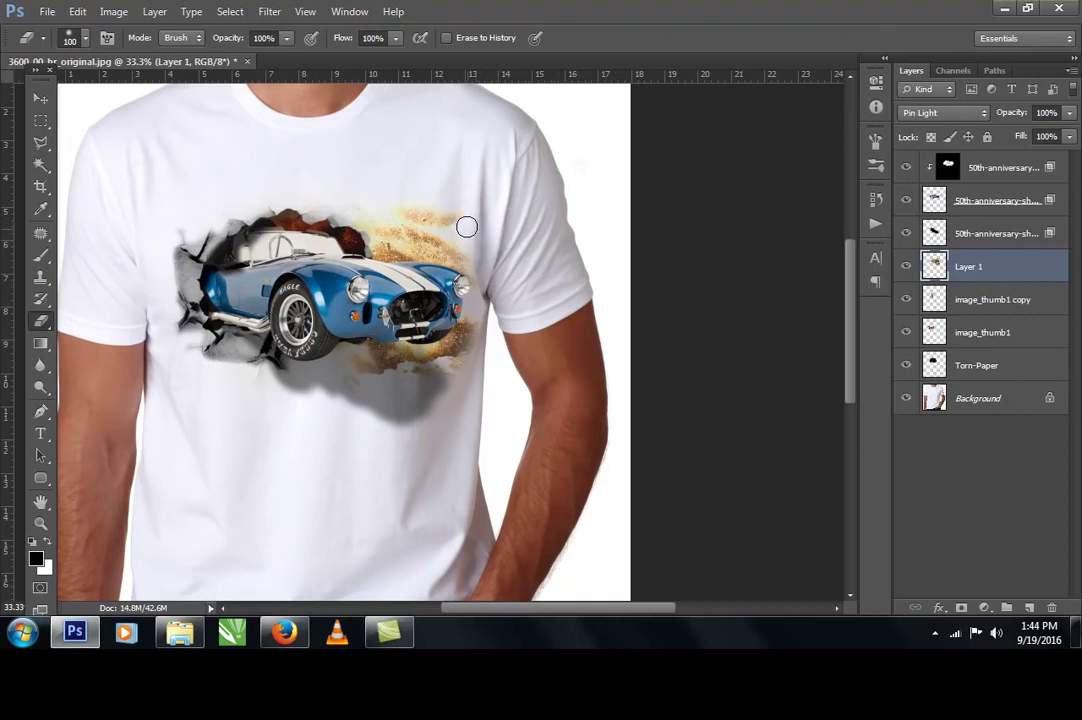
Step: Desaturate the dust texture on Layer 1
scroll(378, 290, up, 2)
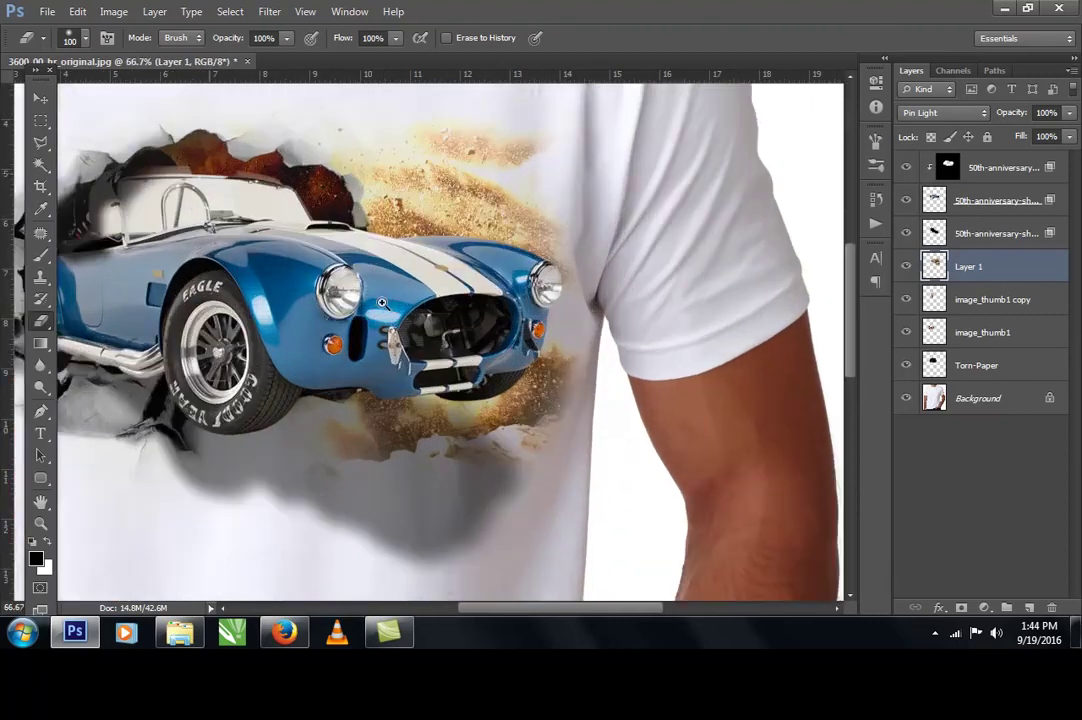
click(230, 12)
mouse_move(114, 11)
mouse_move(131, 56)
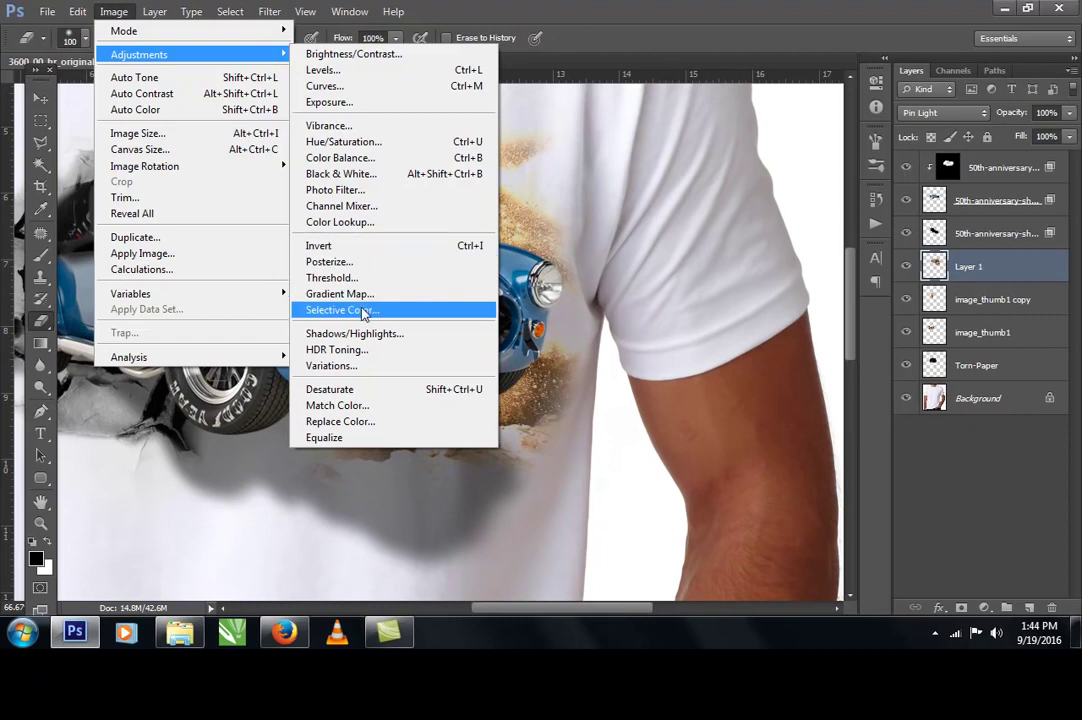
click(330, 389)
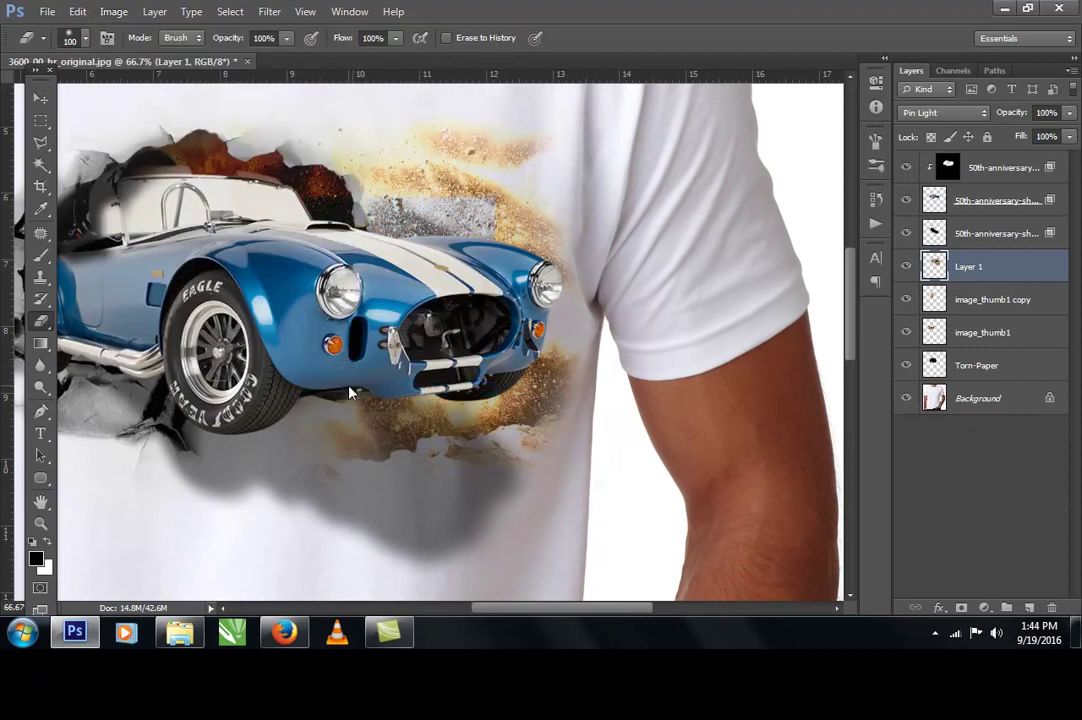
Step: Shift the dust texture on Layer 1 slightly to fit it around the car's front and the hole
click(41, 97)
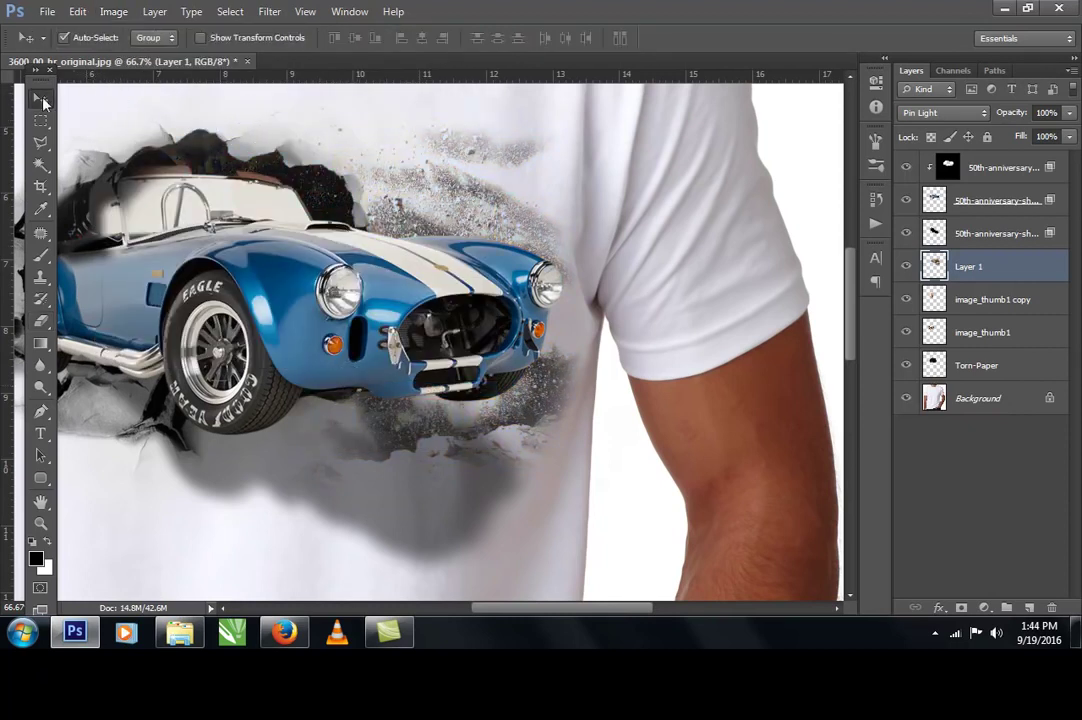
mouse_move(425, 207)
mouse_down()
mouse_move(412, 202)
mouse_move(416, 225)
mouse_up()
scroll(382, 259, down, 2)
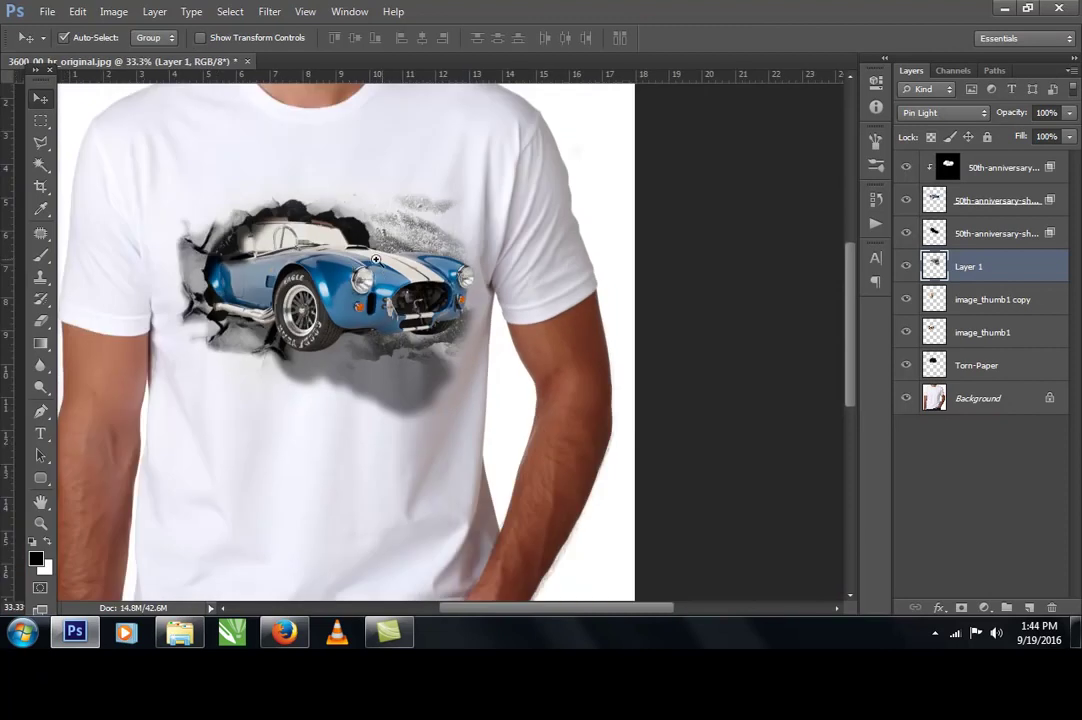
scroll(349, 270, up, 1)
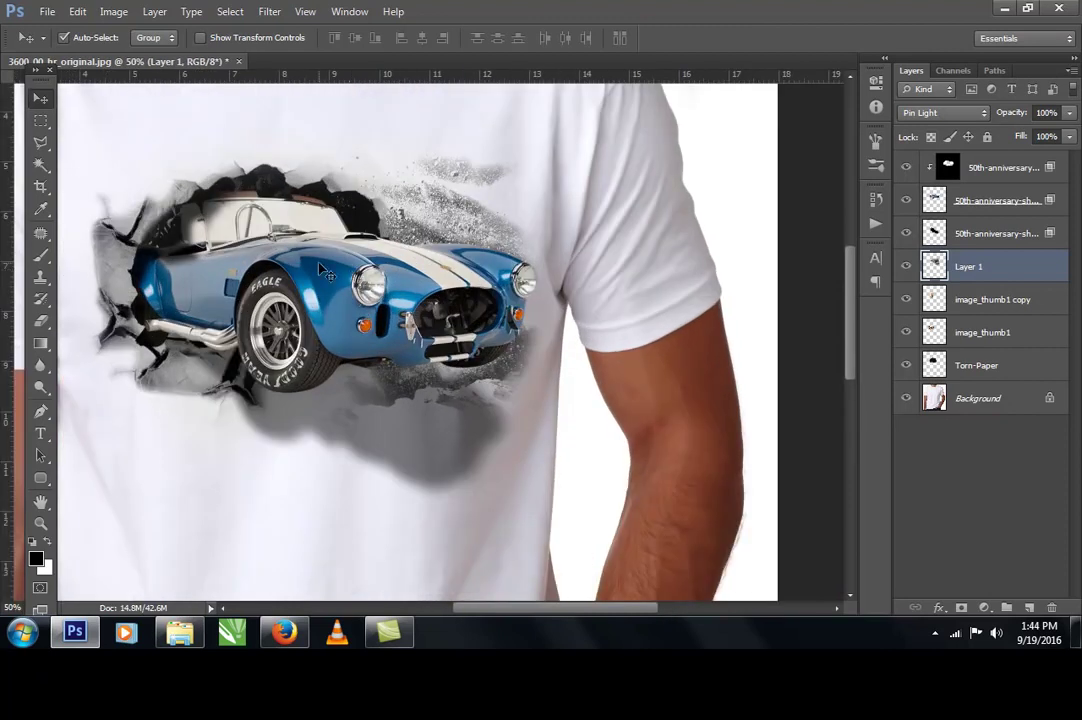
Step: Erase the stray upper dust streak and outer edges of Layer 1 beside the car with the 100 px eraser
click(41, 320)
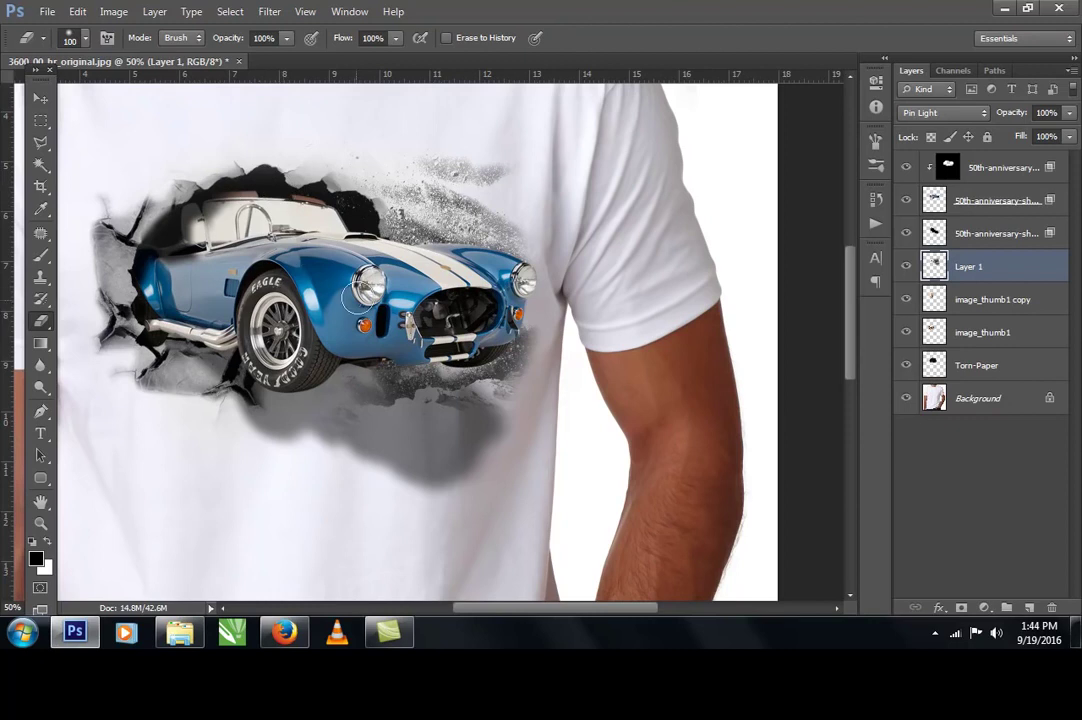
scroll(454, 342, up, 1)
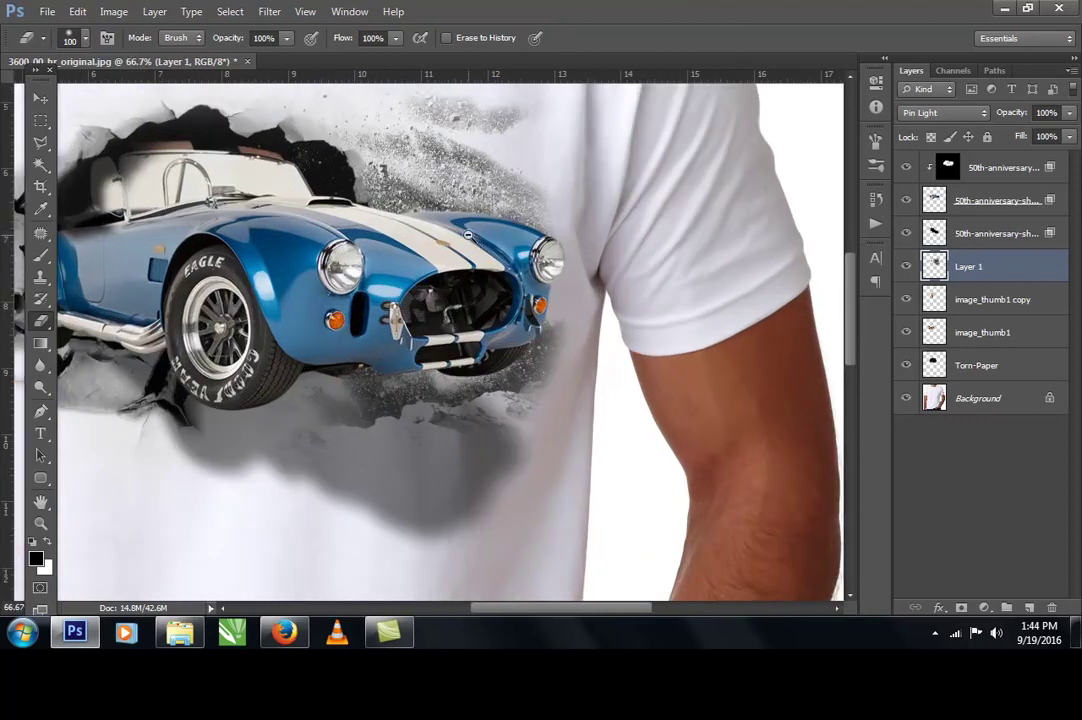
scroll(478, 241, down, 1)
scroll(469, 253, down, 1)
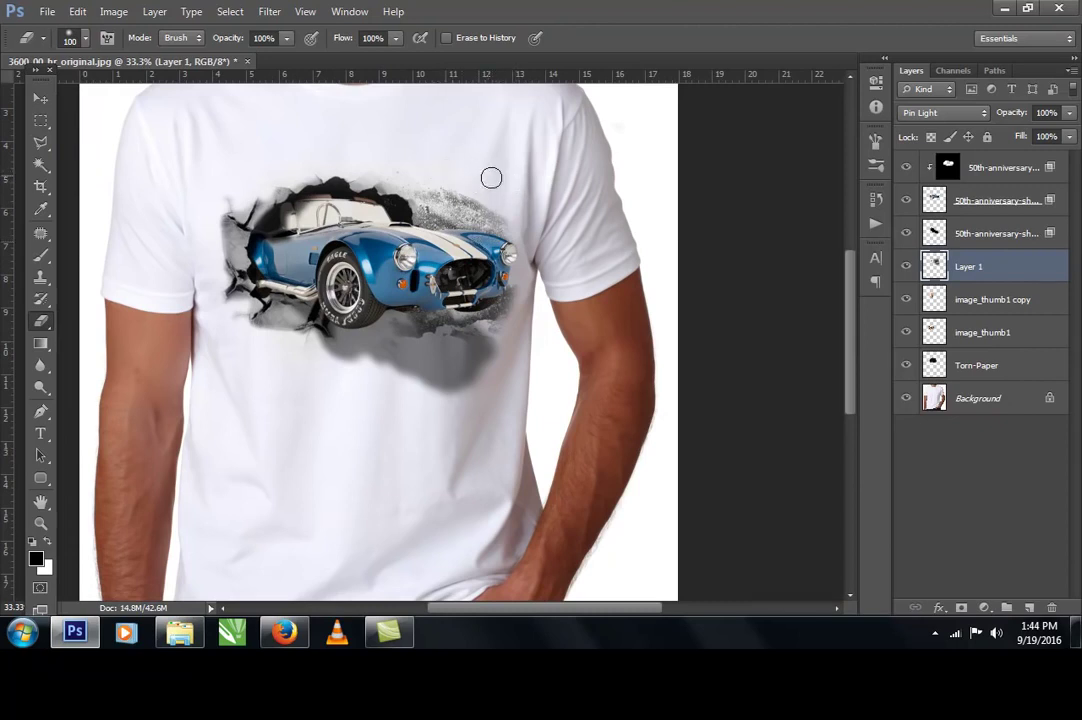
scroll(409, 265, up, 1)
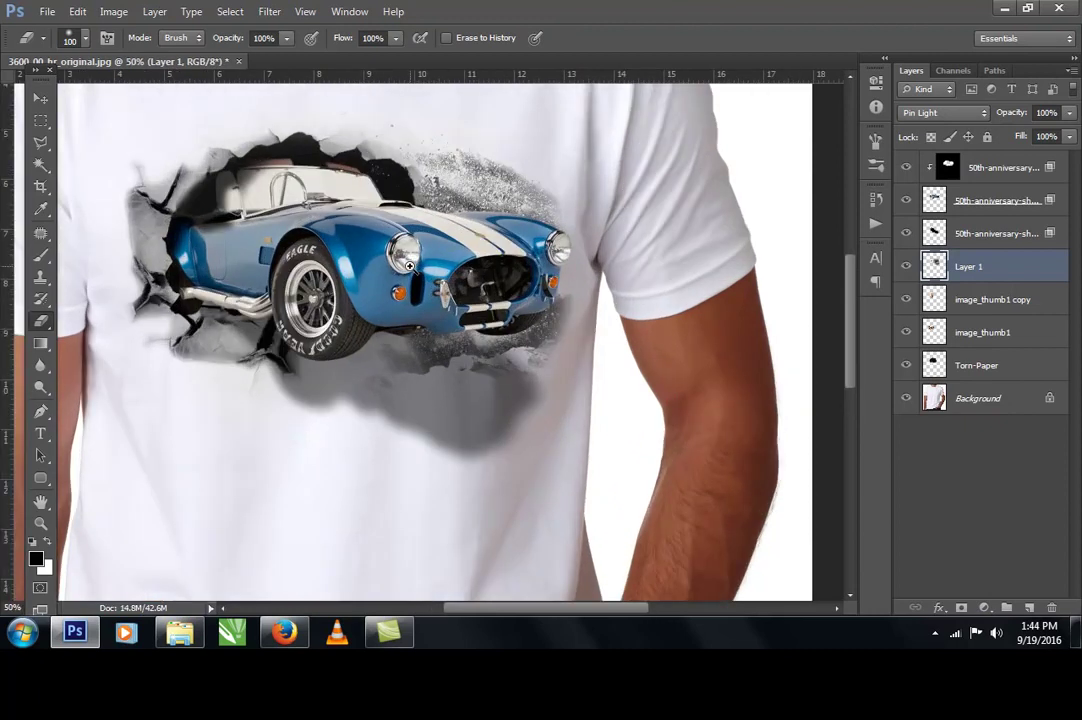
scroll(409, 265, up, 1)
scroll(389, 277, down, 1)
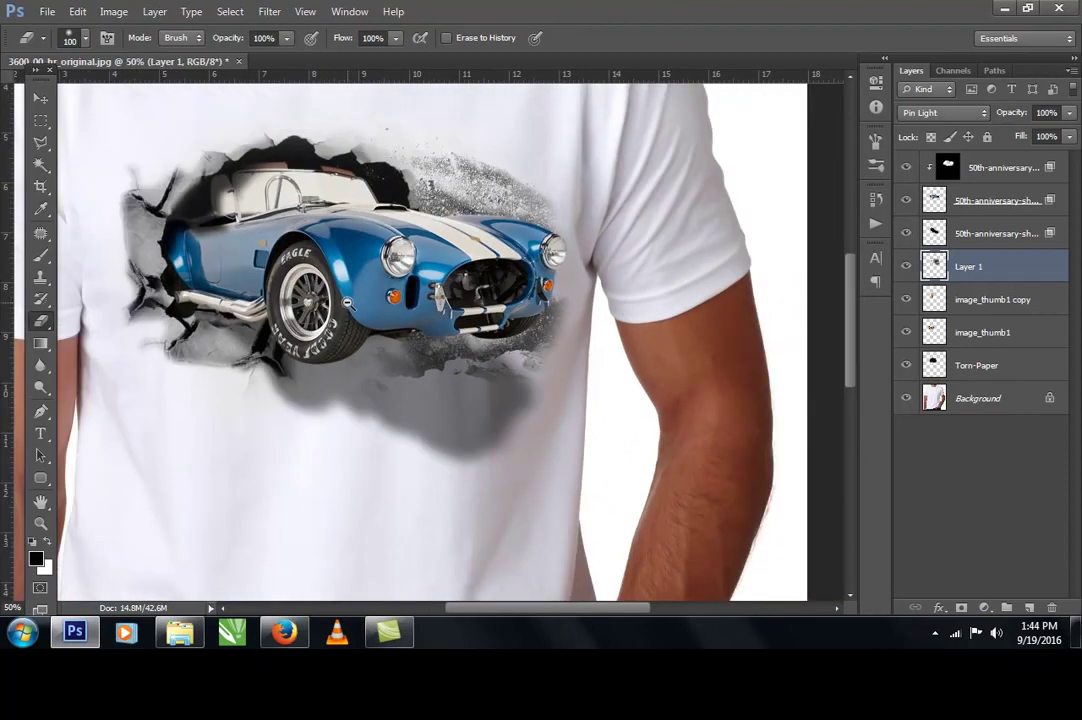
Step: Duplicate the Layer 1 dust texture and move the copy up over the hole's upper edge, above the windshield
scroll(347, 302, down, 1)
scroll(360, 266, up, 1)
scroll(345, 300, down, 2)
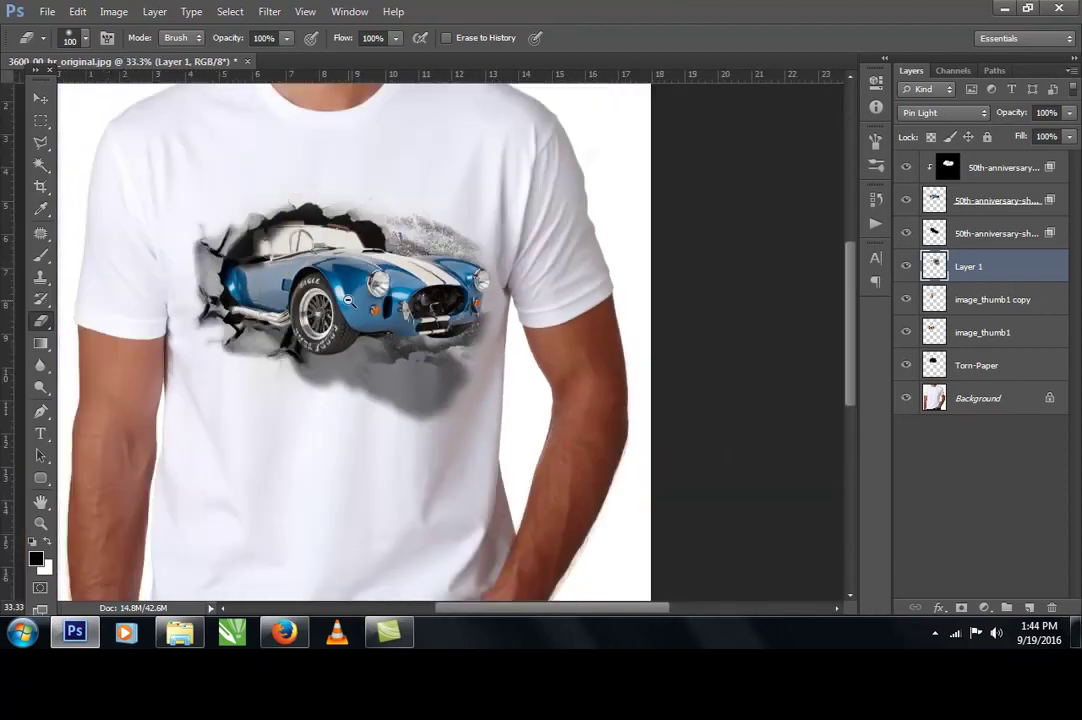
key(ctrl+0)
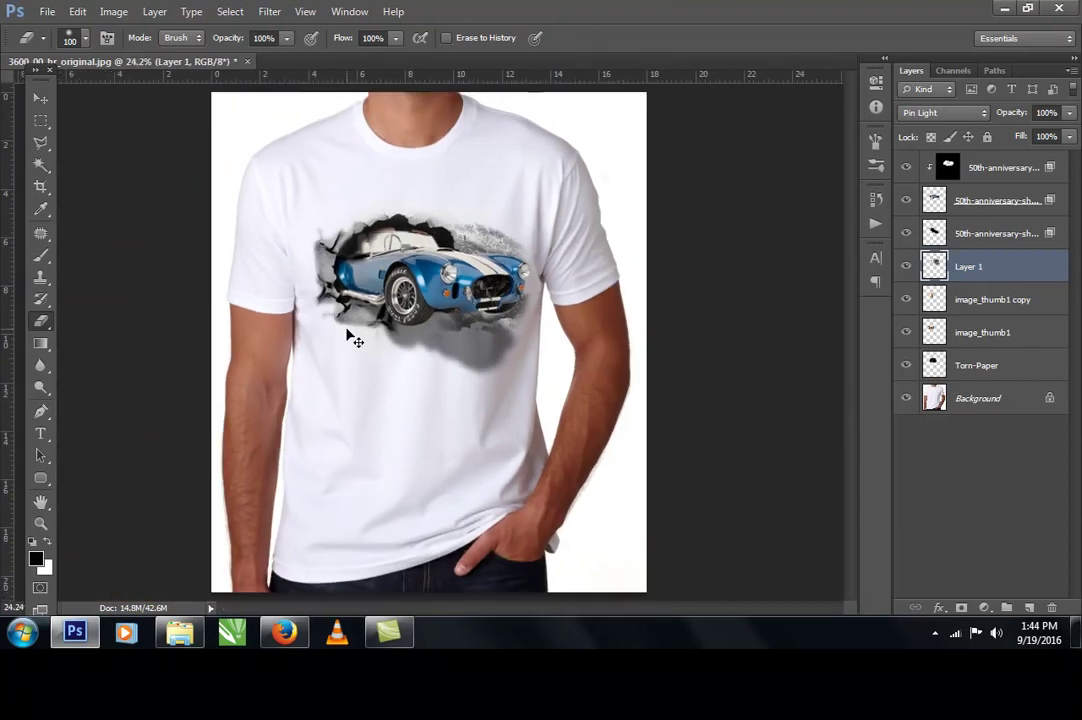
click(40, 99)
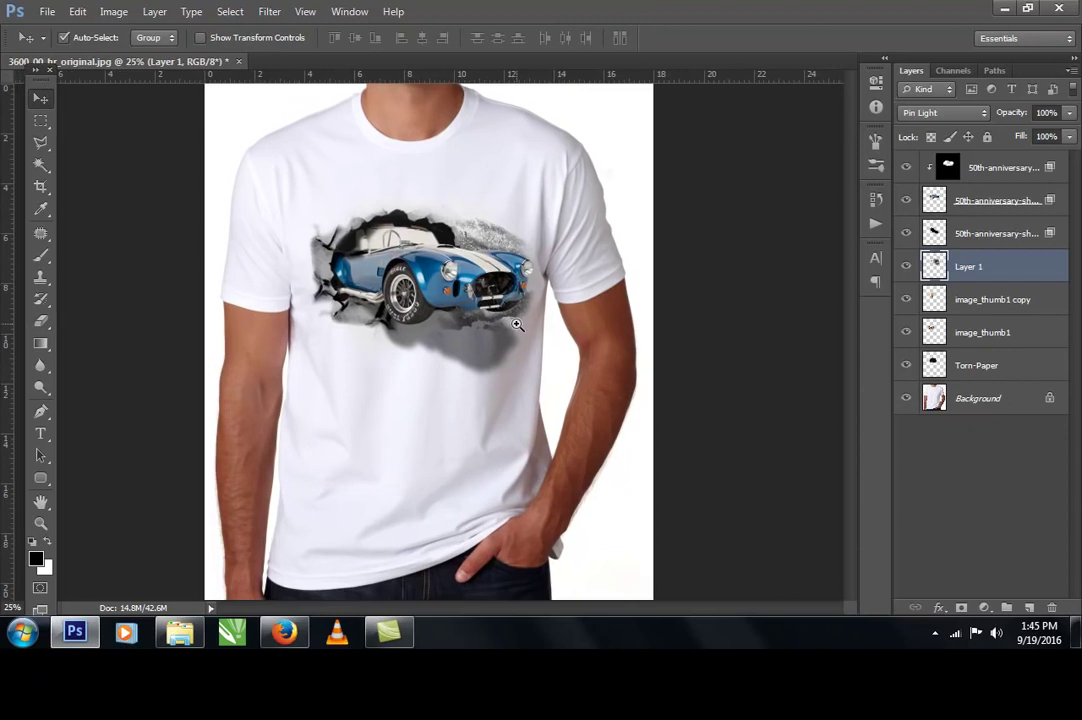
scroll(516, 324, up, 1)
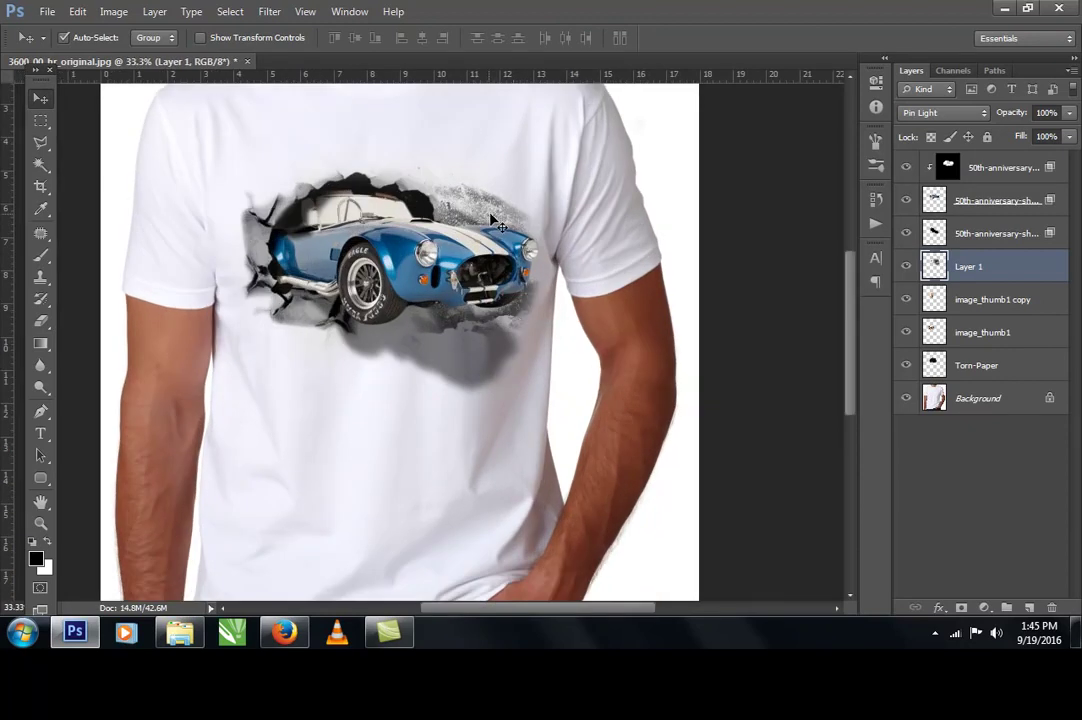
drag(988, 270, 1029, 607)
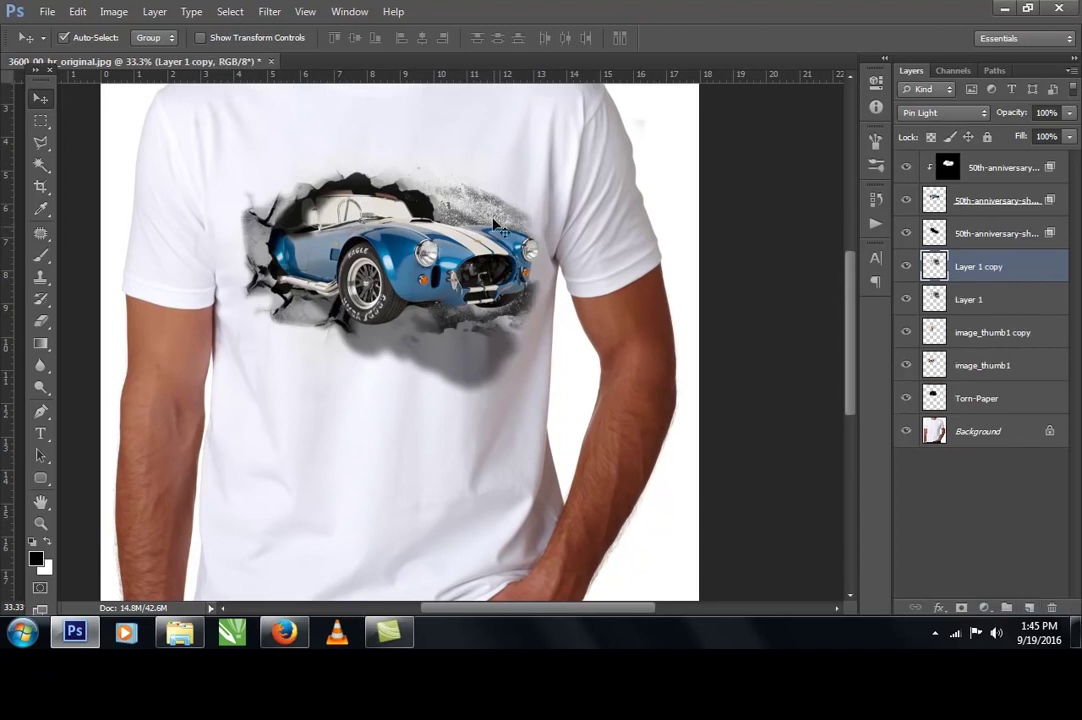
drag(484, 216, 404, 188)
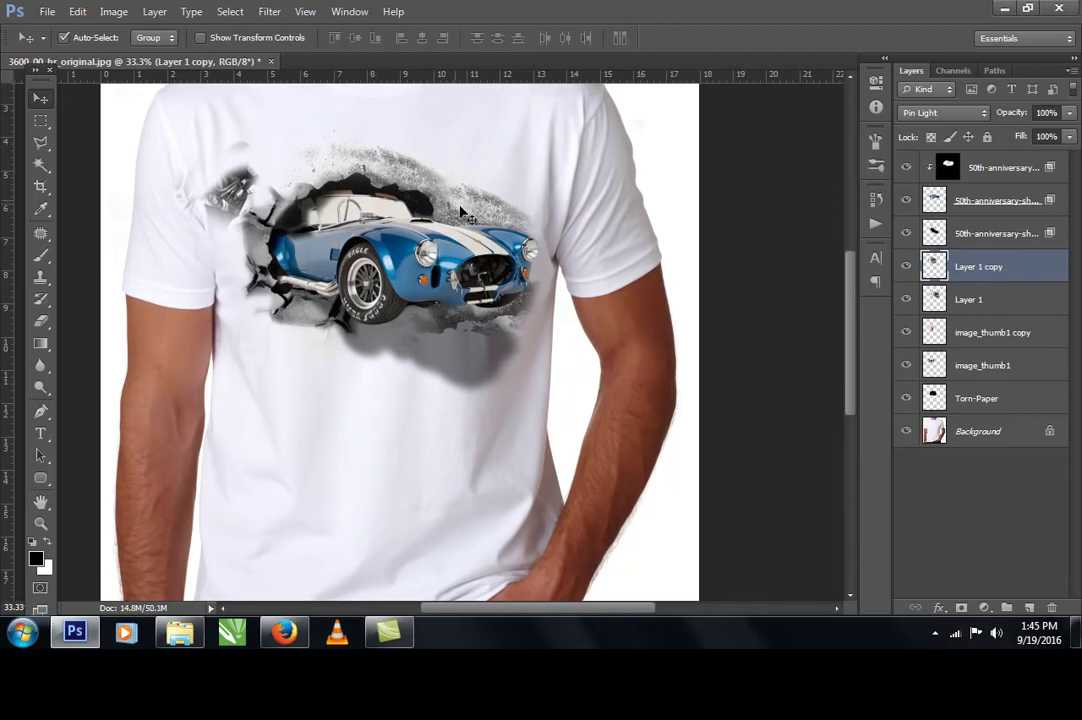
Step: Rotate the dust copy to about -18.85° and reposition it so it follows the hole's upper rim
key(ctrl+t)
drag(567, 375, 598, 290)
drag(409, 172, 431, 174)
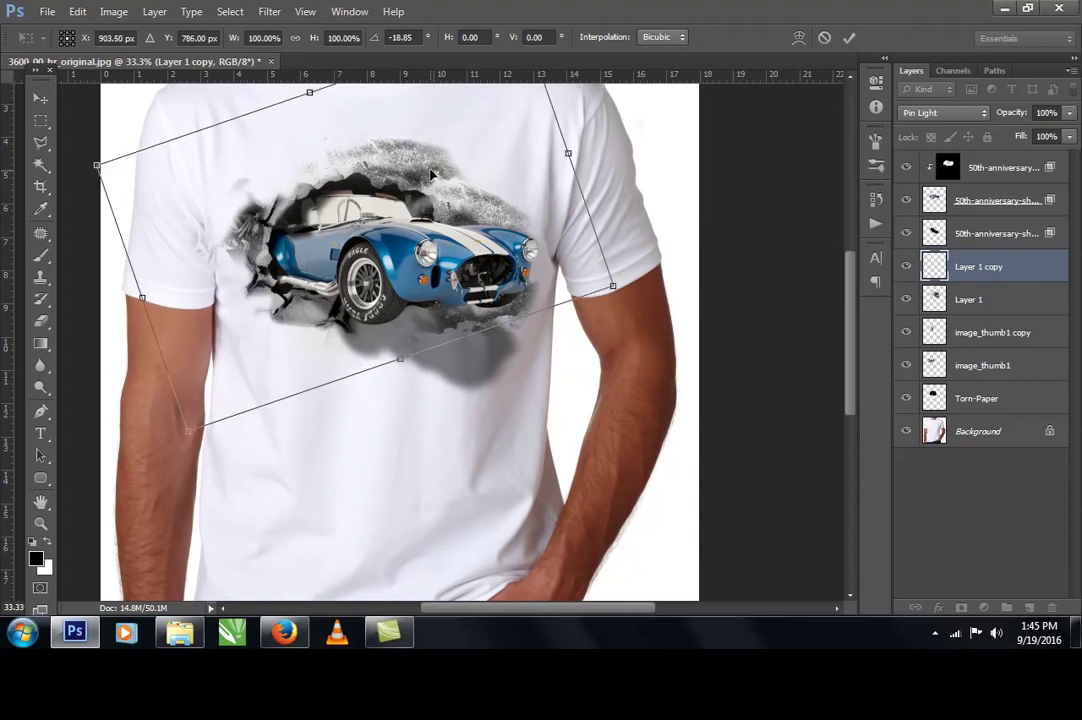
key(Return)
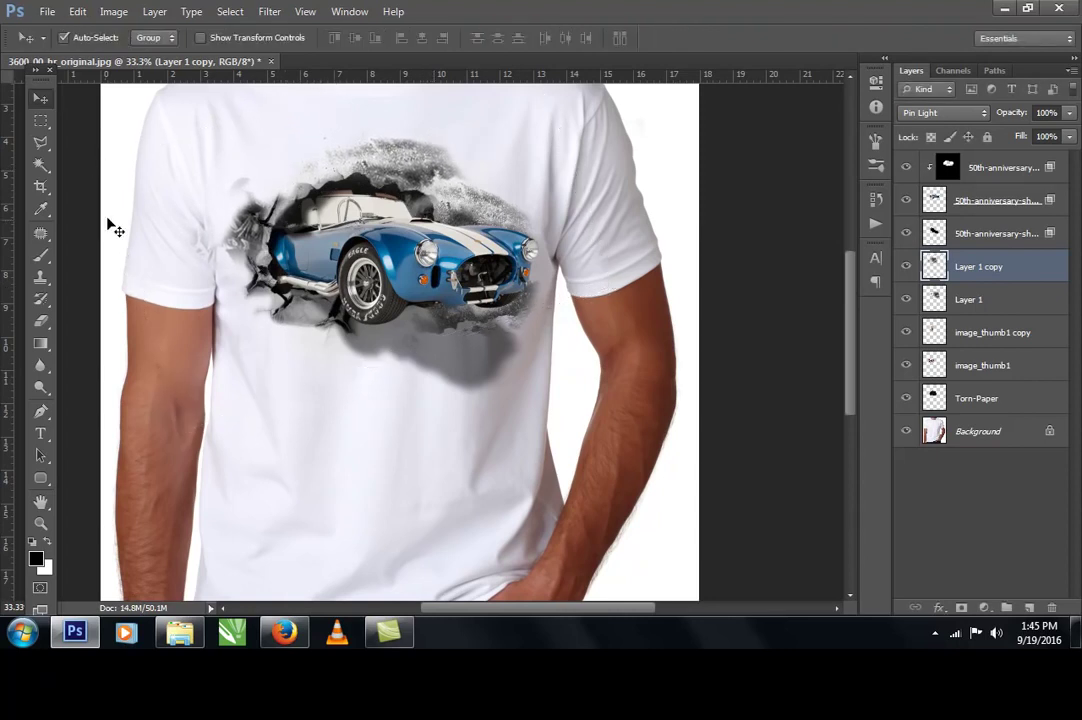
Step: Erase the excess outer dust of Layer 1 copy above and beside the hole with a soft 250 px eraser
click(42, 320)
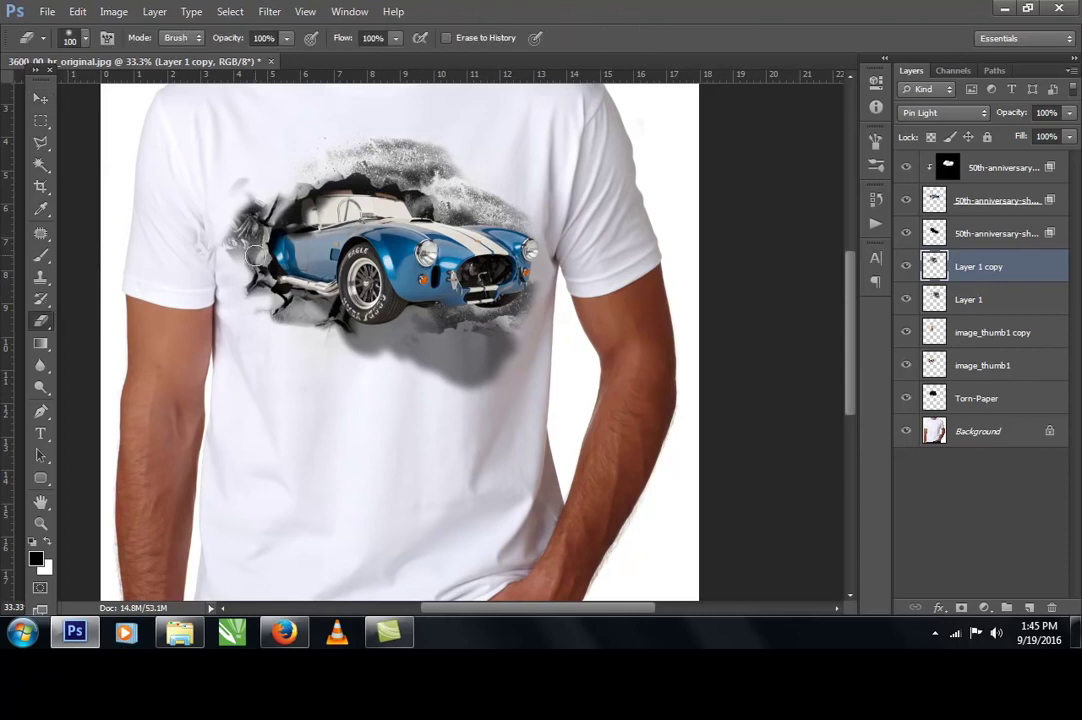
key(bracketright)
key(bracketright)
key(bracketright)
key(bracketright)
key(bracketright)
mouse_move(210, 218)
mouse_down()
mouse_move(249, 193)
mouse_move(249, 276)
mouse_move(288, 162)
mouse_move(278, 178)
mouse_up()
mouse_move(467, 150)
mouse_down()
mouse_move(372, 123)
mouse_move(396, 135)
mouse_move(329, 135)
mouse_move(351, 123)
mouse_move(314, 143)
mouse_move(455, 141)
mouse_move(407, 124)
mouse_up()
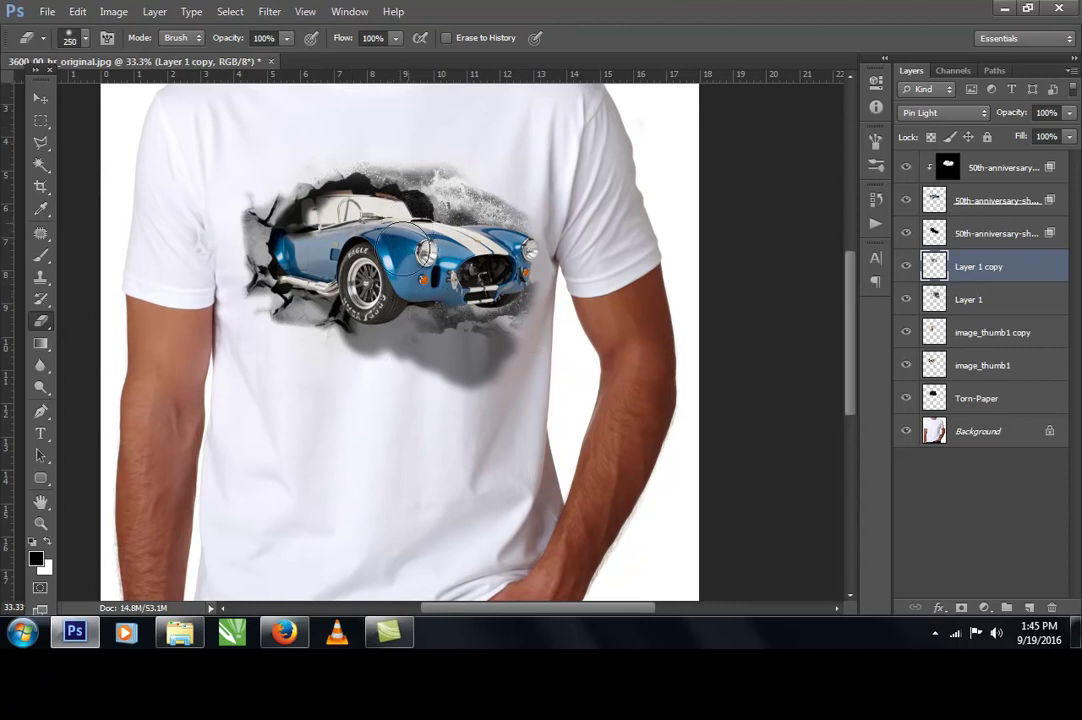
scroll(397, 154, up, 2)
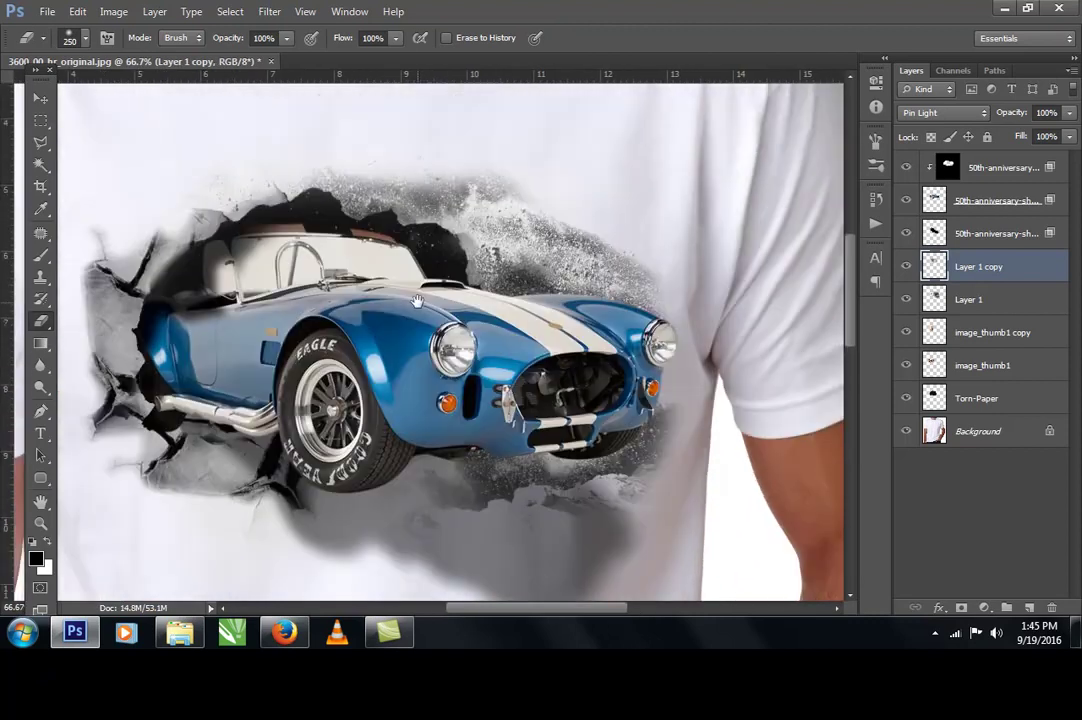
key(bracketleft)
key(bracketleft)
key(bracketleft)
key(bracketleft)
key(ctrl+minus)
key(ctrl+minus)
key(ctrl+minus)
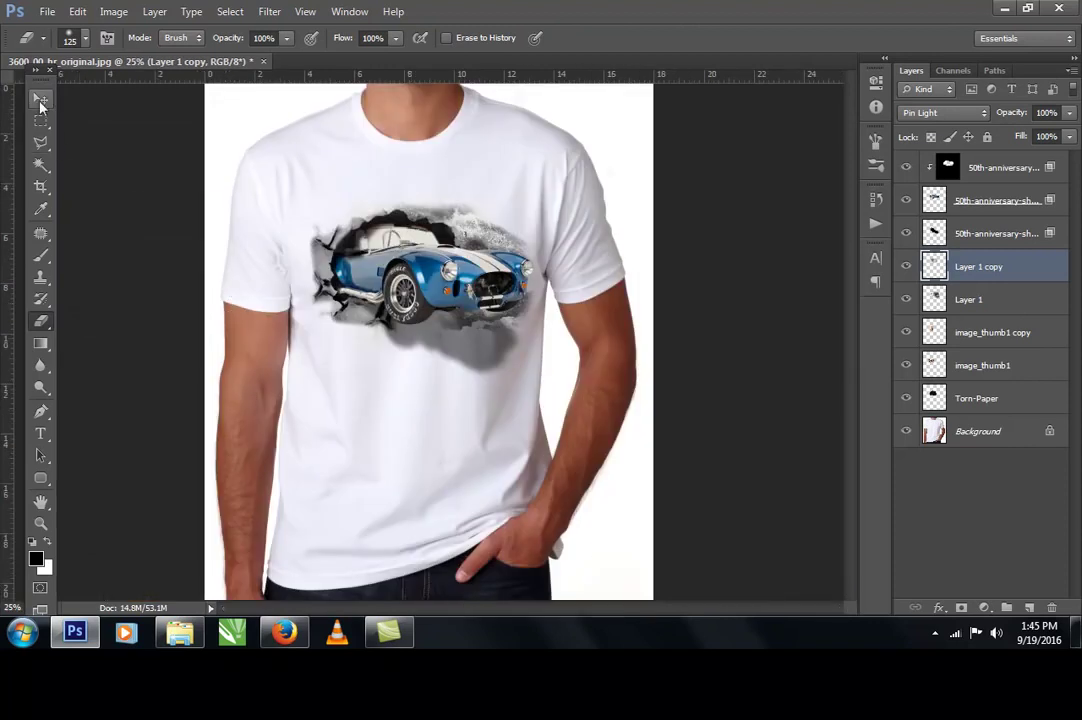
Step: Select every layer from the top one through Torn-Paper and shift the whole design slightly lower on the chest
key(v)
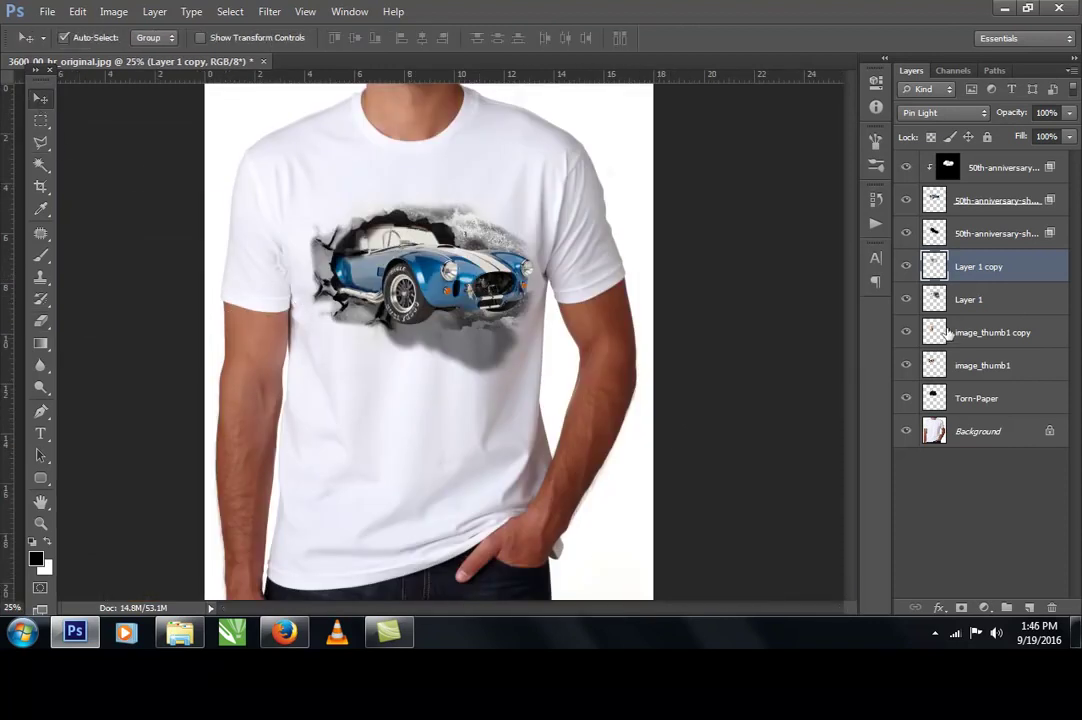
click(1002, 170)
shift+click(987, 398)
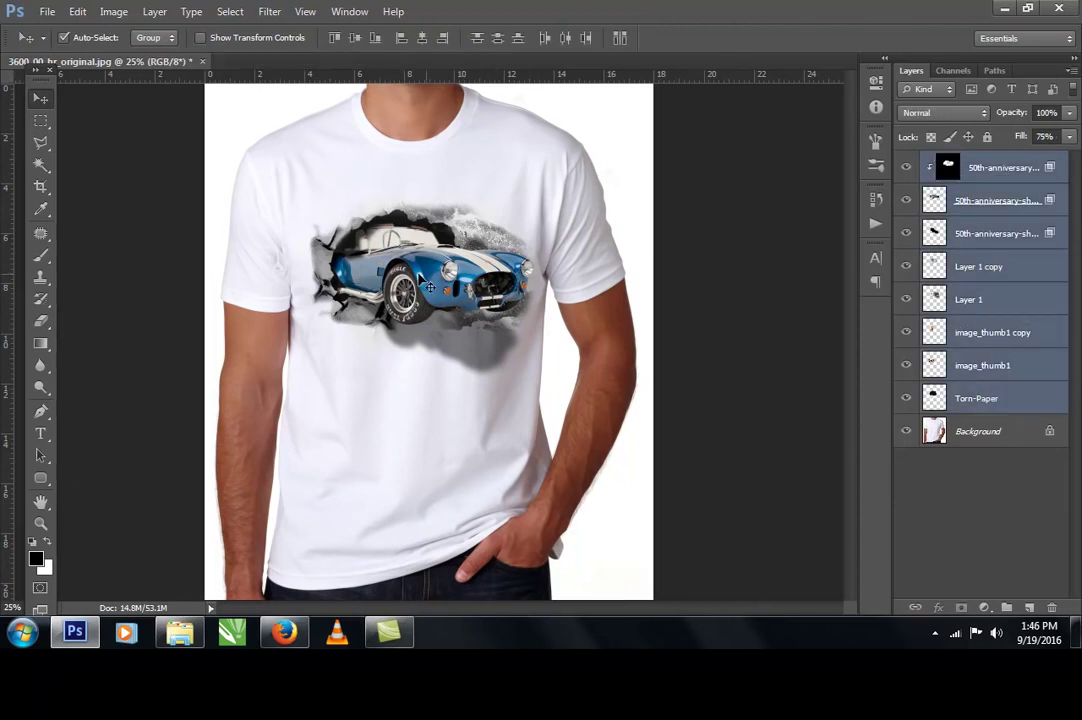
mouse_move(413, 283)
mouse_down()
mouse_move(402, 278)
mouse_move(419, 298)
mouse_up()
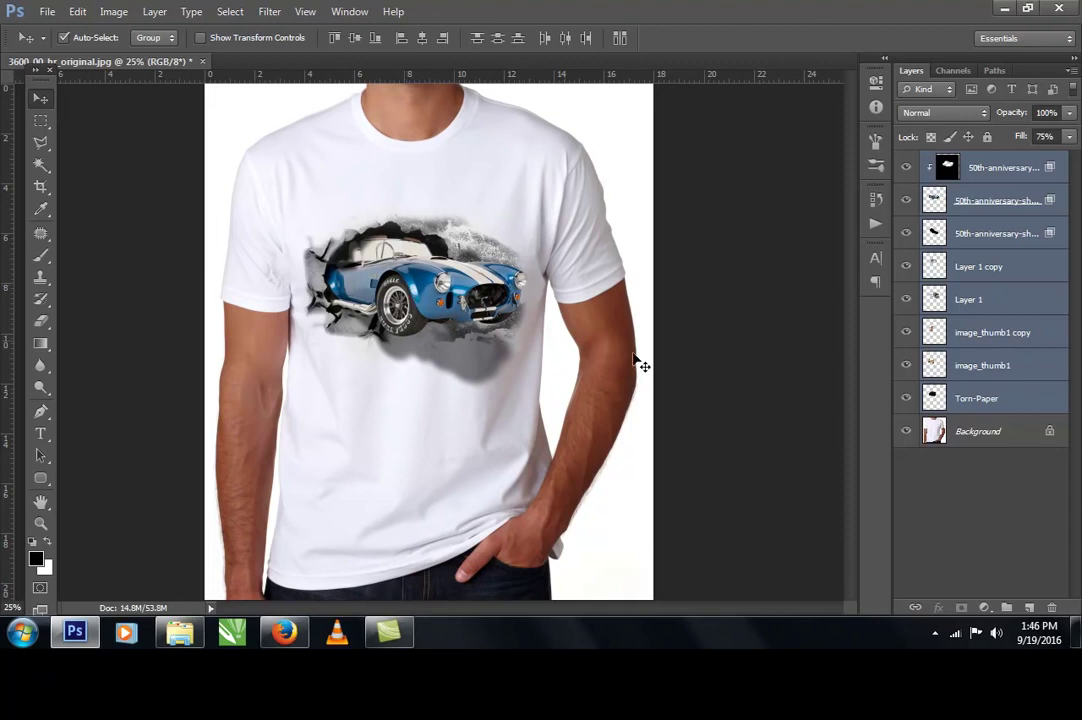
Step: Set the fill of Layer 1 copy to 55% and the fill of Layer 1 to 75%
click(985, 234)
click(988, 272)
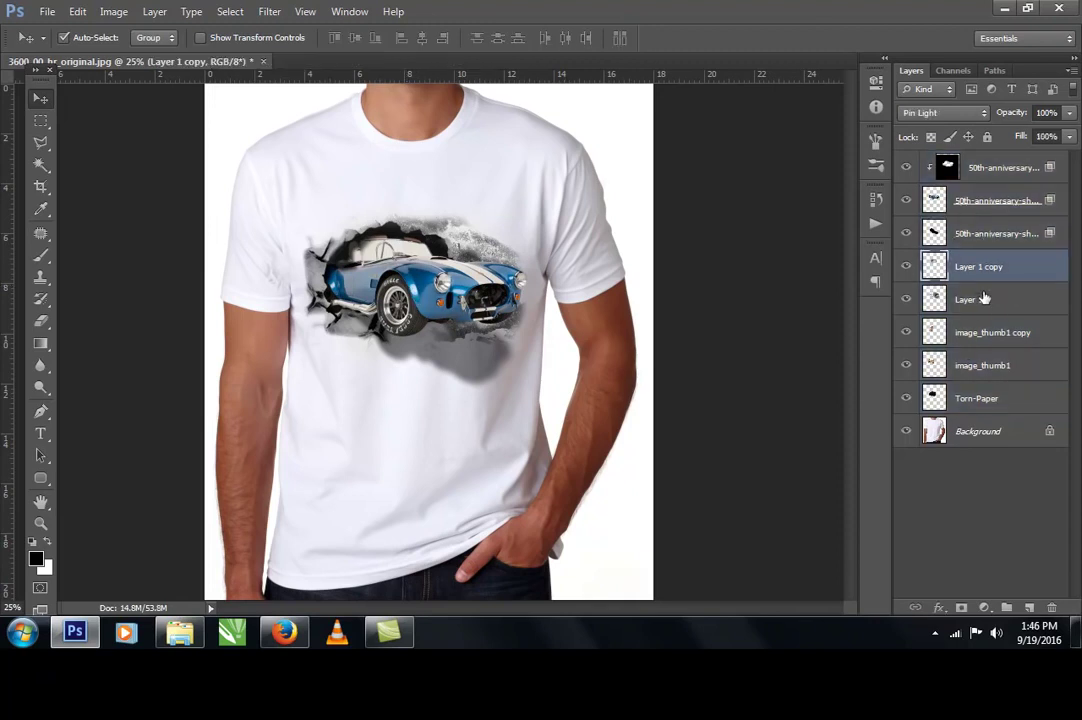
click(983, 298)
click(972, 268)
click(43, 323)
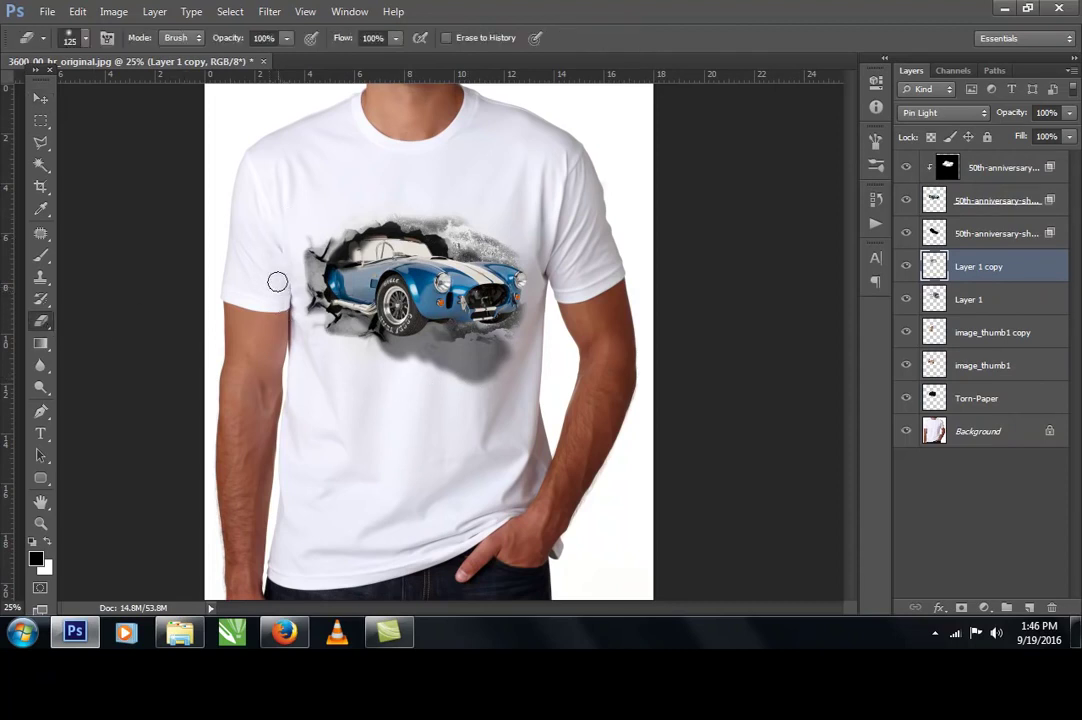
scroll(456, 317, up, 2)
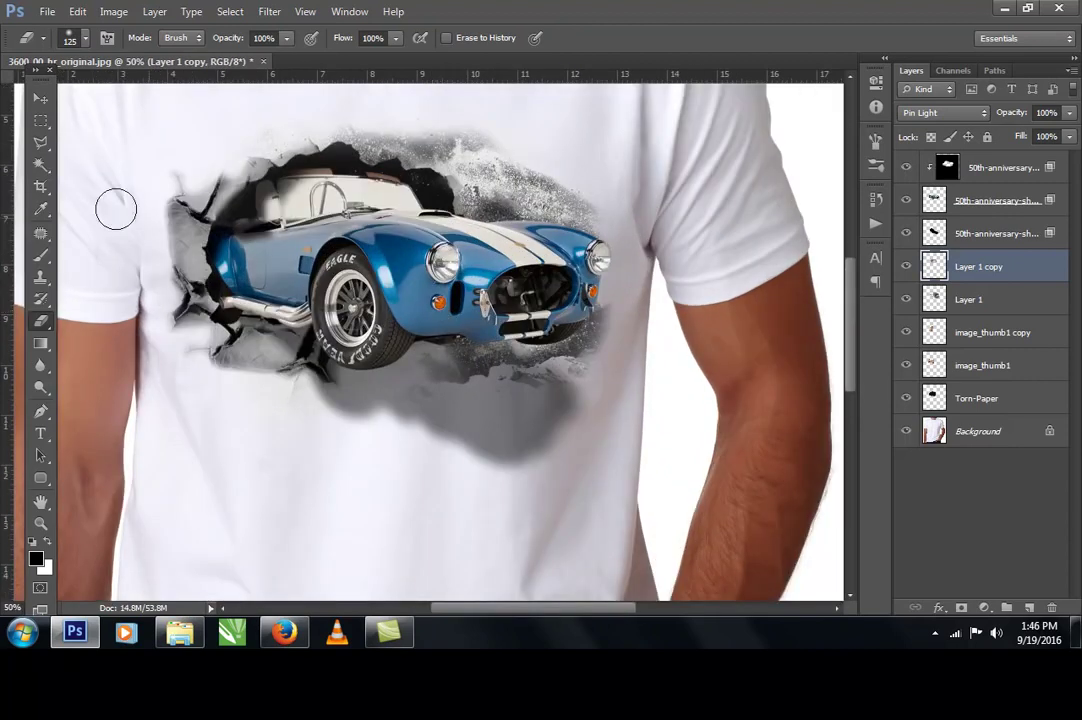
click(40, 97)
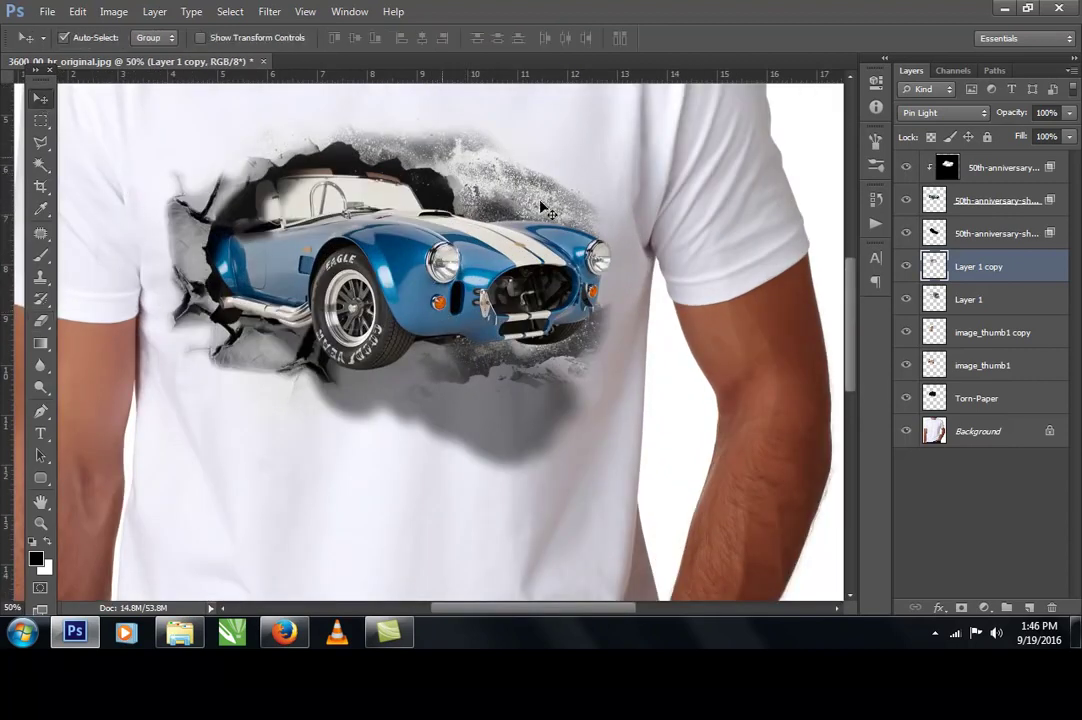
click(1070, 137)
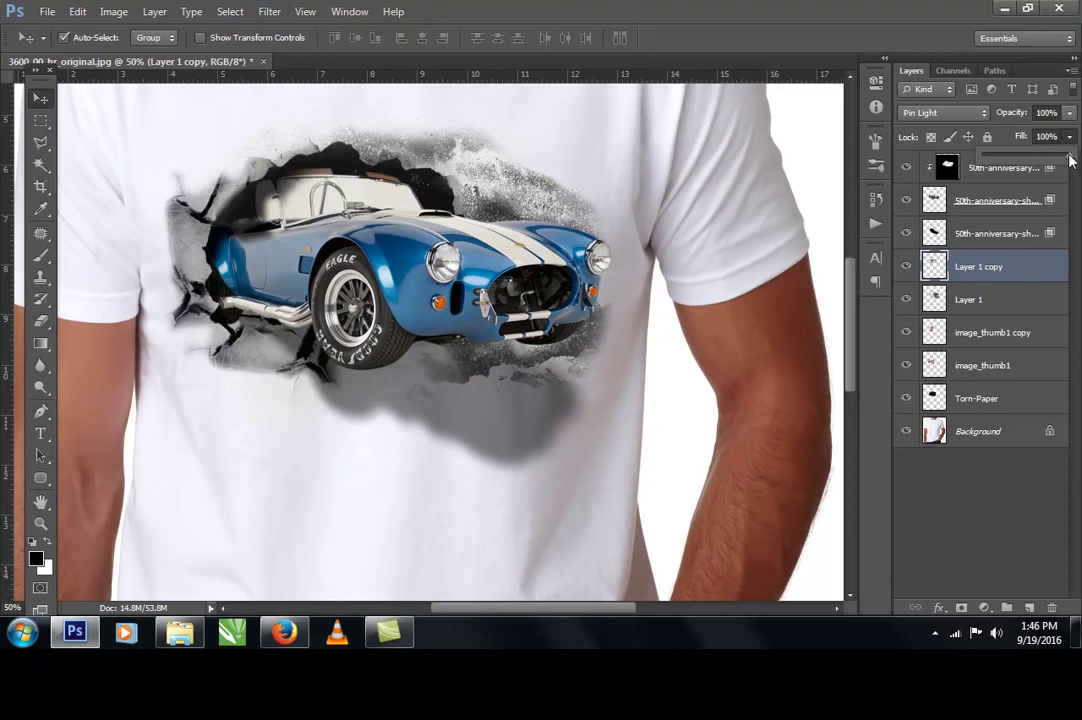
drag(1062, 161, 1049, 161)
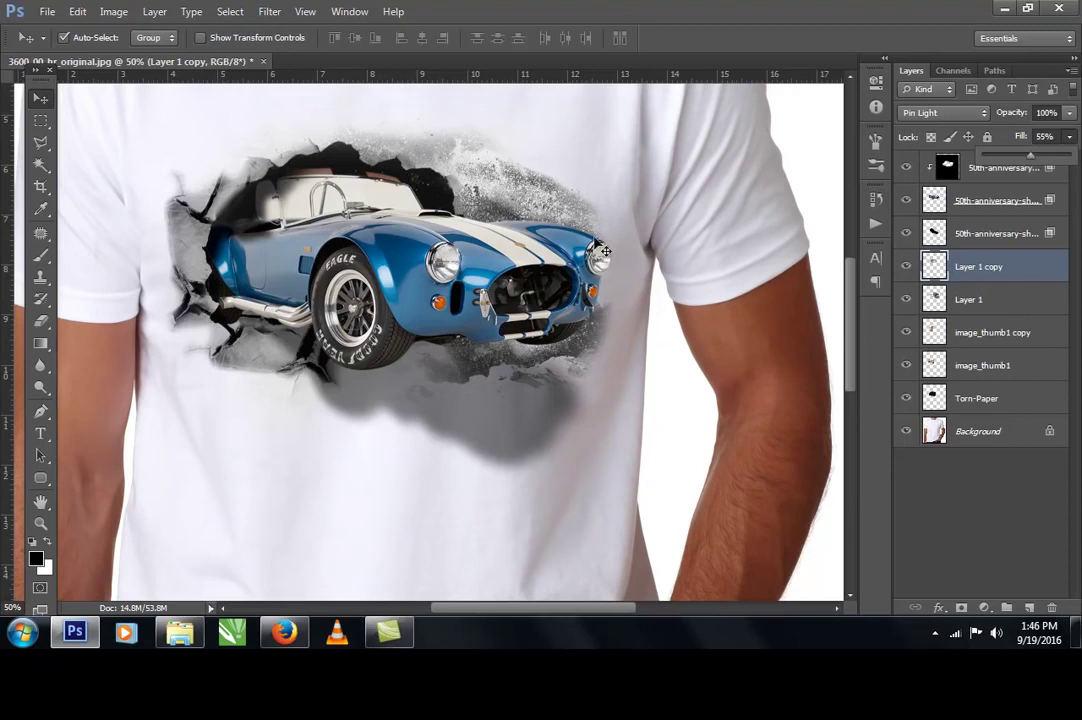
click(1000, 299)
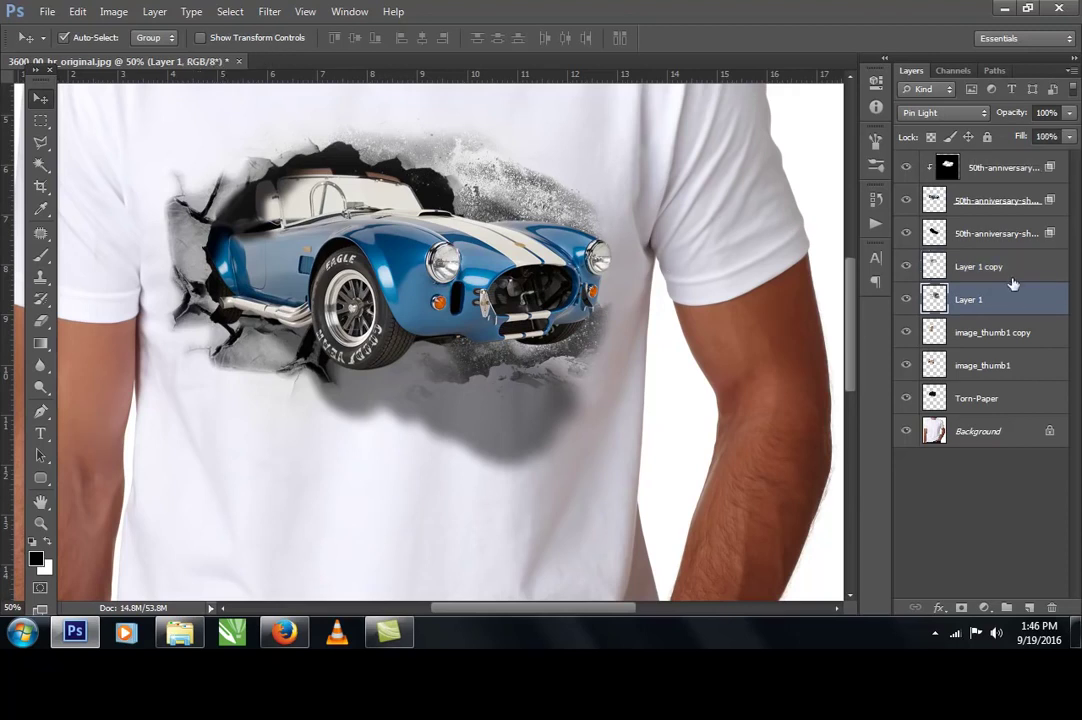
drag(1070, 142, 1068, 160)
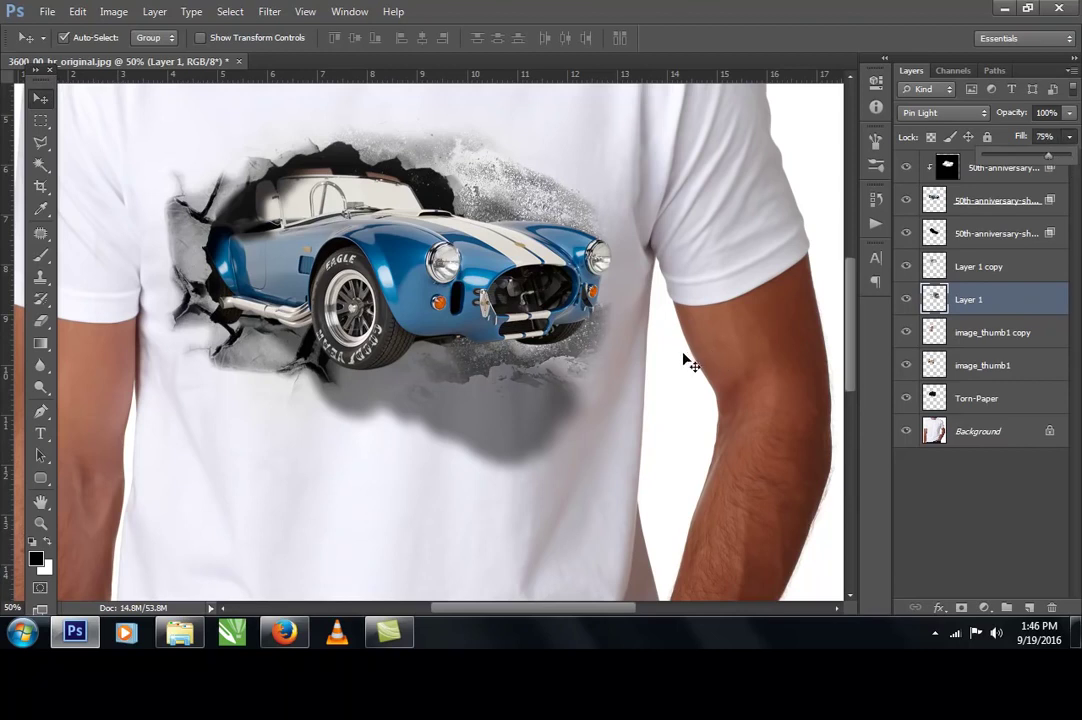
Step: Nudge the Layer 1 dust slightly outward past the car's front headlight
scroll(527, 322, down, 1)
scroll(520, 314, up, 2)
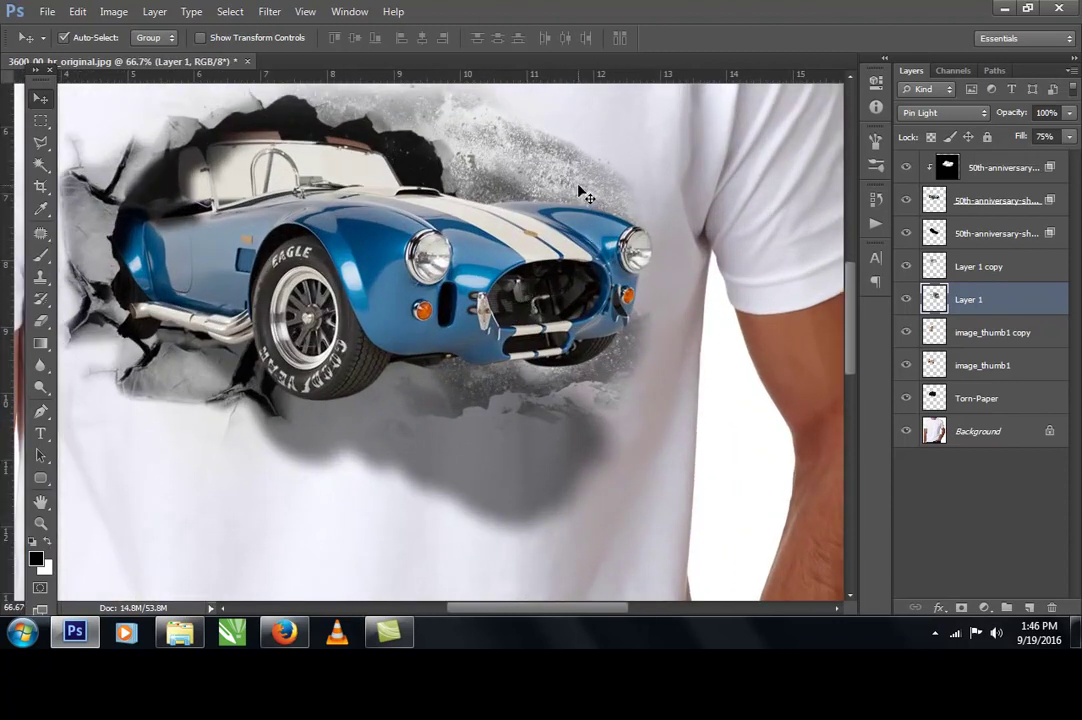
drag(583, 193, 600, 194)
key(ctrl+minus)
key(ctrl+minus)
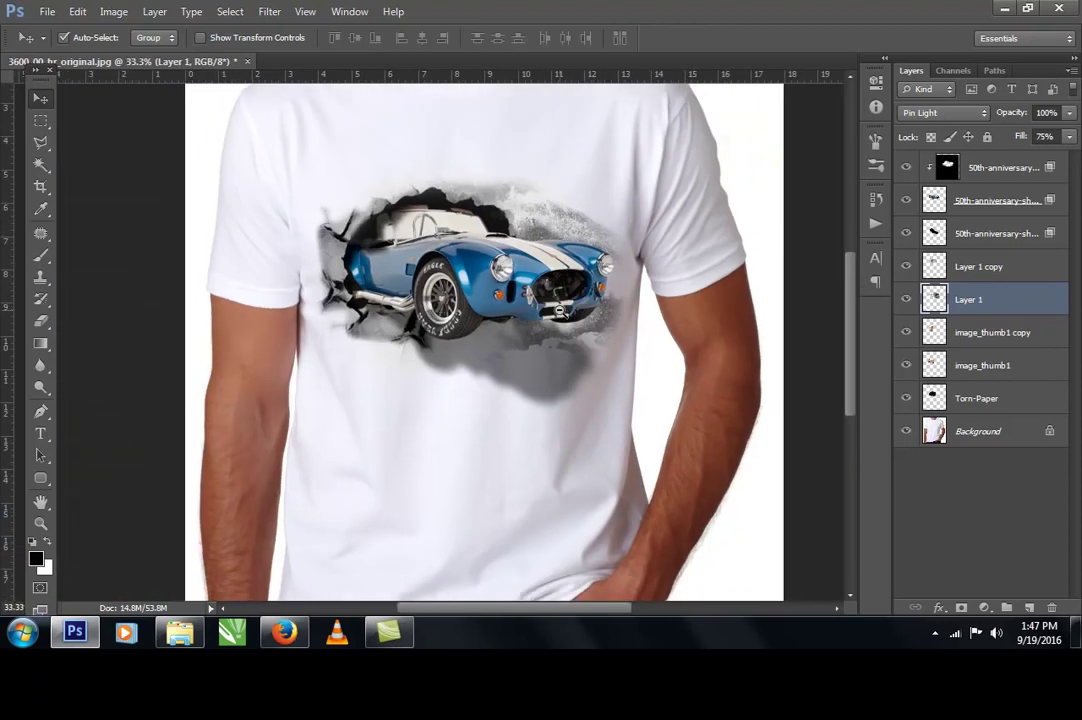
key(ctrl+minus)
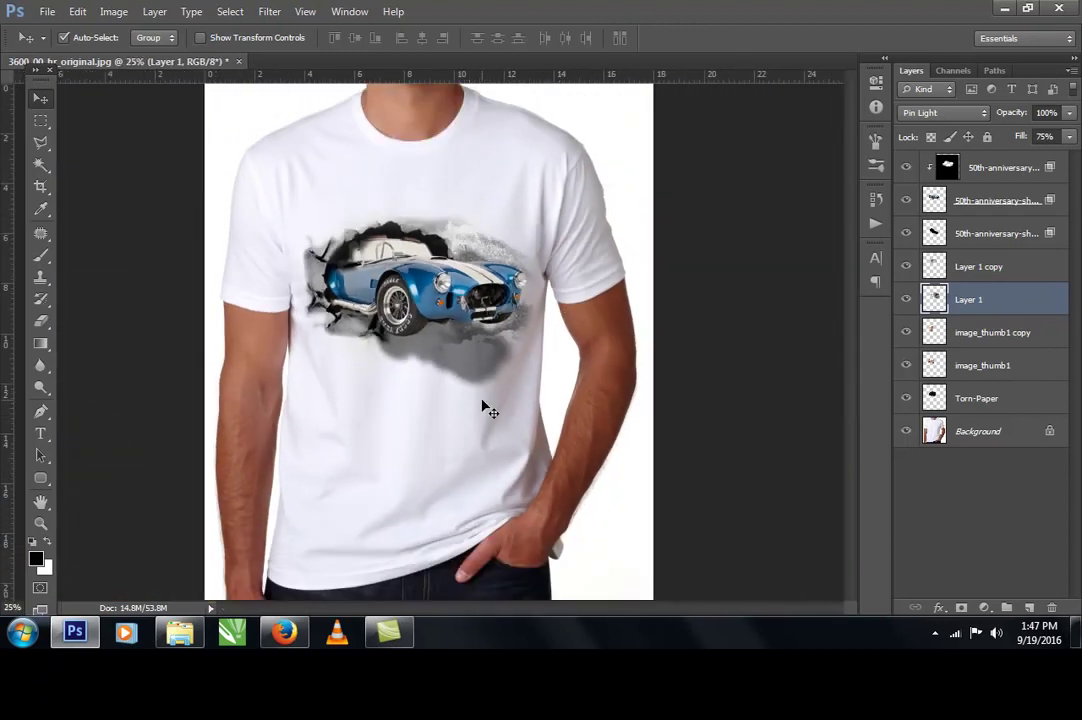
Step: Add the text REAL MAN in 6 pt Calibri Bold on the chest above the car
click(40, 433)
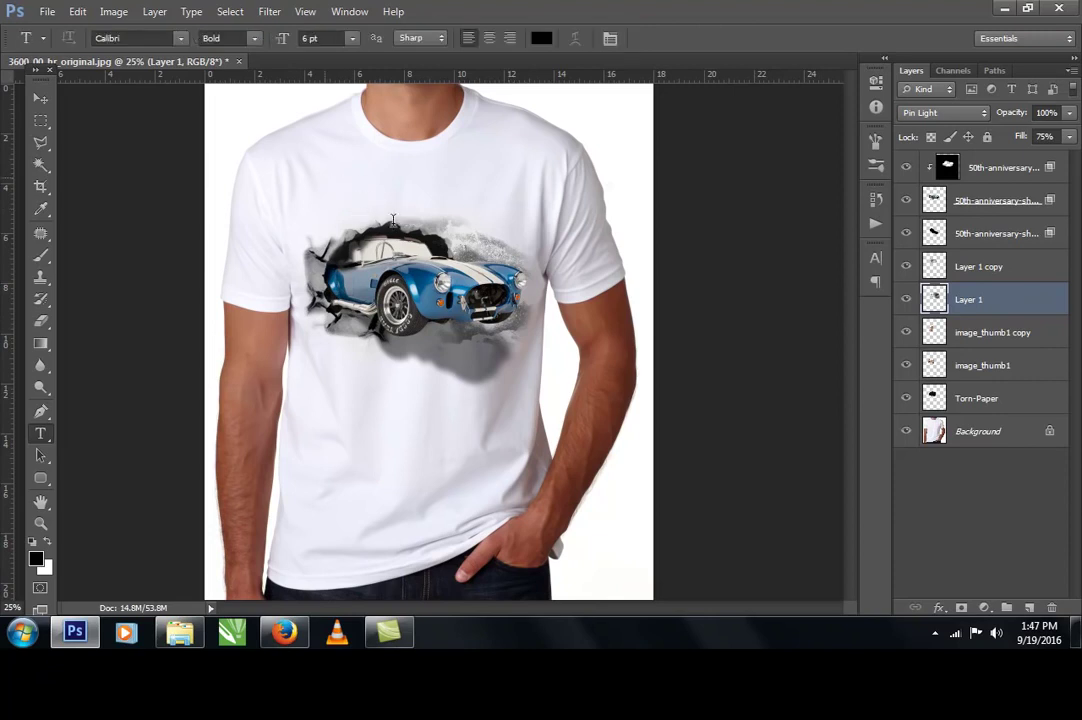
click(324, 177)
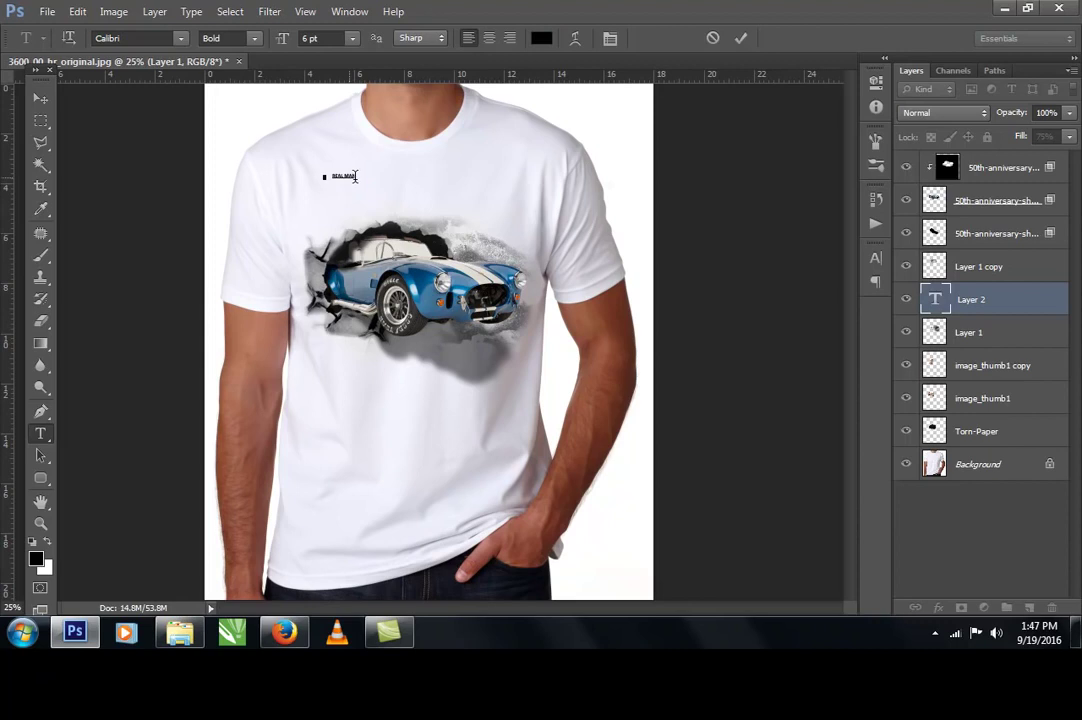
key(ctrl+a)
drag(323, 186, 346, 187)
click(40, 98)
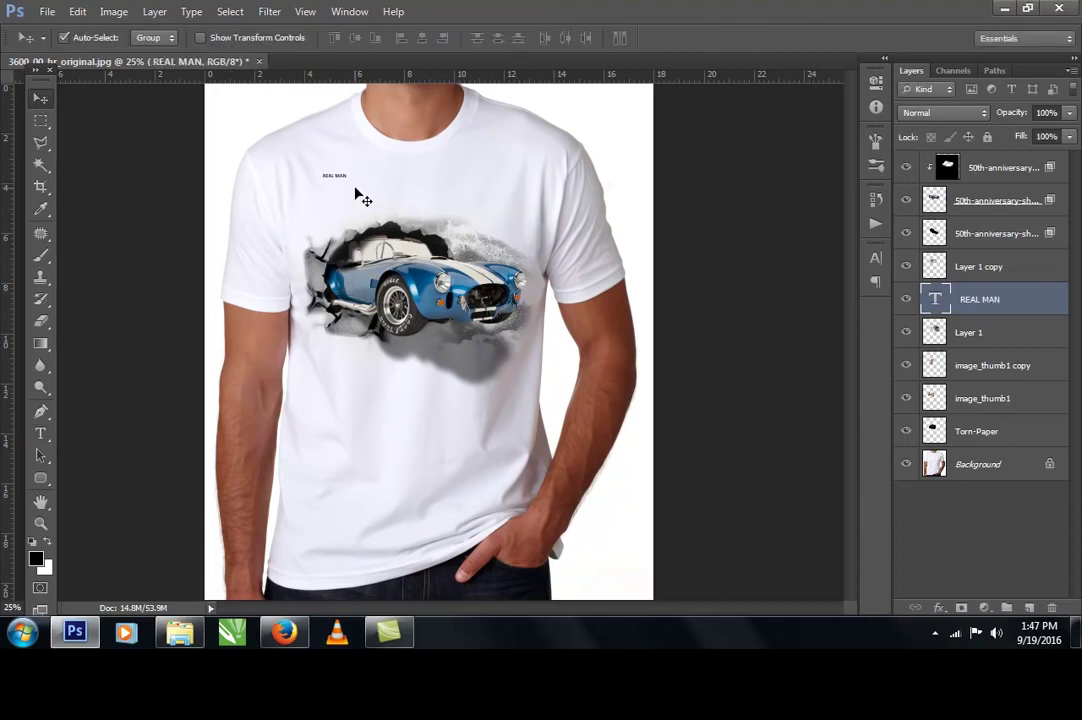
Step: Scale the REAL MAN text up to about 30.8 pt and place it centred above the car
key(ctrl+t)
drag(397, 212, 476, 205)
key(Return)
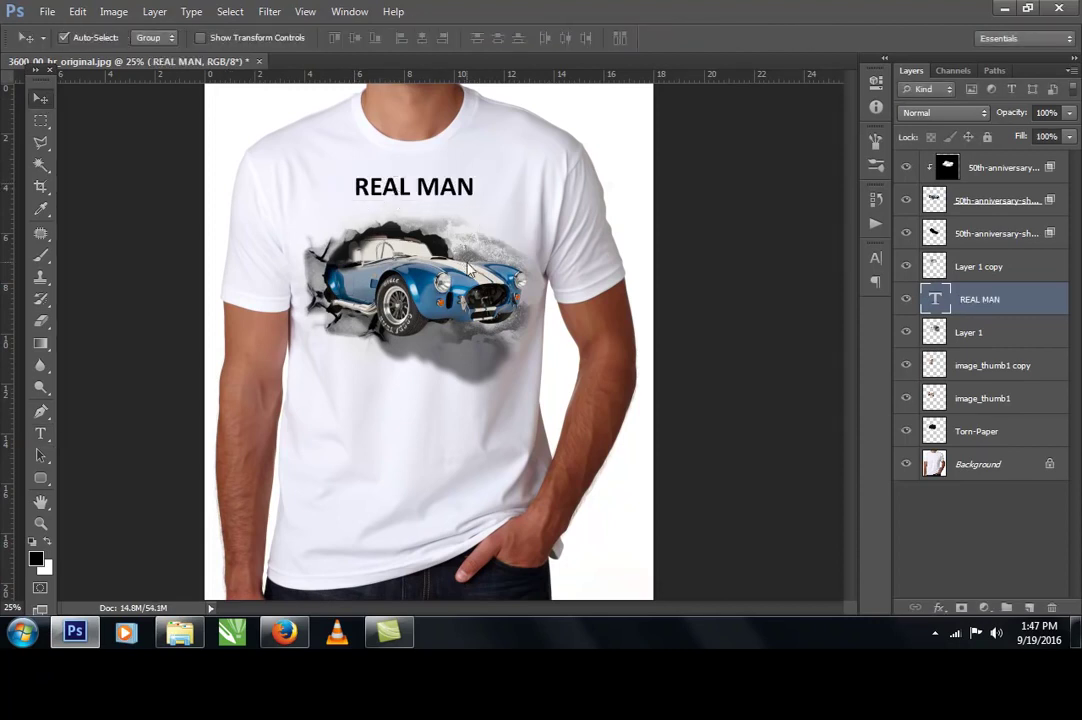
Step: Delete the blank spaces in front of REAL MAN in the text layer
key(t)
click(358, 186)
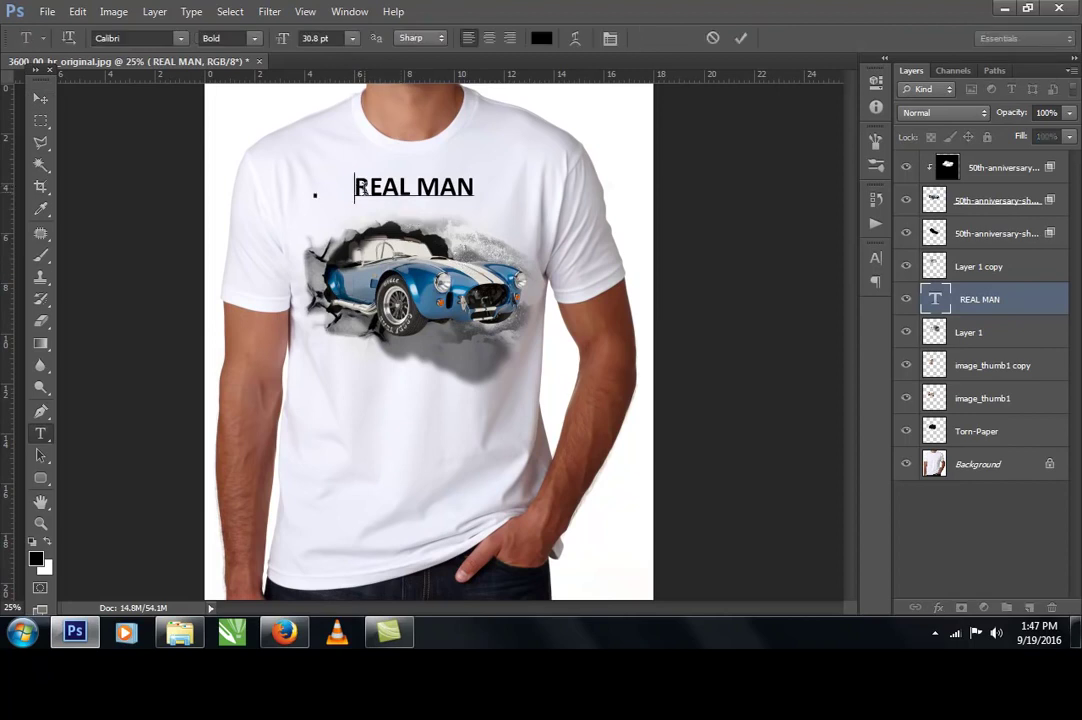
key(BackSpace)
key(BackSpace)
key(BackSpace)
key(BackSpace)
key(BackSpace)
key(BackSpace)
key(BackSpace)
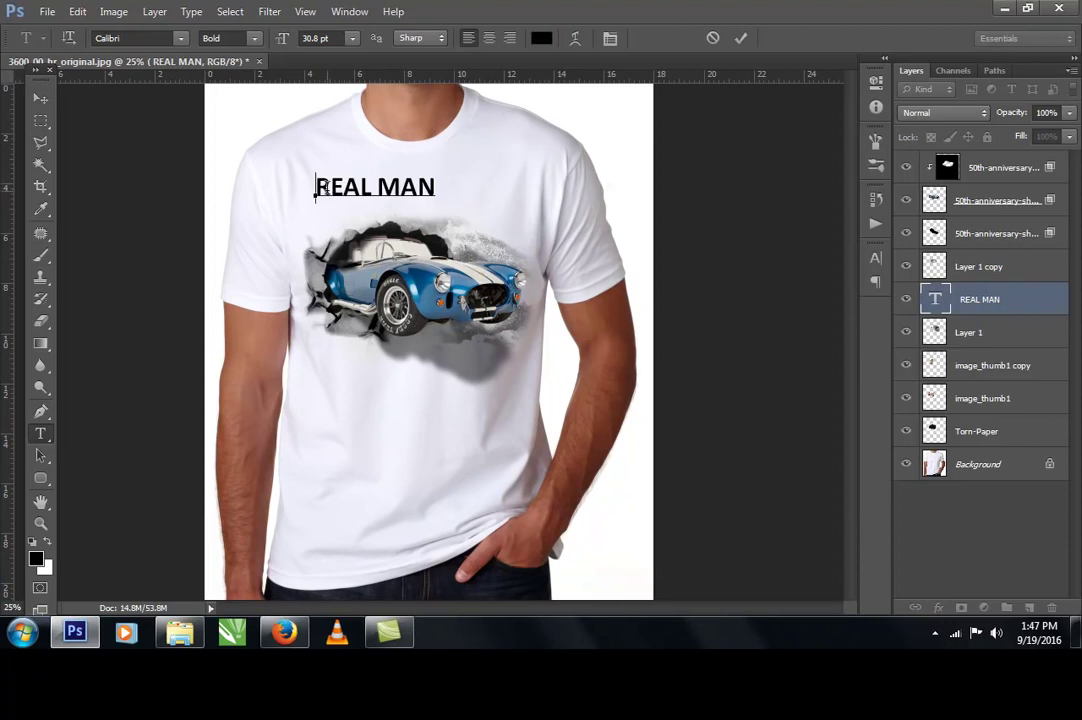
Step: Change the font of all the REAL MAN text to Rockwell Extra Bold
drag(324, 186, 316, 182)
key(ctrl+a)
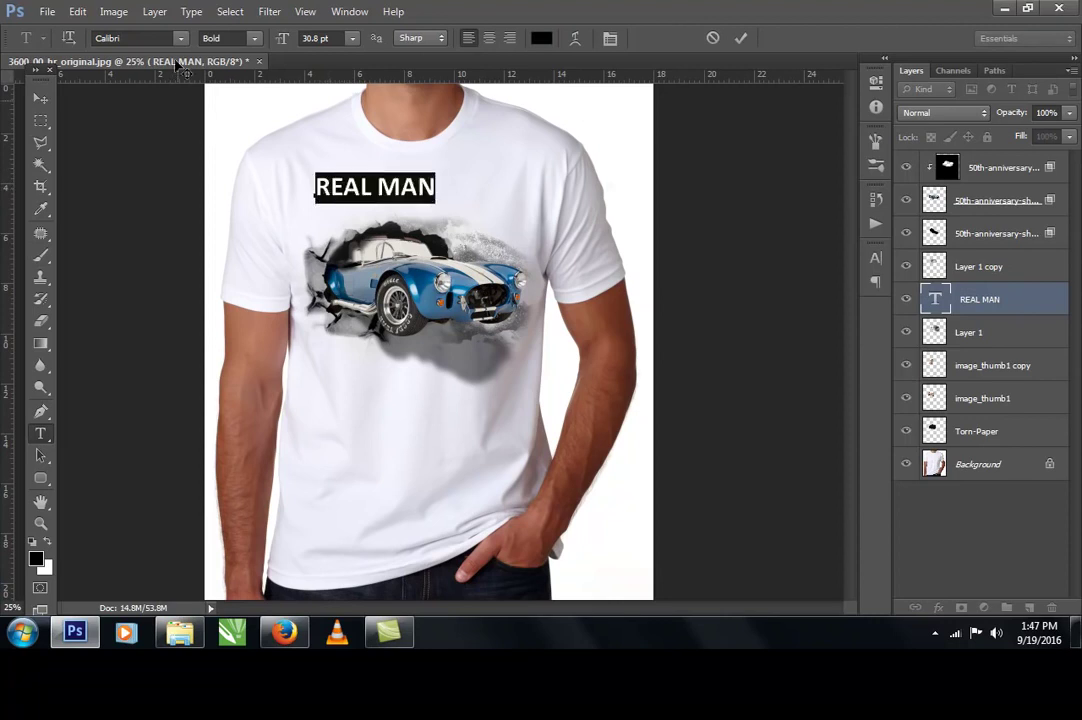
click(181, 39)
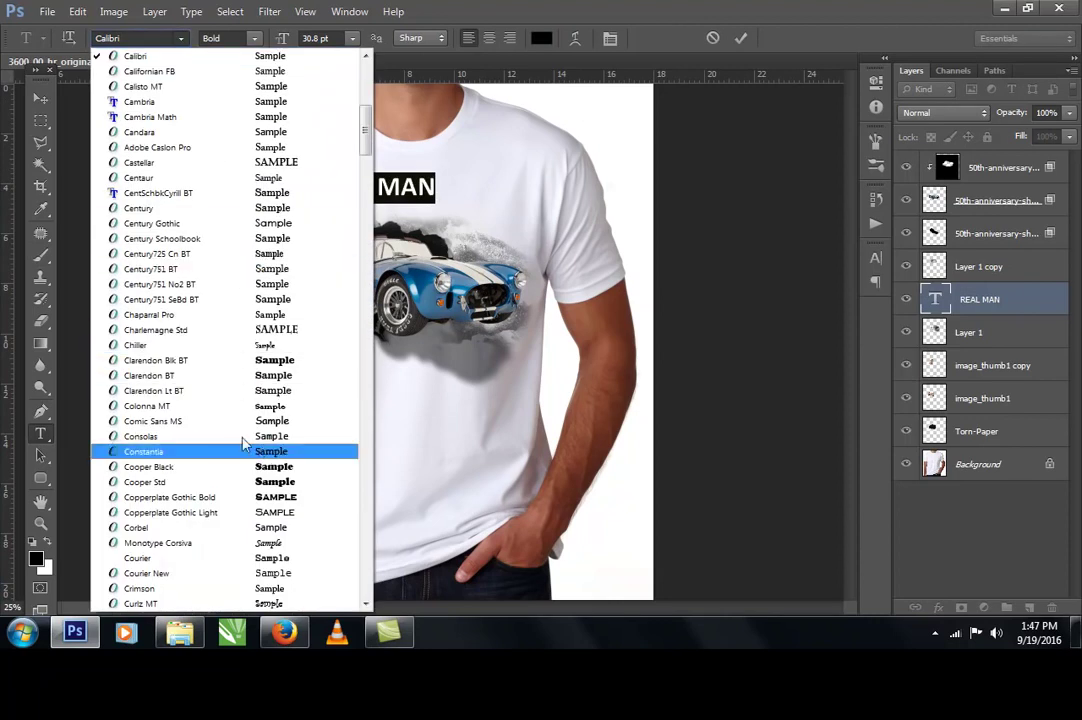
scroll(245, 465, up, 2)
scroll(251, 374, down, 7)
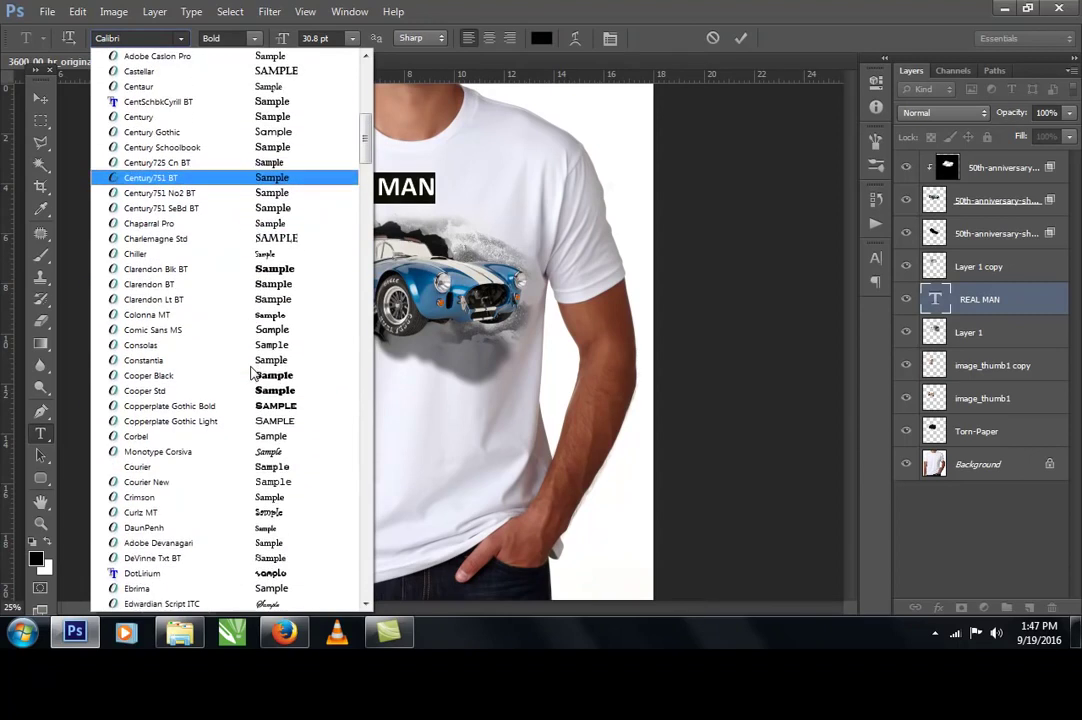
scroll(252, 372, down, 8)
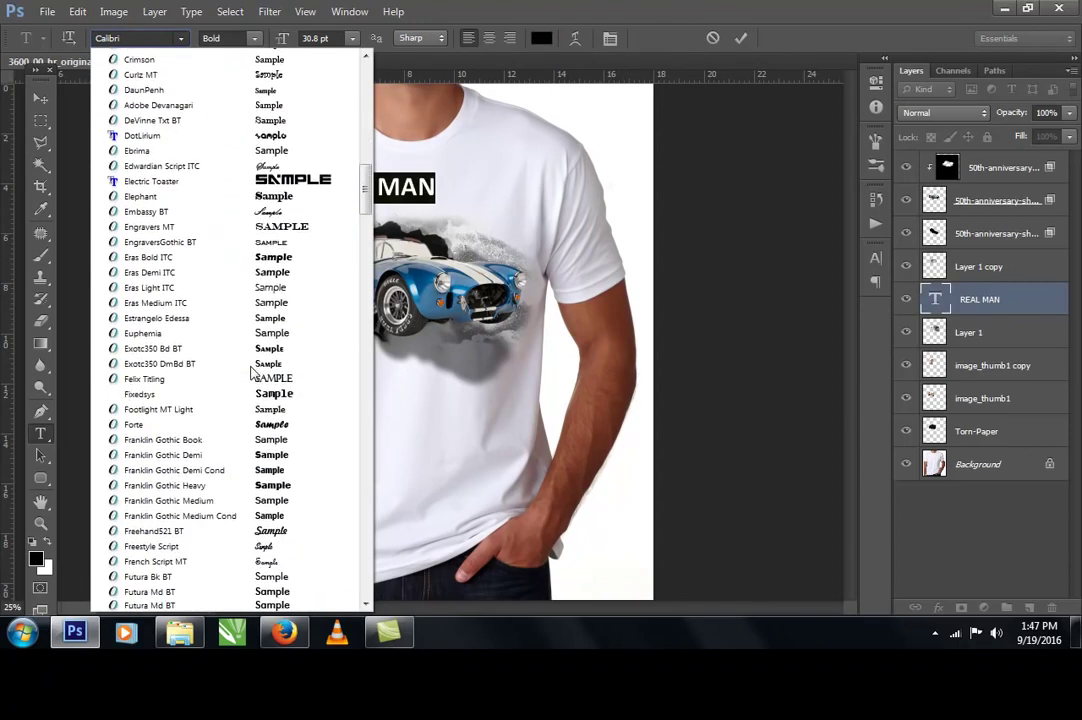
scroll(252, 372, down, 10)
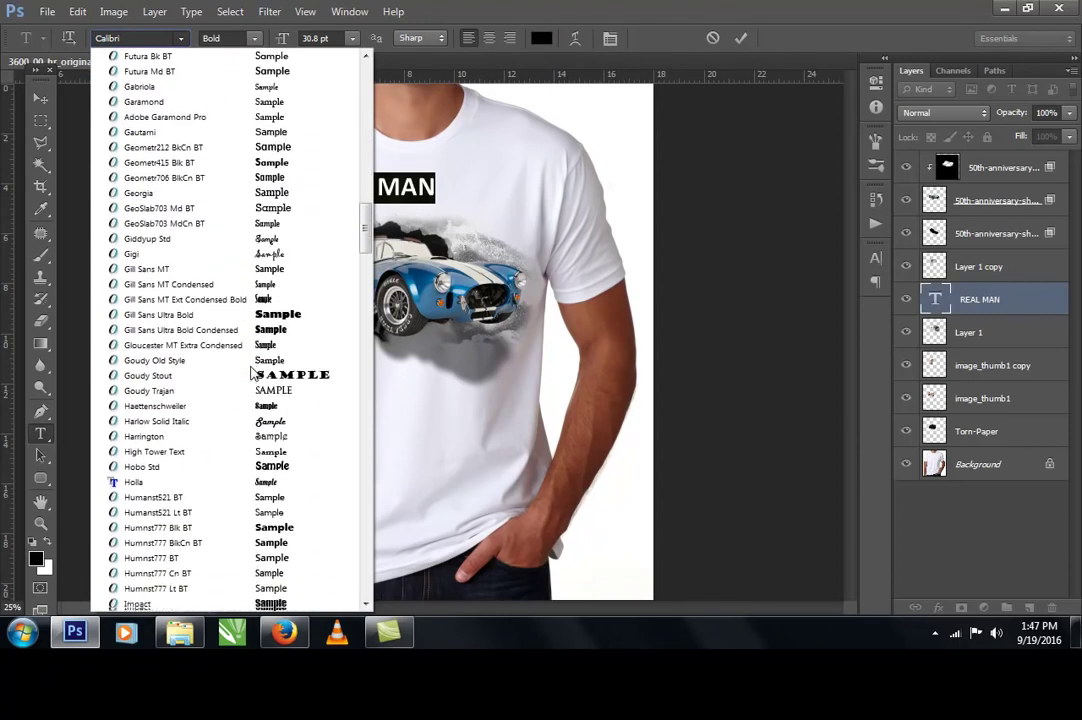
scroll(252, 372, down, 7)
scroll(252, 372, down, 5)
scroll(252, 372, down, 10)
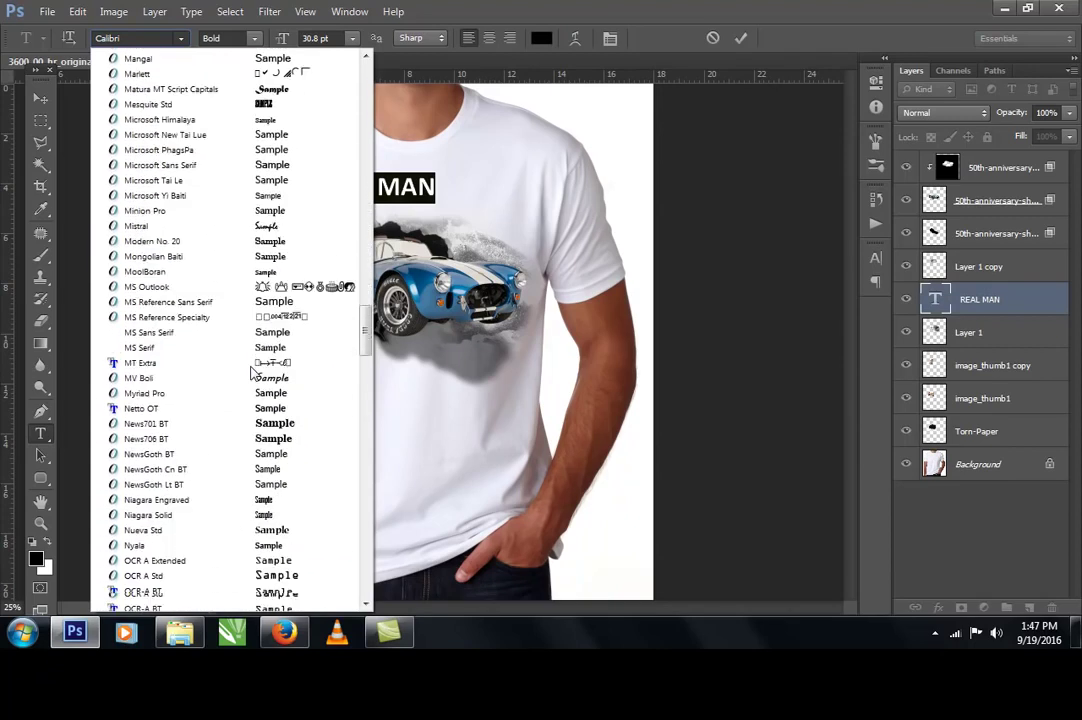
scroll(252, 372, down, 9)
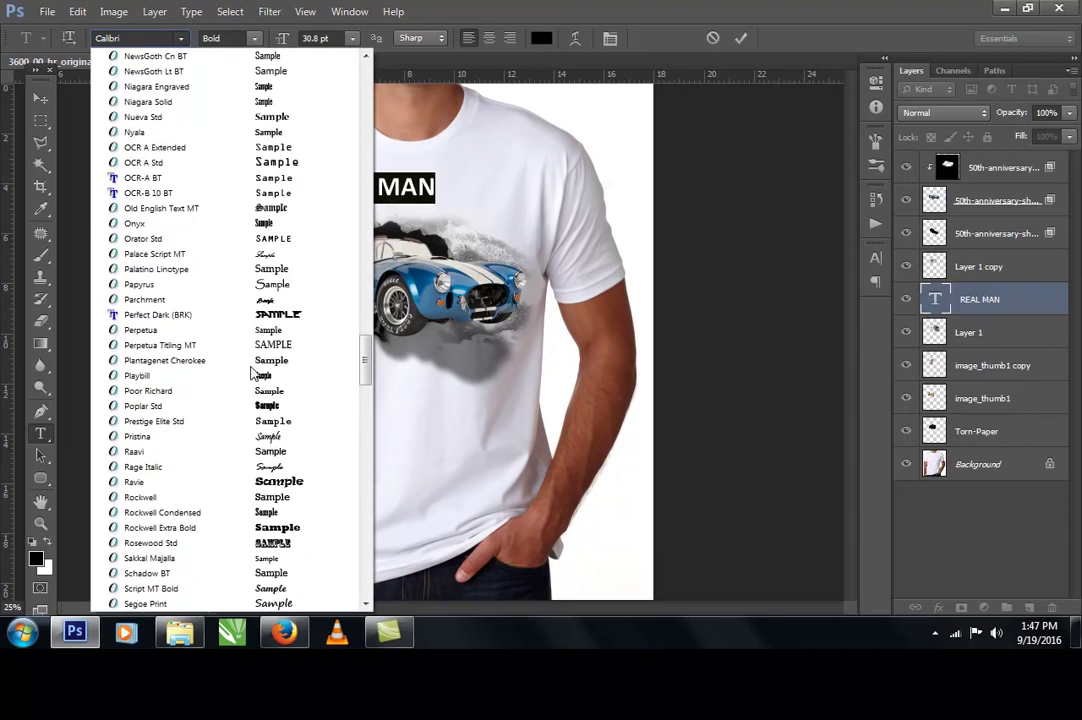
scroll(252, 372, down, 1)
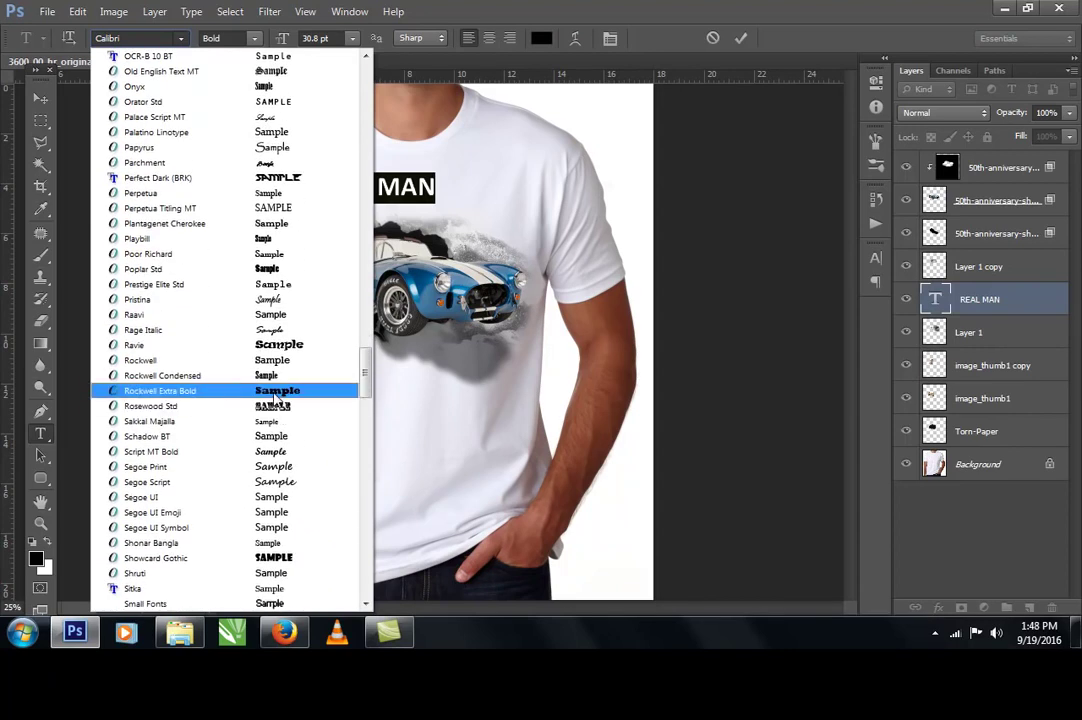
click(277, 391)
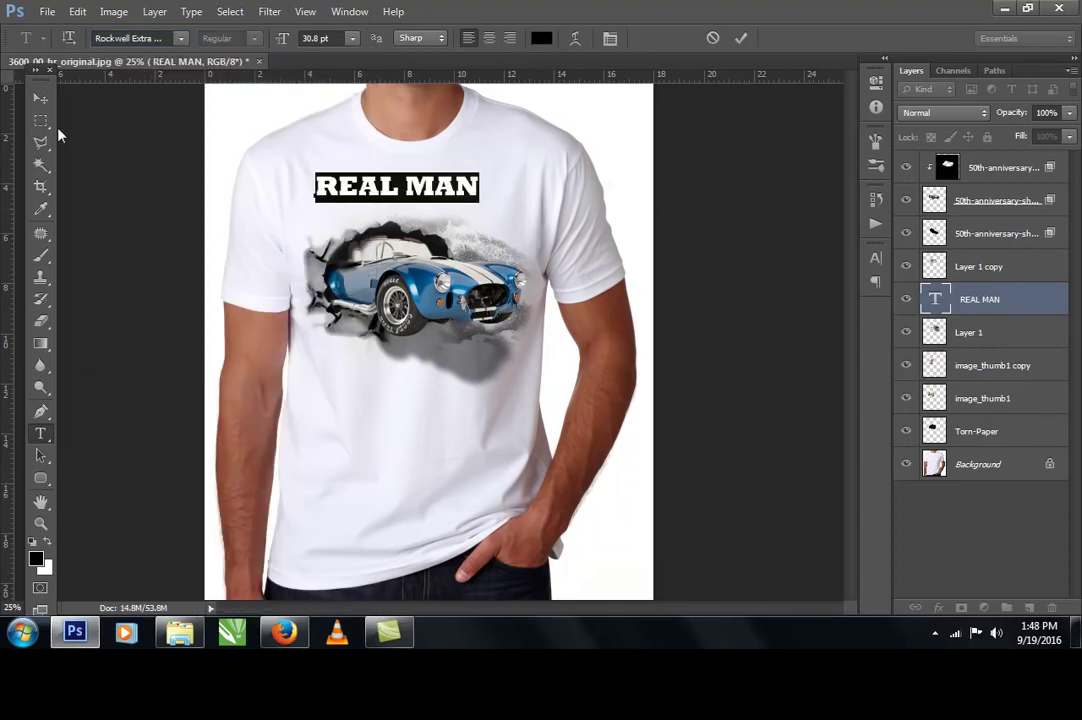
click(40, 102)
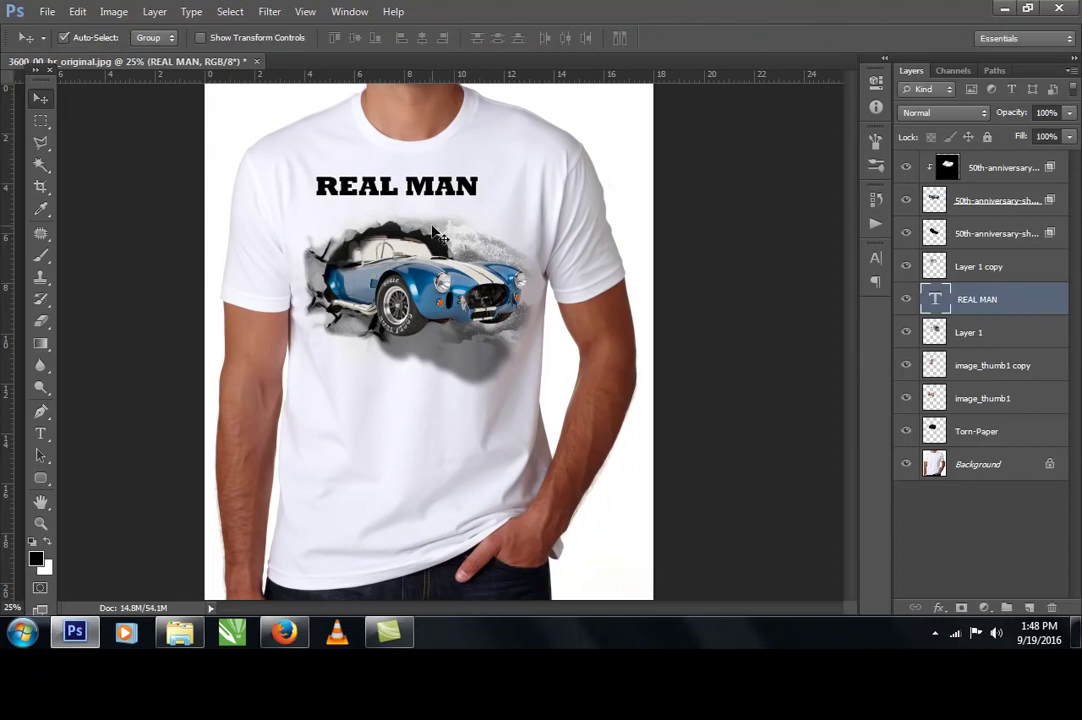
Step: Scale the REAL MAN text up to about 122% and shift it slightly down towards the car
key(ctrl+t)
drag(477, 203, 510, 225)
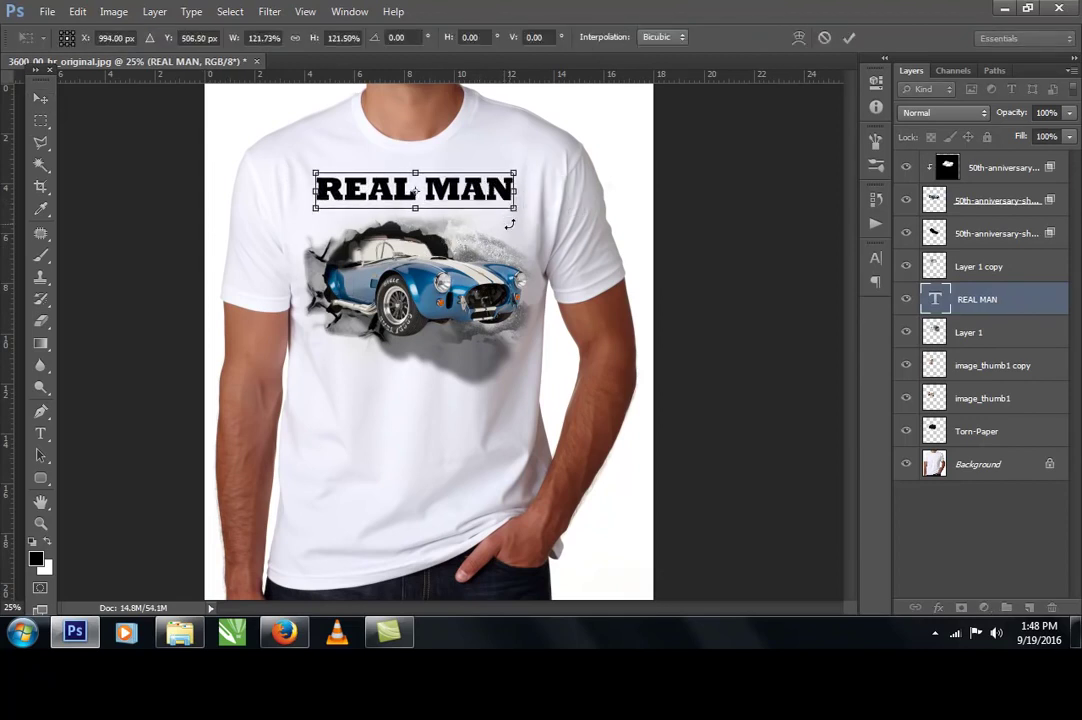
key(Return)
drag(433, 197, 434, 205)
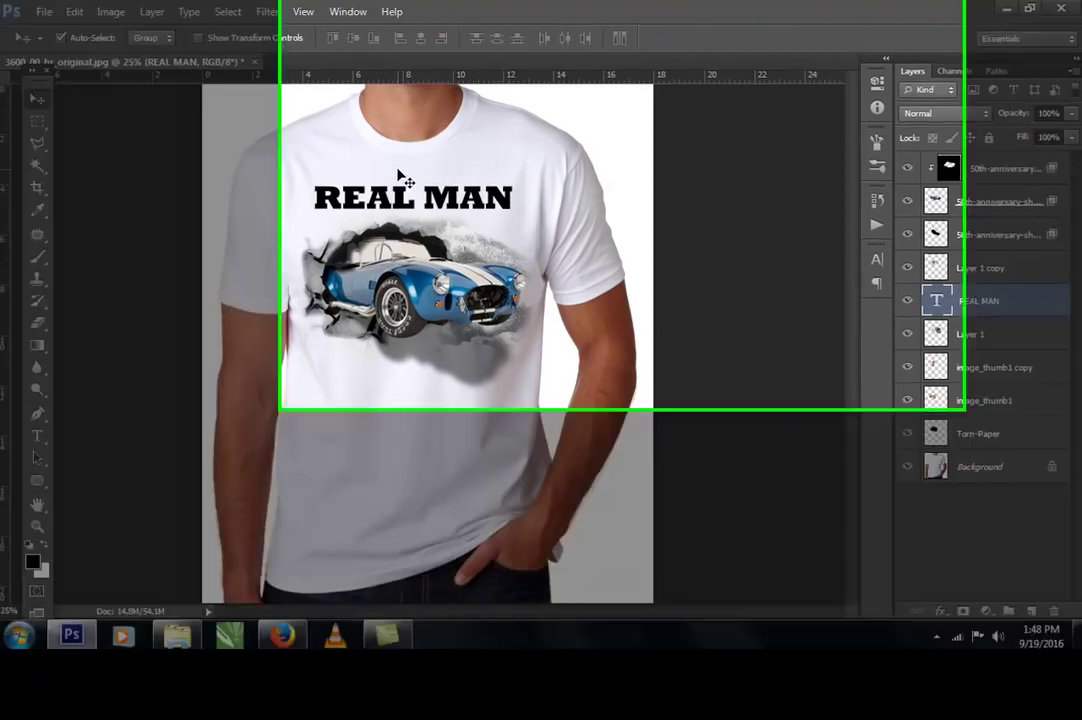
Step: Warp the REAL MAN text with the horizontal Arc Lower style and a bend of -21%
key(t)
click(579, 37)
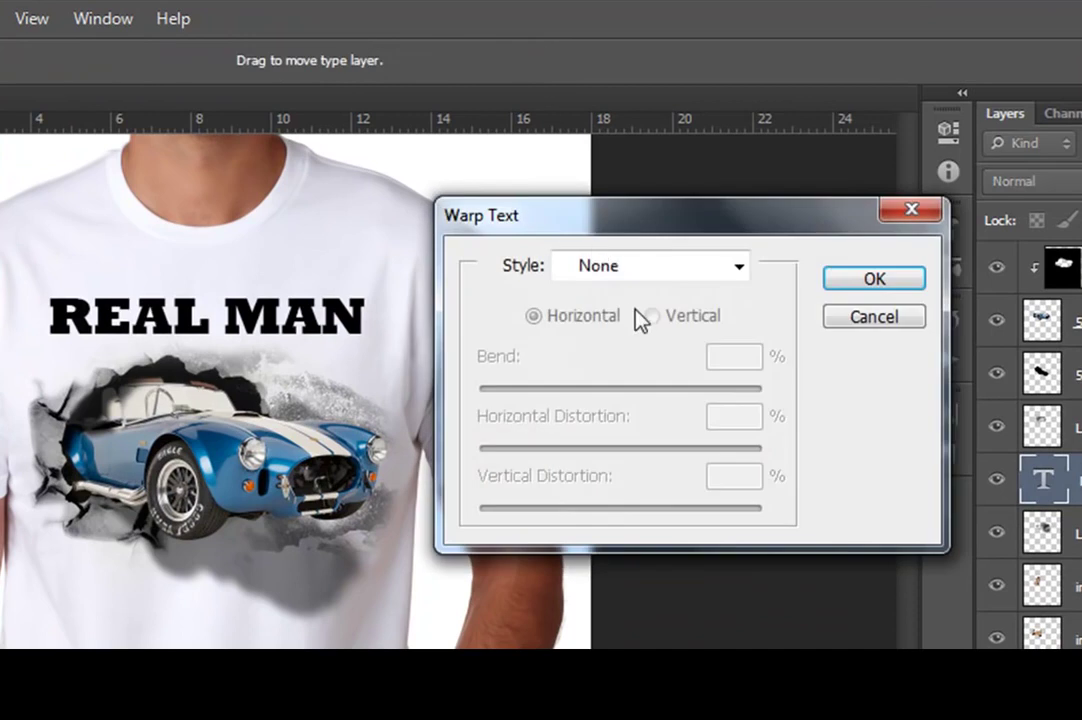
click(740, 266)
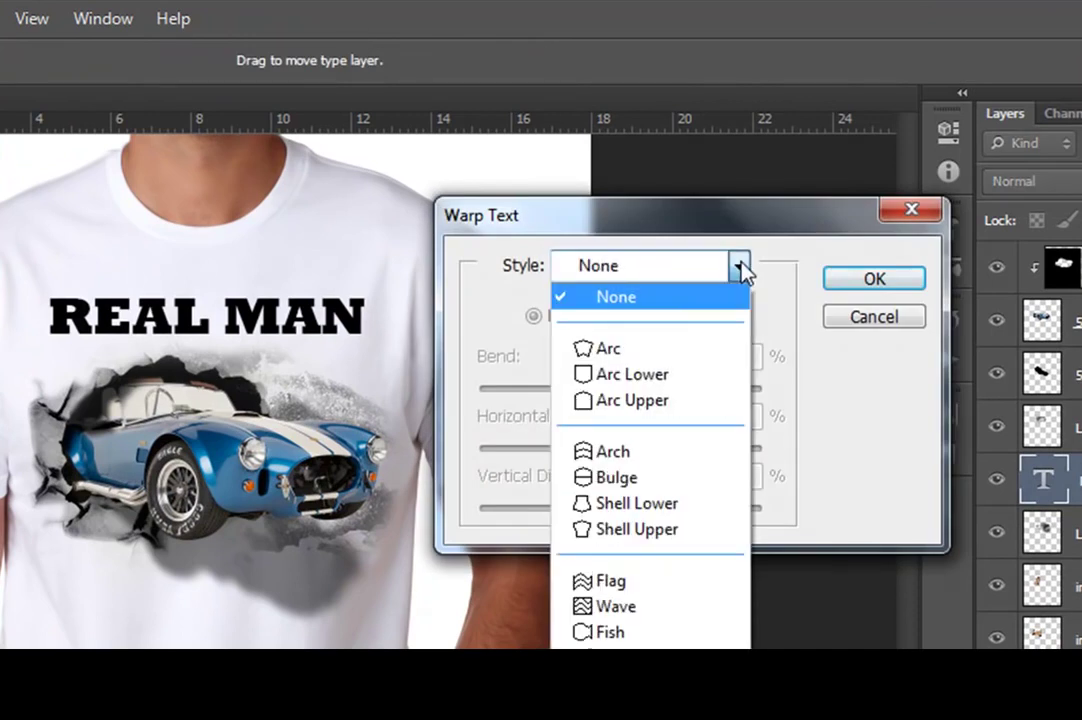
click(640, 376)
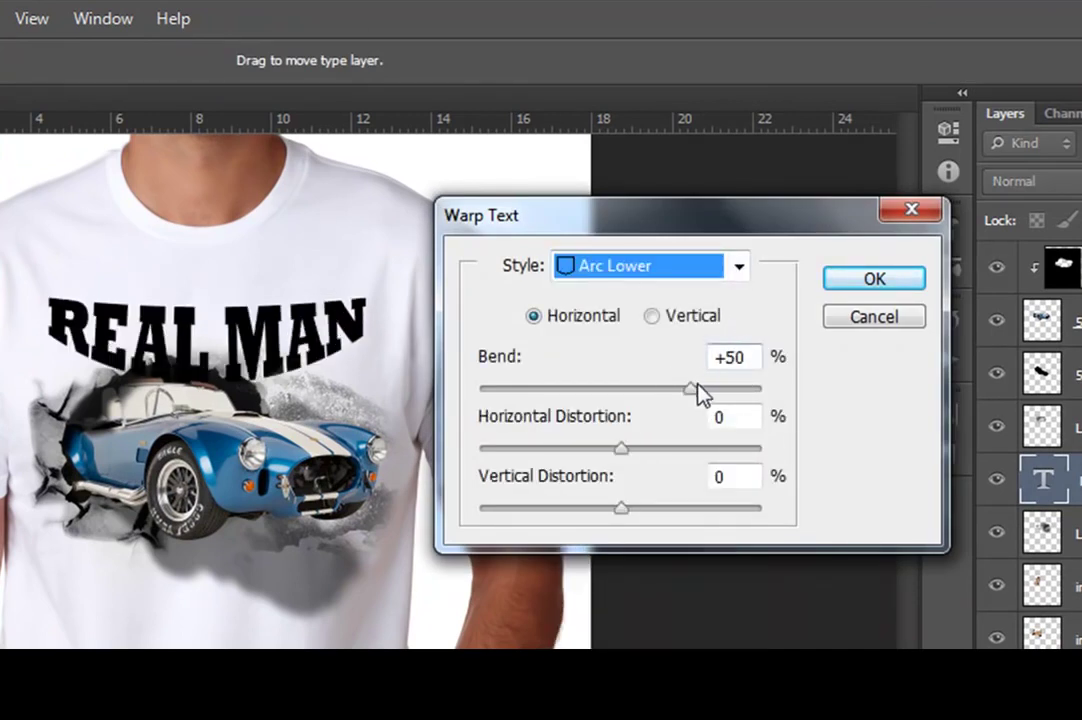
drag(691, 391, 592, 394)
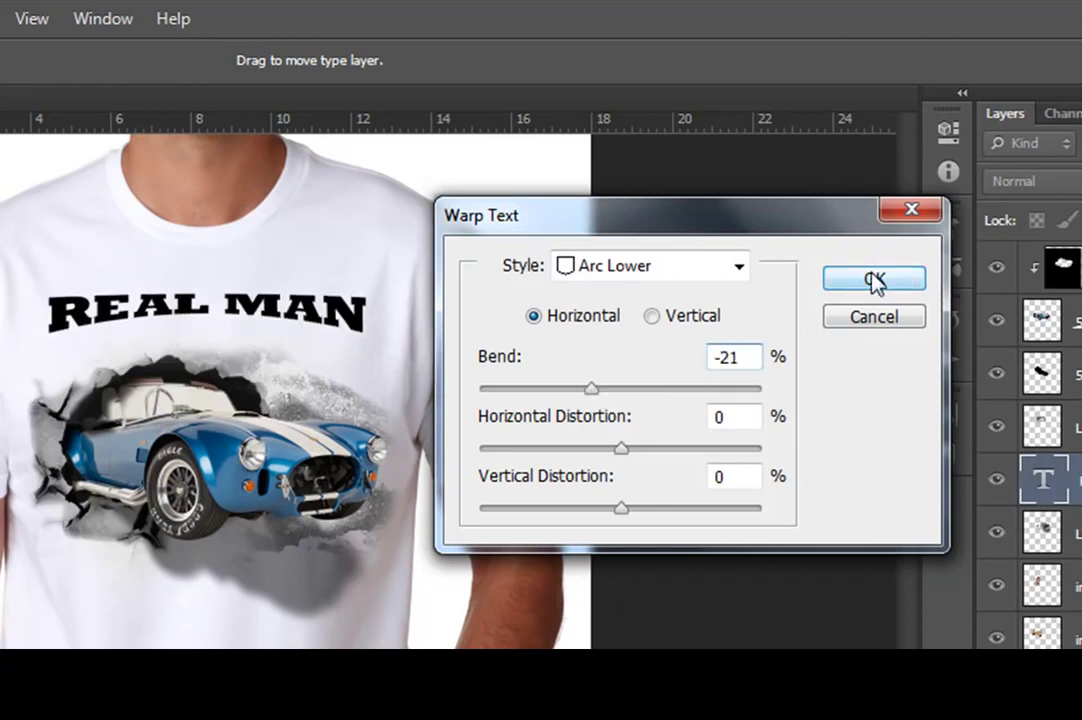
click(874, 280)
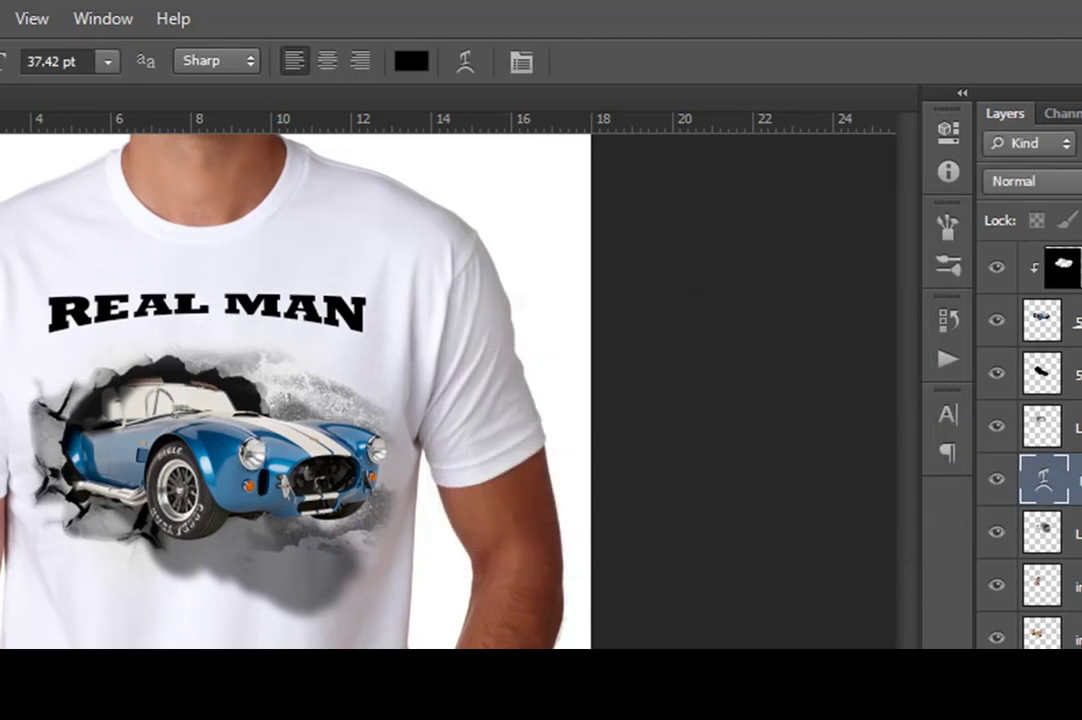
Step: Stretch the warped REAL MAN text vertically so its curved lower edge reaches down to the torn hole
key(v)
key(ctrl+t)
drag(207, 339, 207, 344)
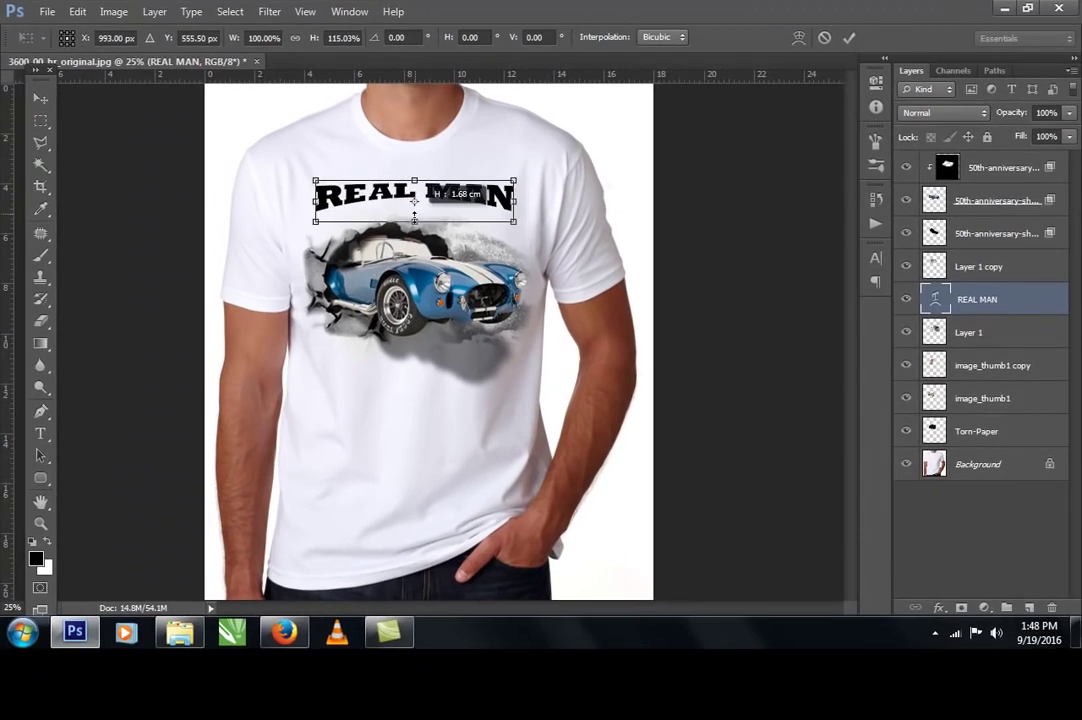
drag(414, 216, 414, 248)
key(Return)
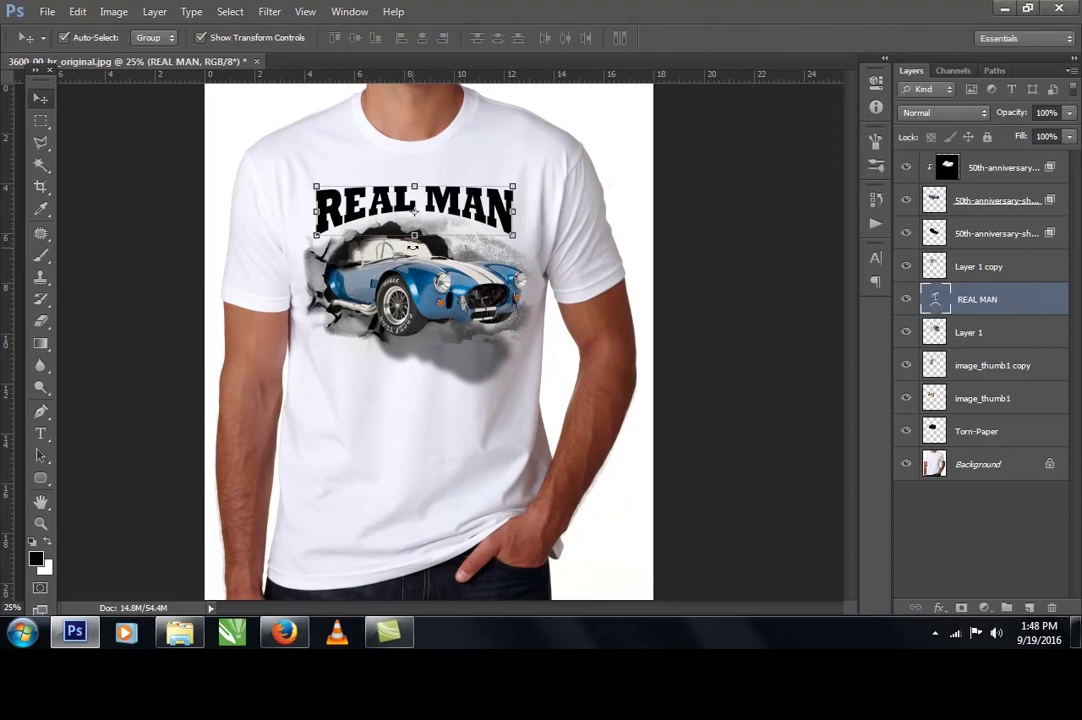
Step: Apply the open transformation on the REAL MAN text and turn off Show Transform Controls
key(ctrl+t)
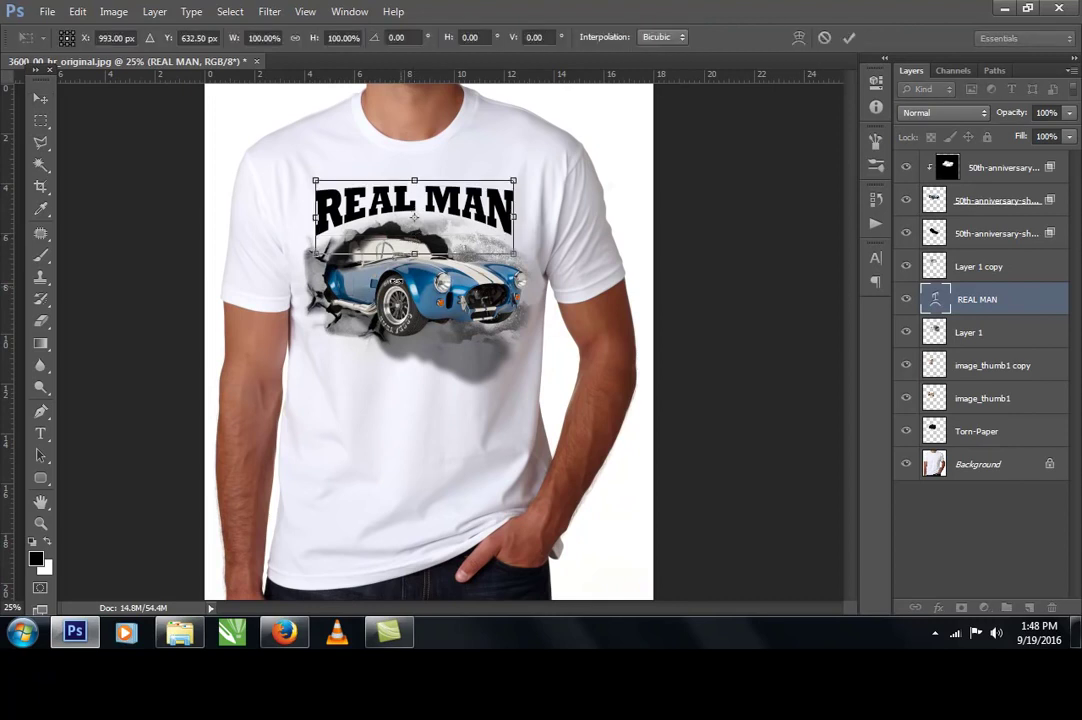
click(38, 98)
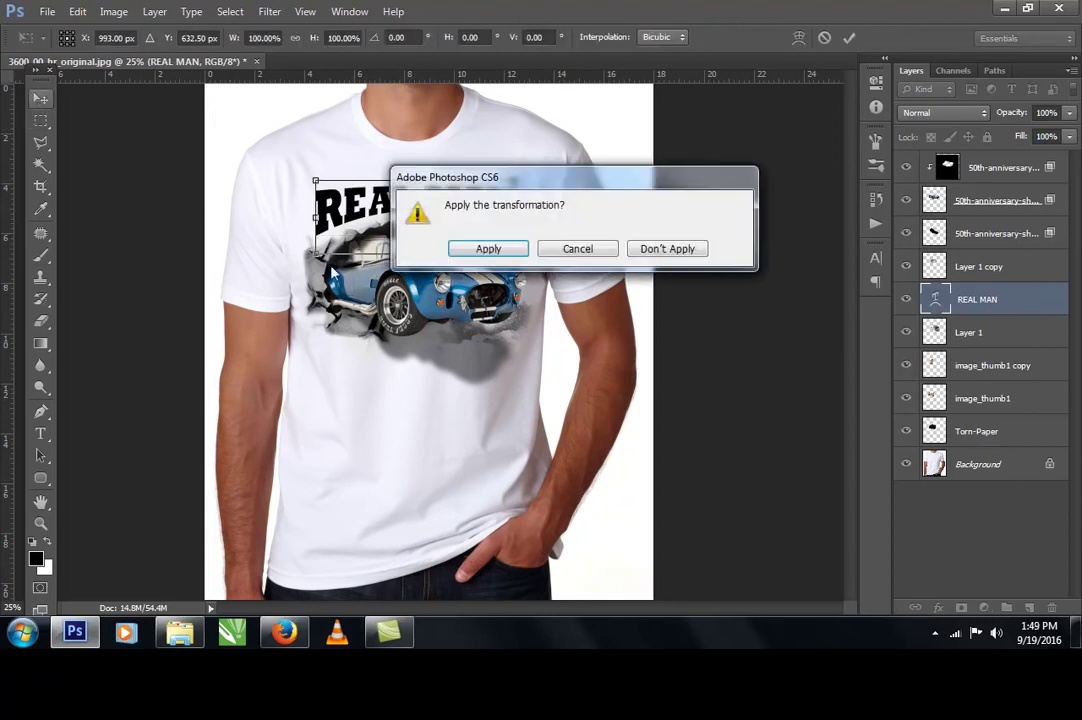
click(490, 249)
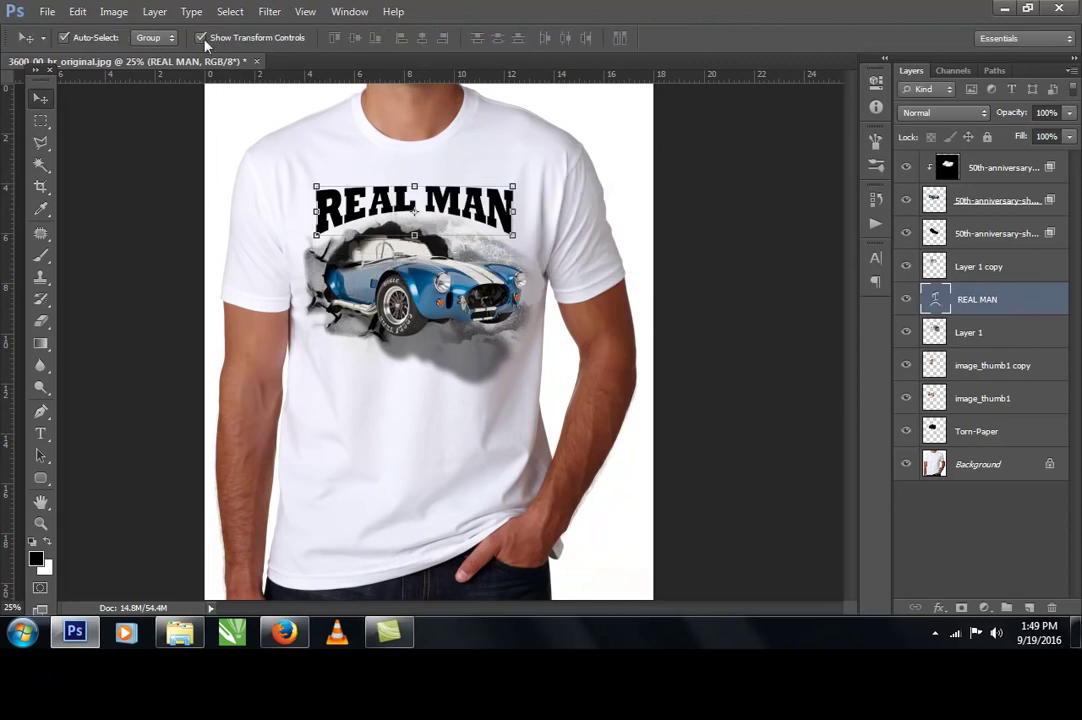
click(202, 38)
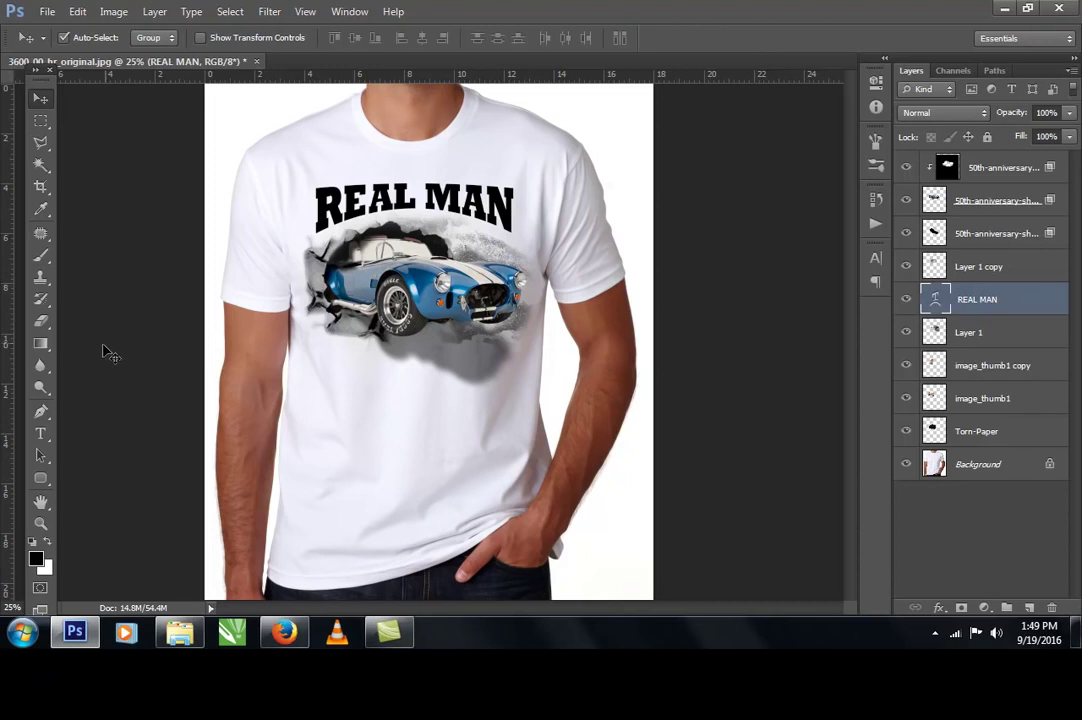
Step: Add the text Ride in 6 pt Rockwell Extra Bold just below the car
click(41, 438)
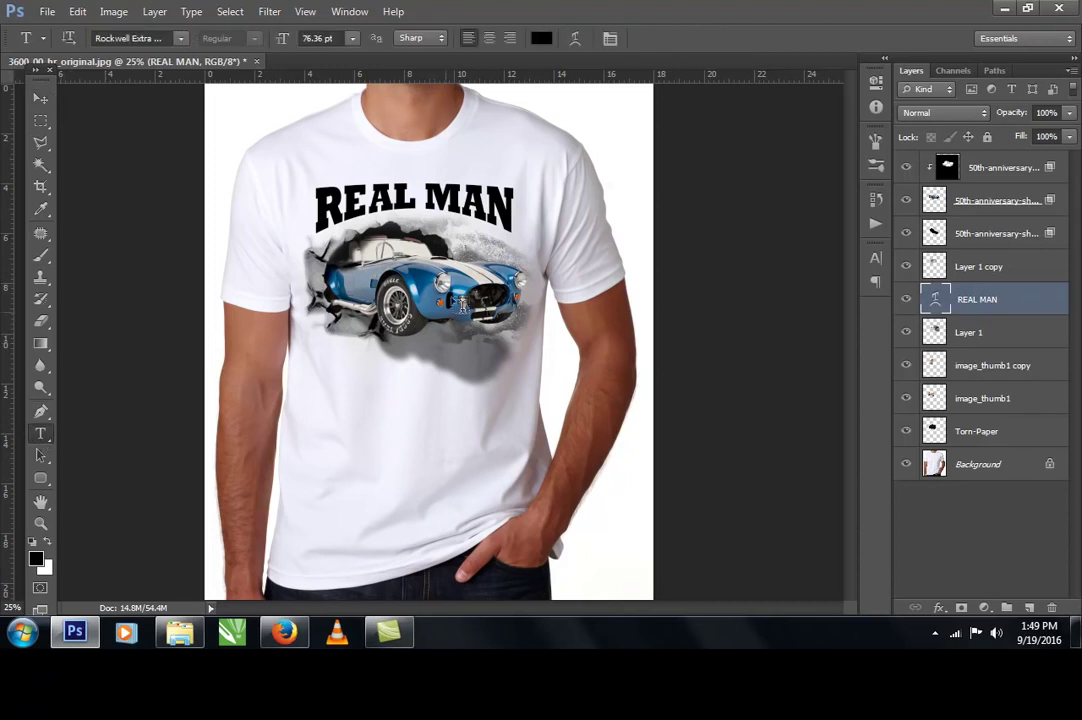
click(453, 361)
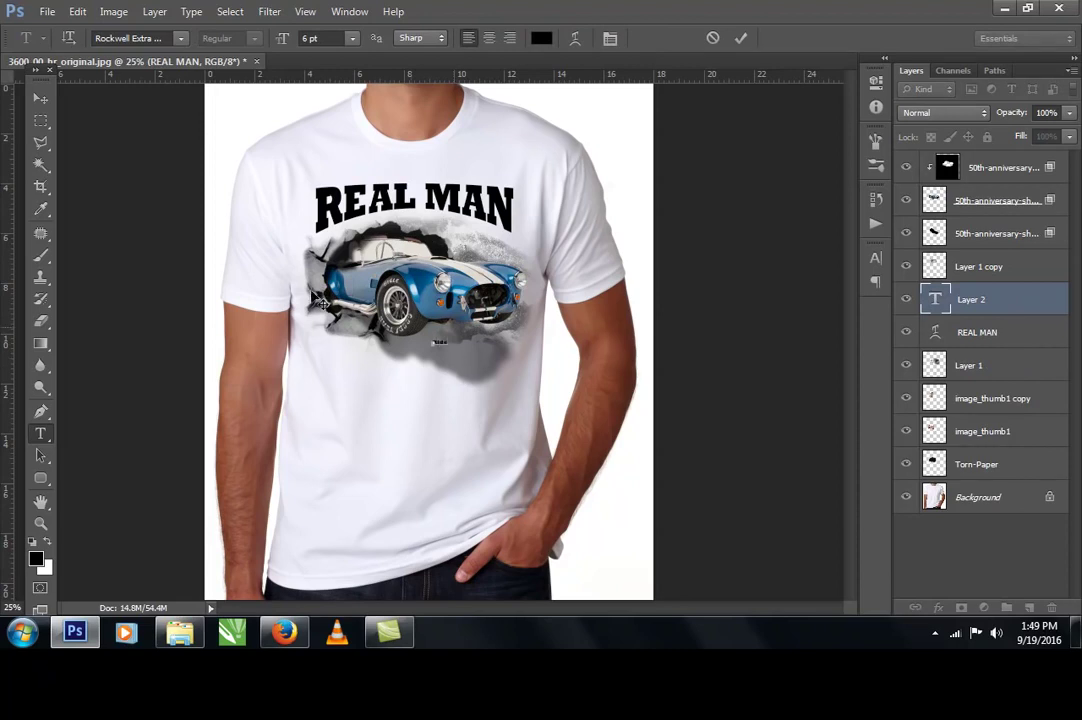
click(41, 98)
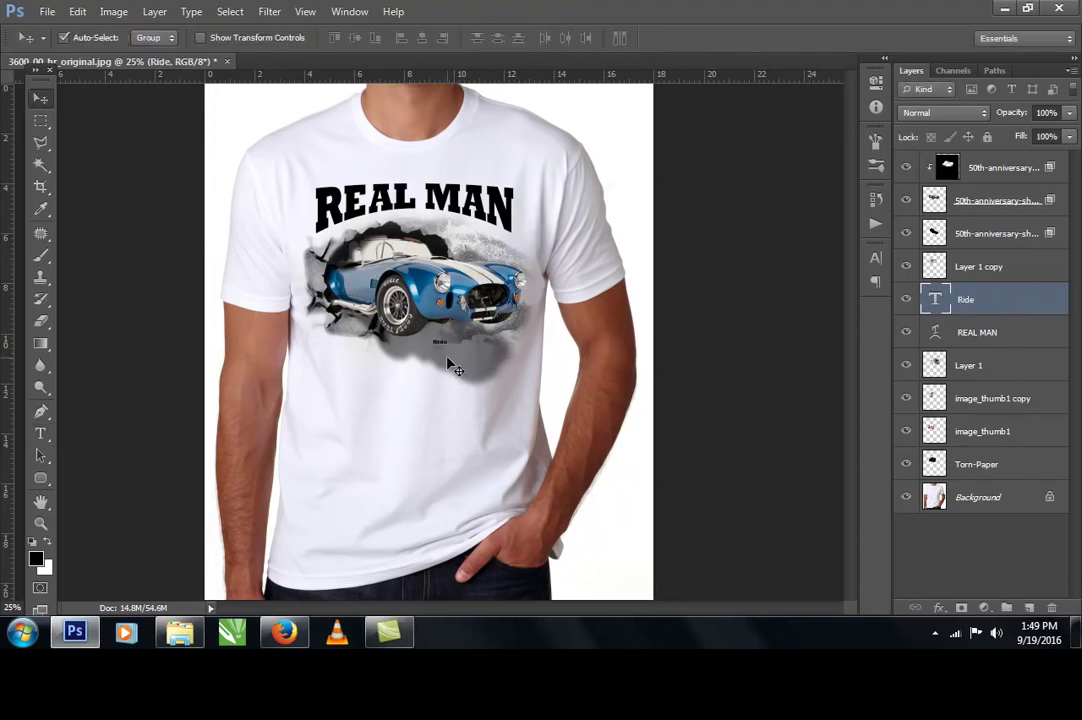
Step: Scale the Ride text up to about 21.85 pt and place it above the car's hood, beneath MAN
key(ctrl+t)
drag(469, 348, 490, 272)
key(Return)
key(ctrl+z)
drag(503, 378, 506, 253)
Step: Change the font of the Ride text to Rage Italic
key(t)
double_click(480, 245)
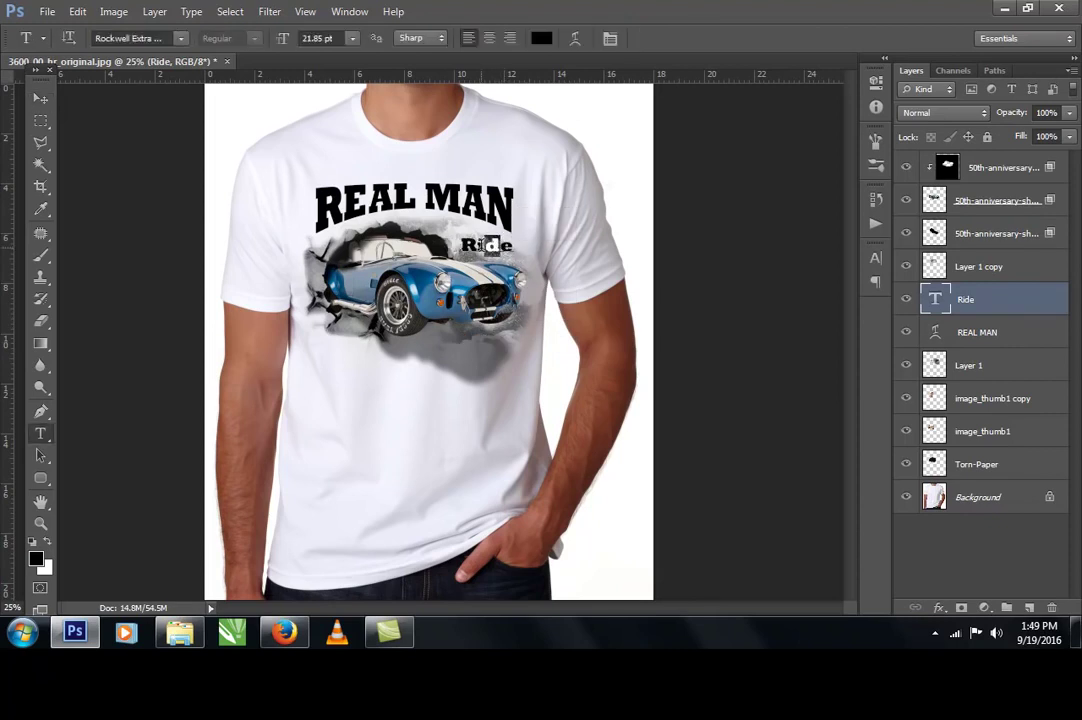
click(182, 41)
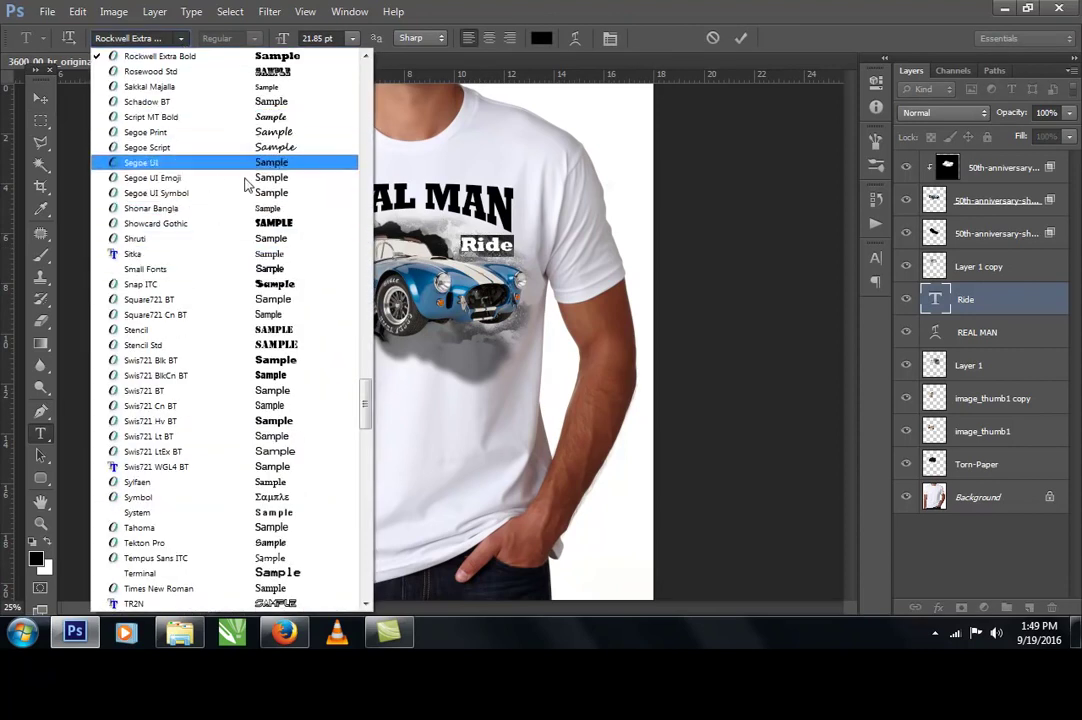
scroll(243, 285, up, 3)
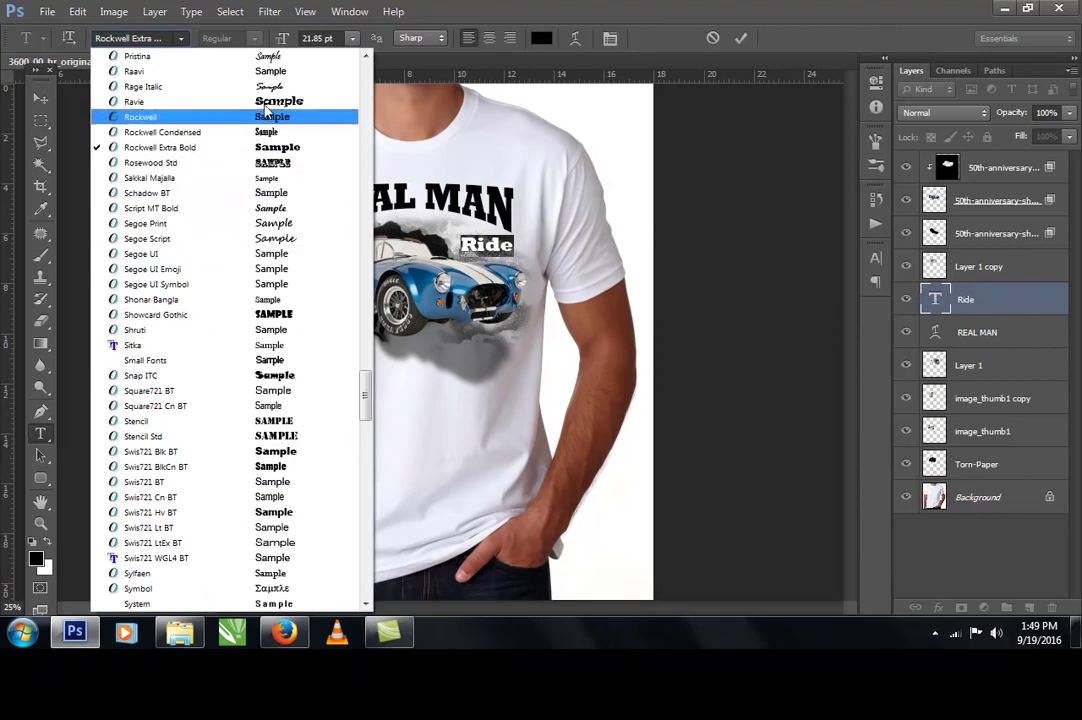
click(232, 85)
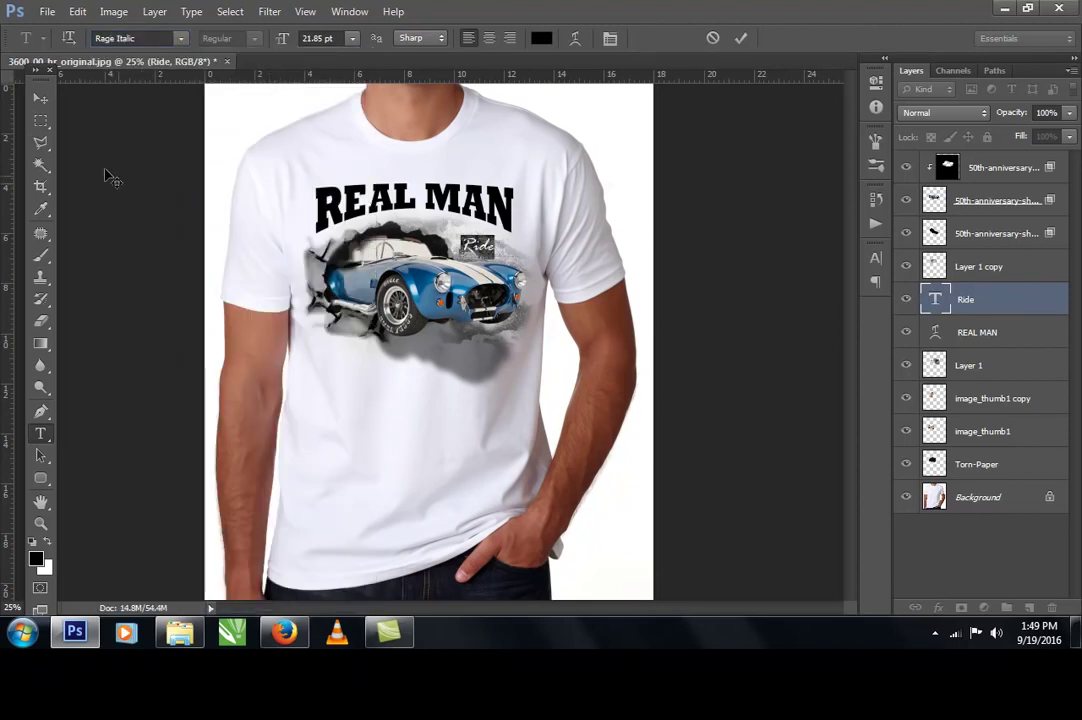
click(40, 97)
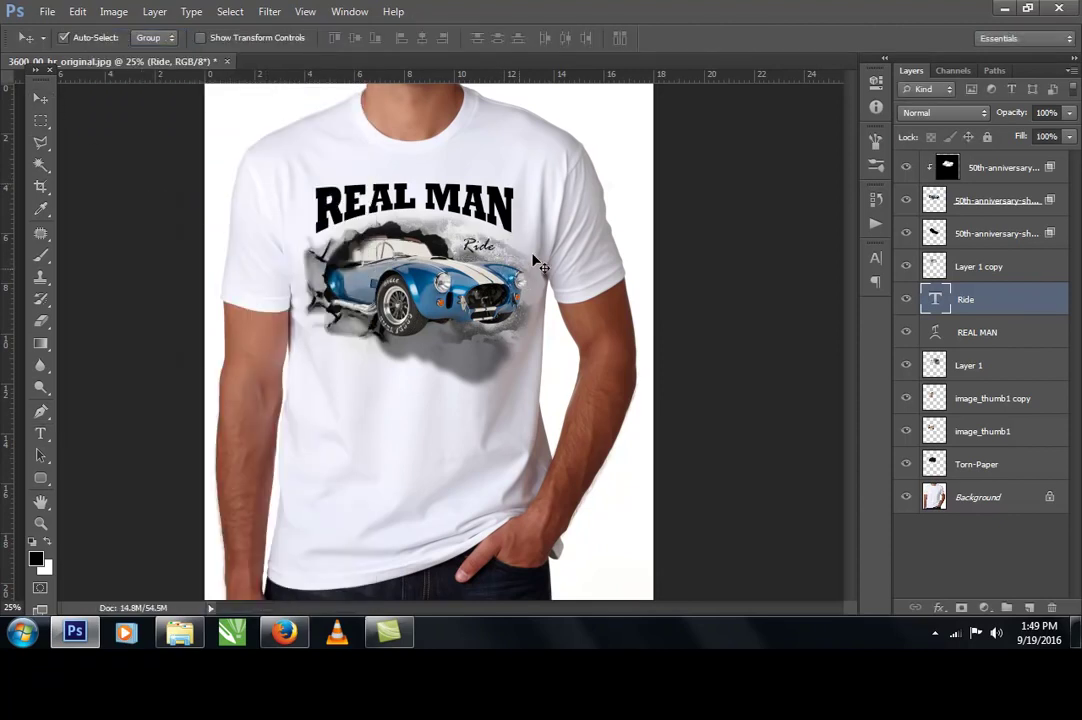
Step: Enlarge the Ride text to about 164%, rotate it about -9.69°, and nudge it slightly down
key(ctrl+t)
mouse_move(497, 235)
mouse_down()
mouse_move(521, 219)
mouse_move(515, 227)
mouse_up()
drag(459, 258, 455, 262)
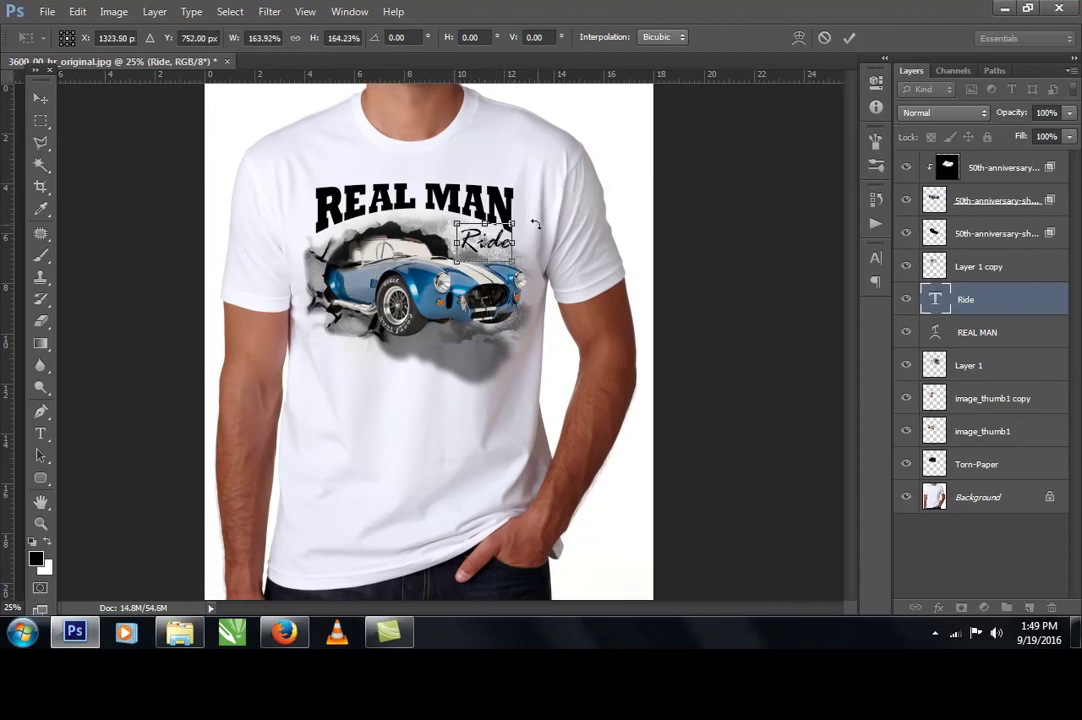
drag(530, 220, 523, 216)
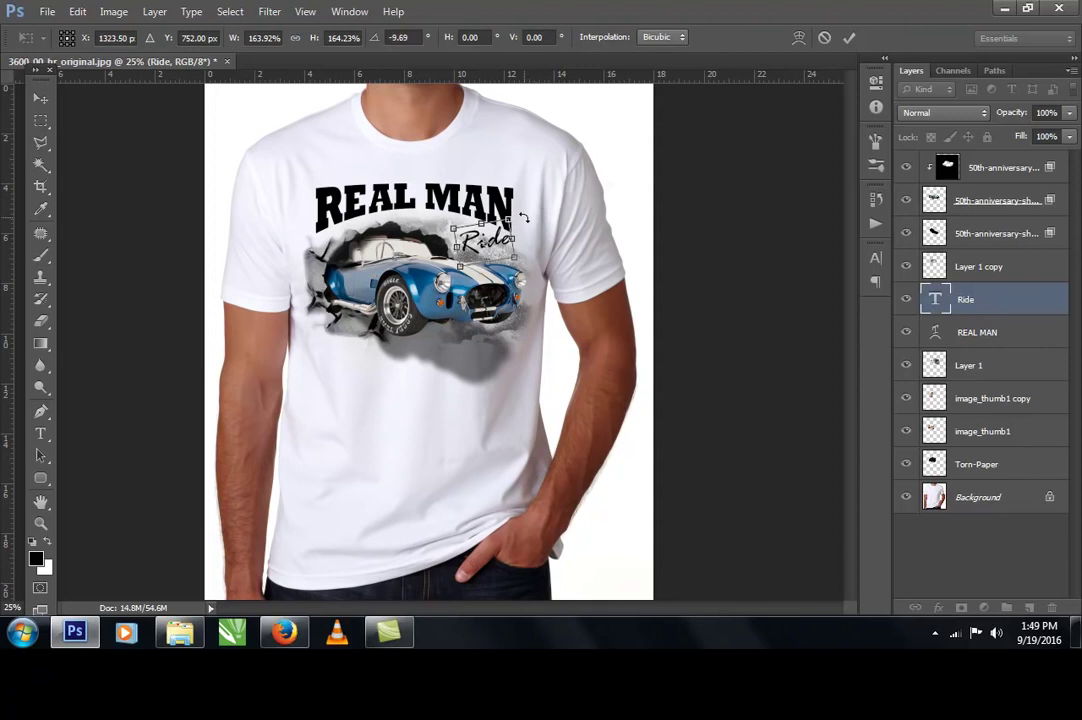
key(Return)
key(shift+Down)
Step: Select the Ride and REAL MAN layers together and bring them forward above Layer 1 copy
ctrl+click(499, 256)
ctrl+click(503, 268)
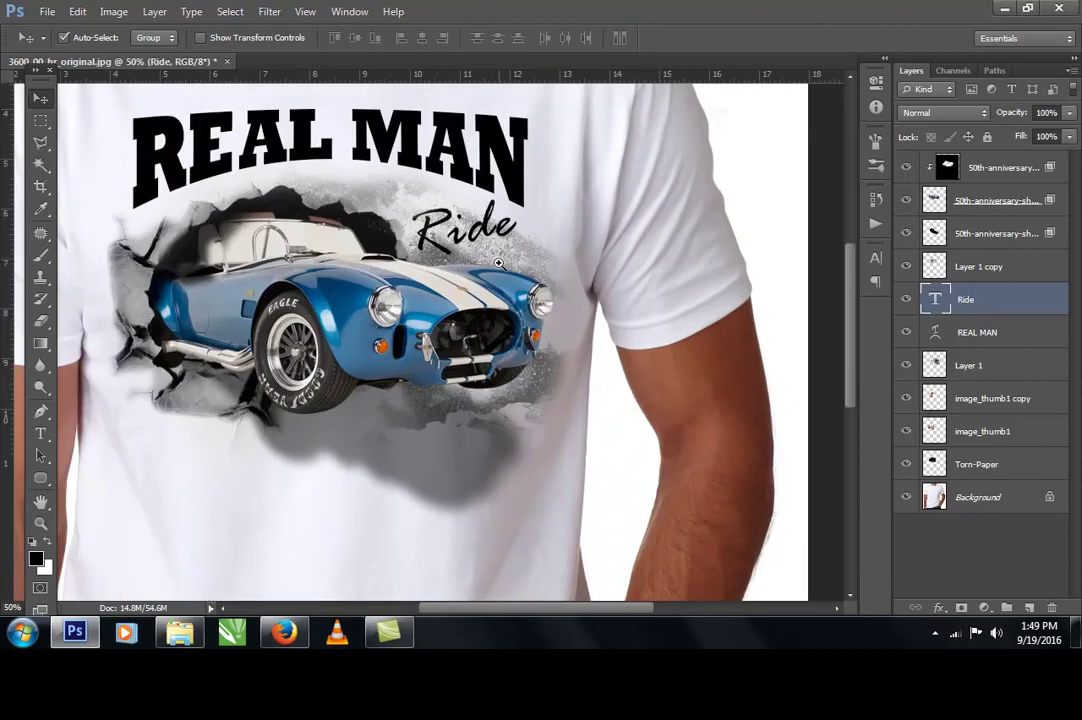
shift+click(974, 333)
key(ctrl+bracketright)
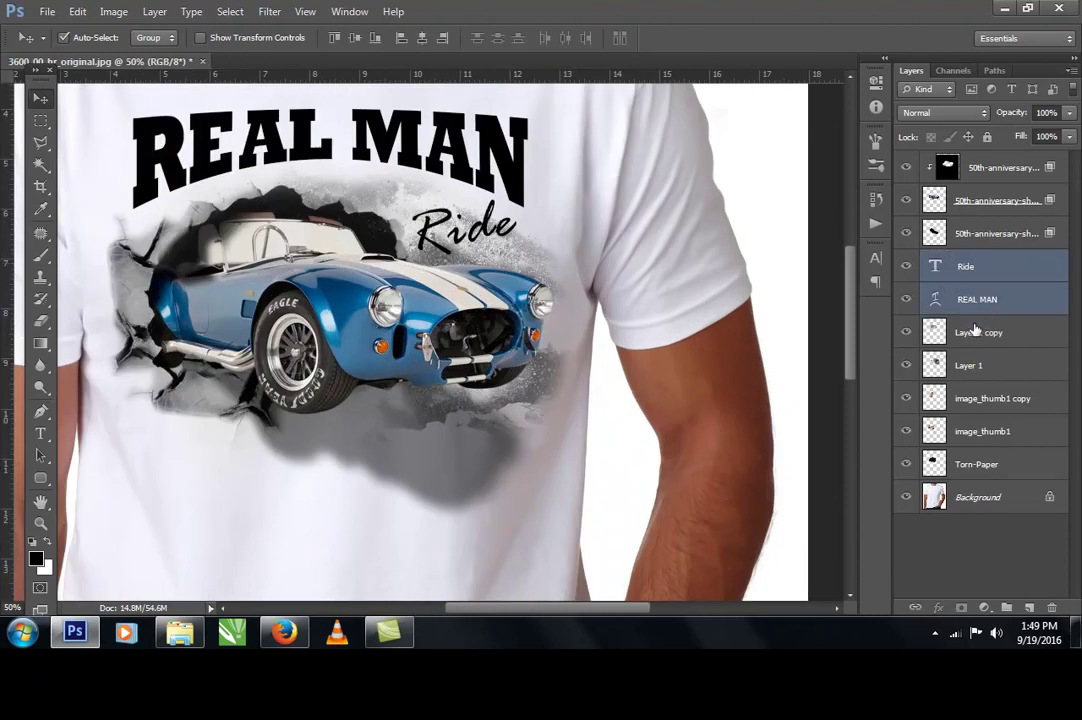
Step: Bring the selected Ride and REAL MAN layers forward to the very top of the layer stack
key(ctrl+bracketright)
key(ctrl+bracketright)
key(ctrl+bracketright)
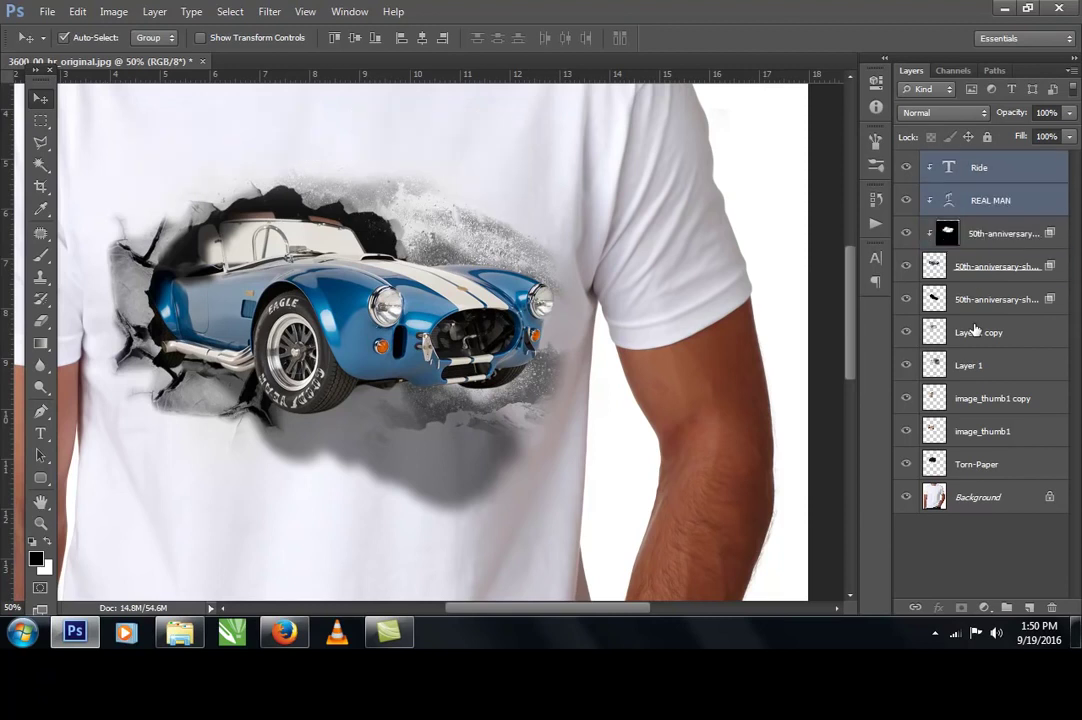
Step: Release the REAL MAN and Ride text layers from the clipping mask
click(930, 202)
key(ctrl+alt+g)
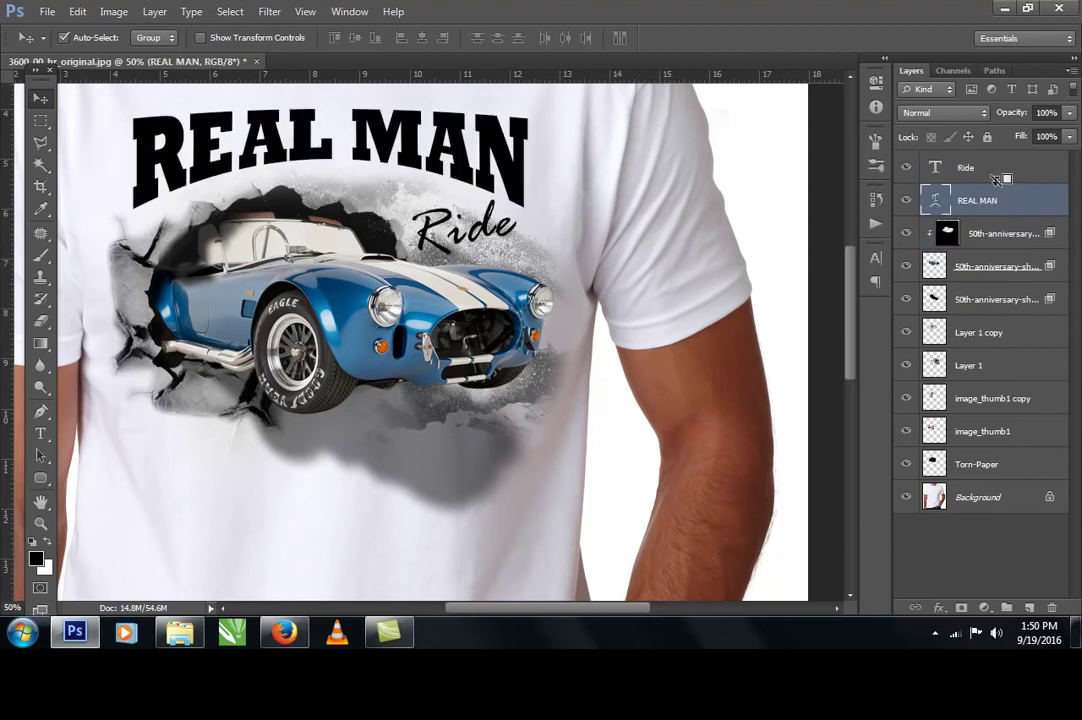
alt+click(995, 178)
click(995, 172)
key(ctrl+alt+g)
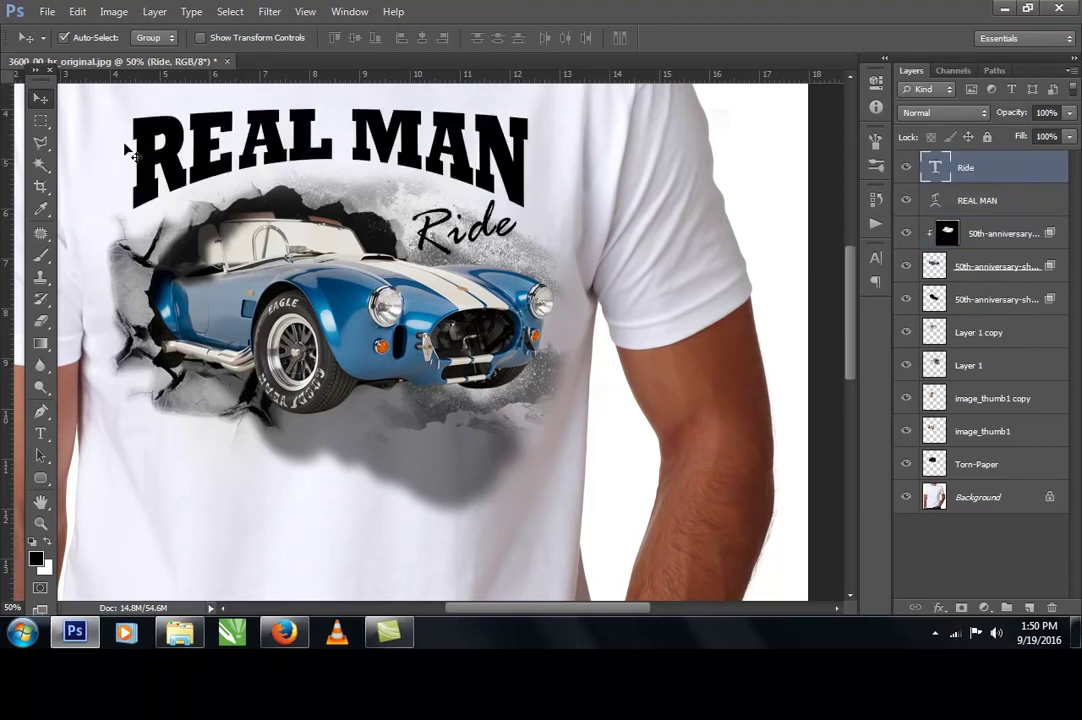
Step: Select the REAL MAN and Background layers together and align their horizontal centers
scroll(445, 232, down, 1)
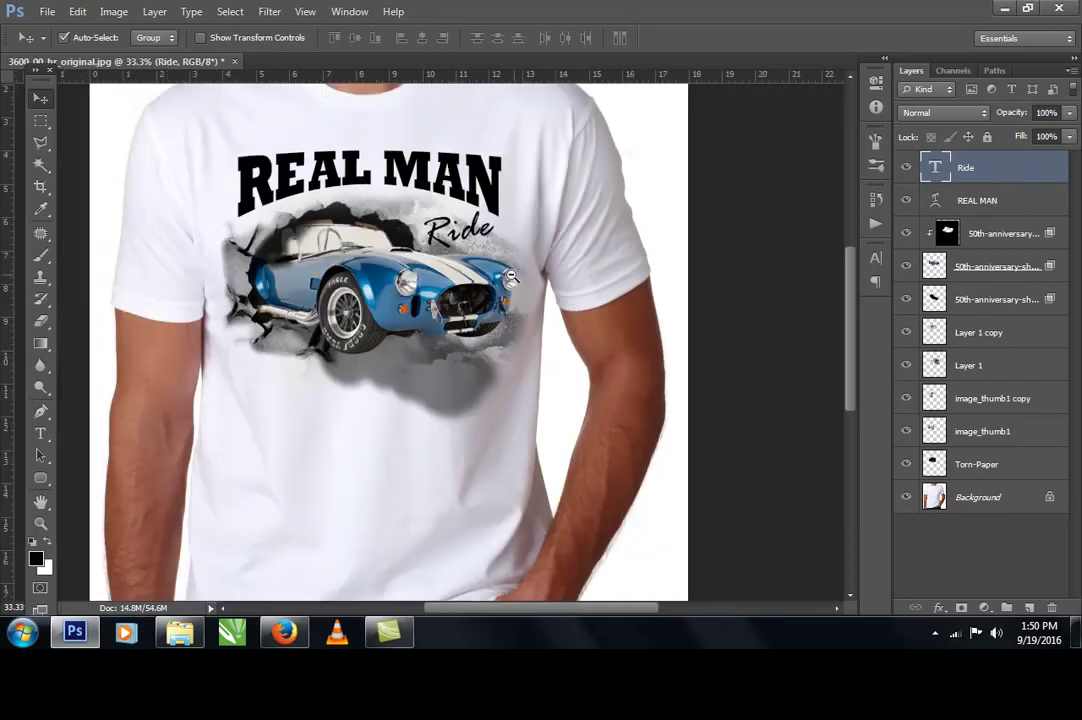
scroll(510, 276, down, 1)
click(766, 292)
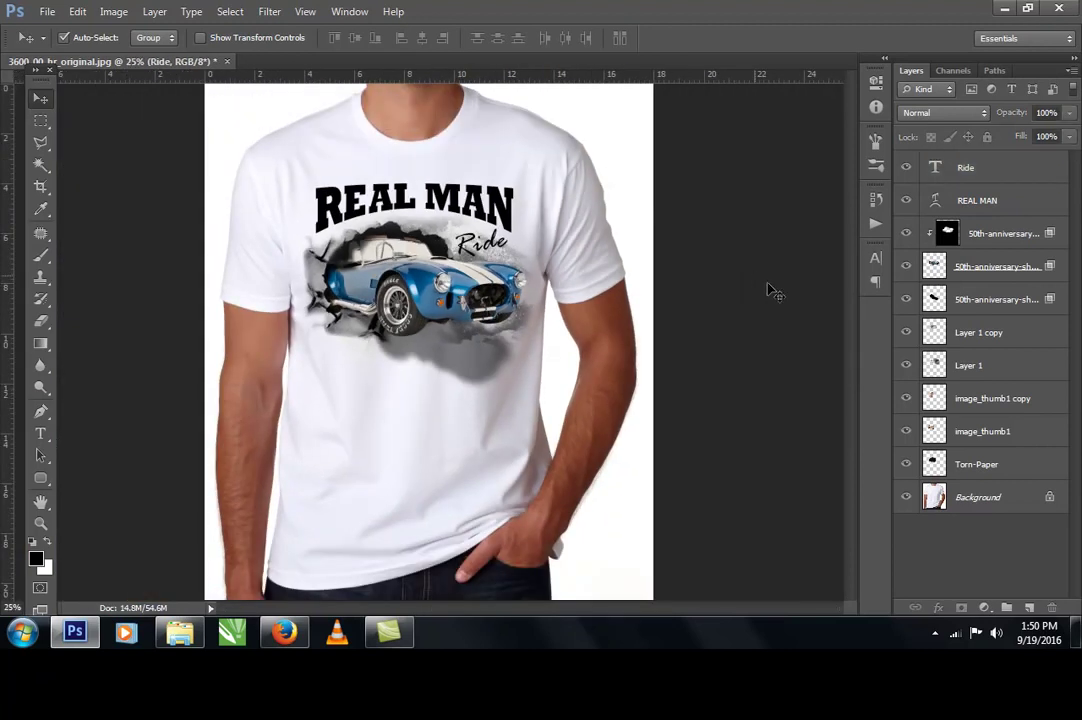
click(998, 208)
ctrl+click(998, 500)
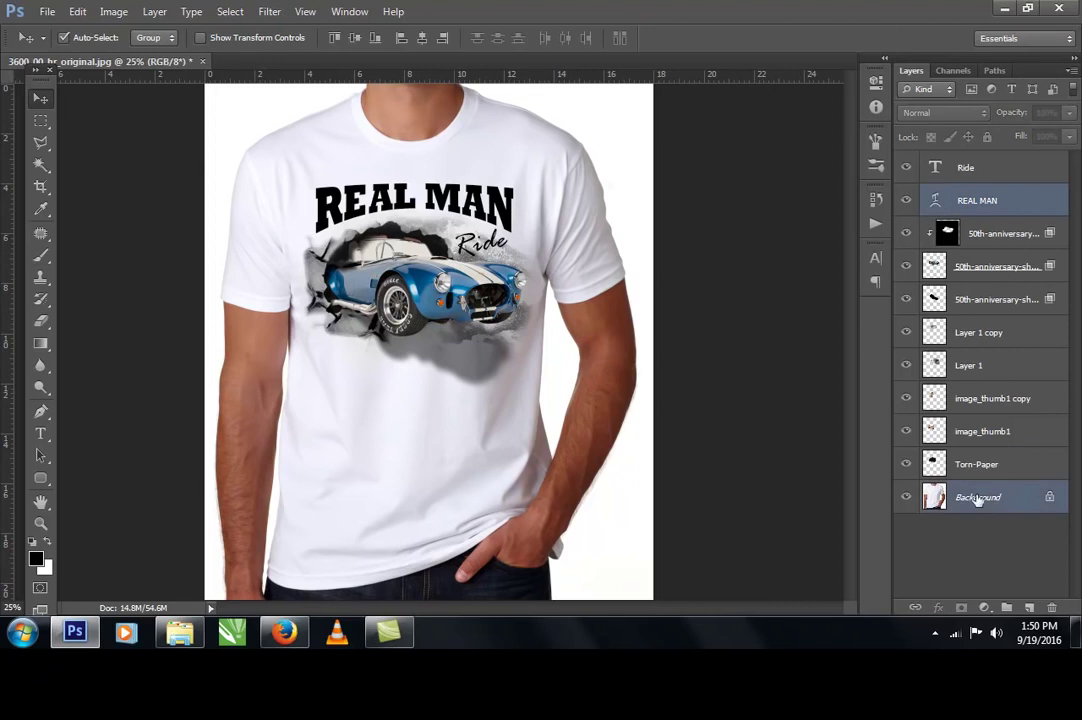
click(423, 38)
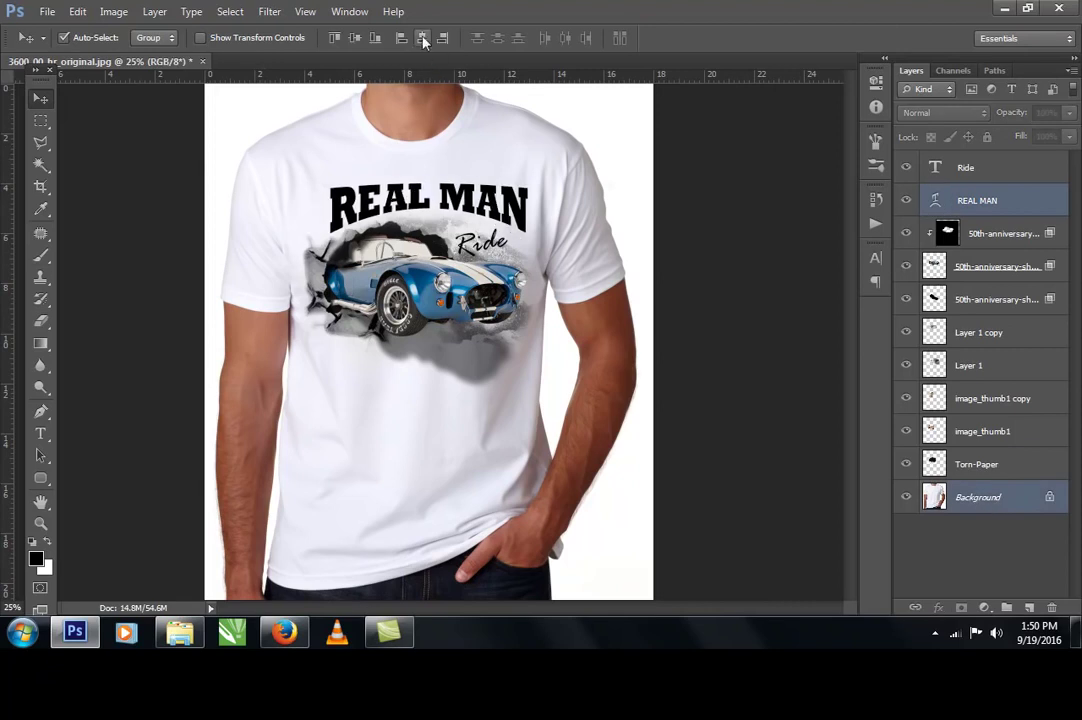